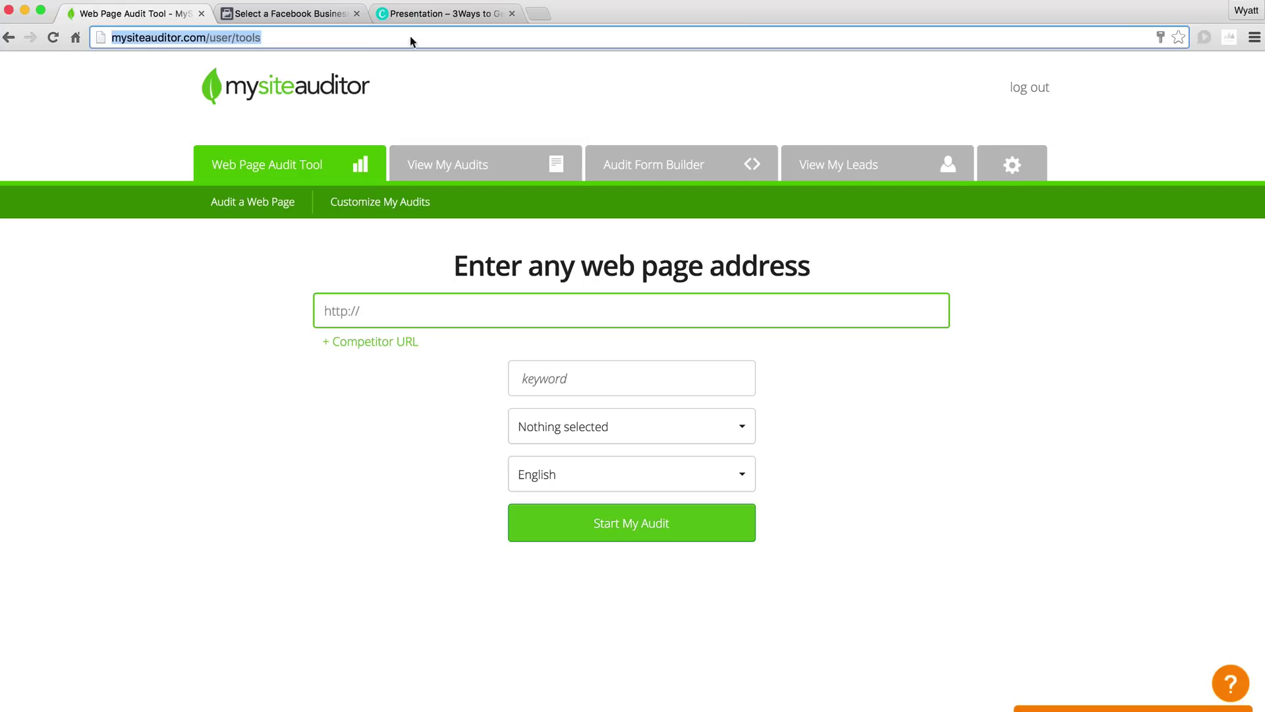
# Open the Audit Form Builder and look through its form types, color, field, language and auto-reply options.
pyautogui.click(666, 173)
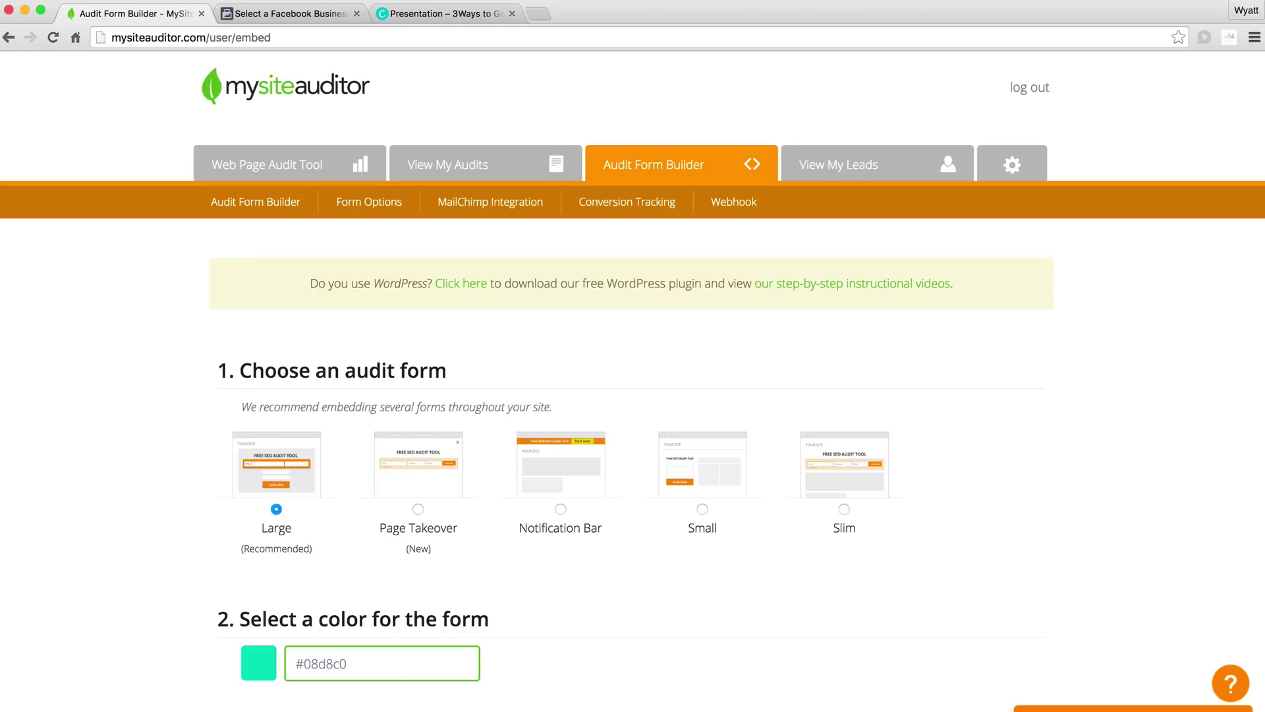
pyautogui.scroll(-1, 1087, 190)
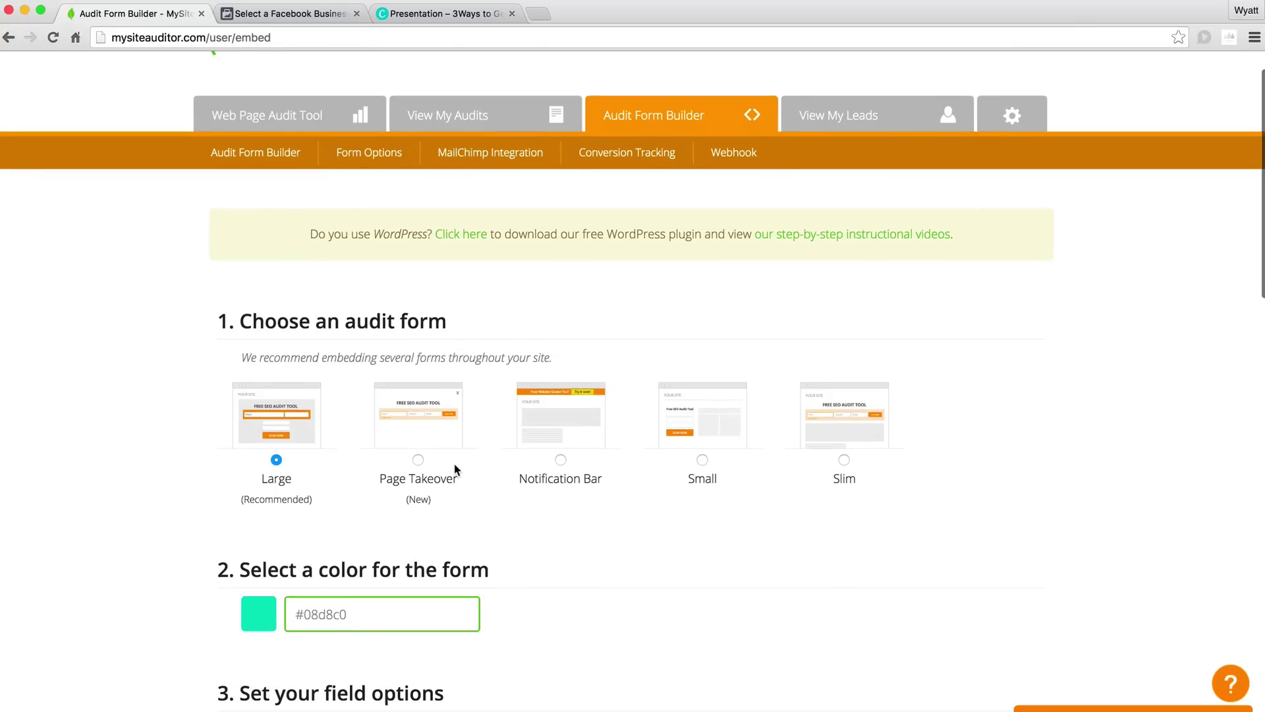
pyautogui.scroll(-1, 473, 356)
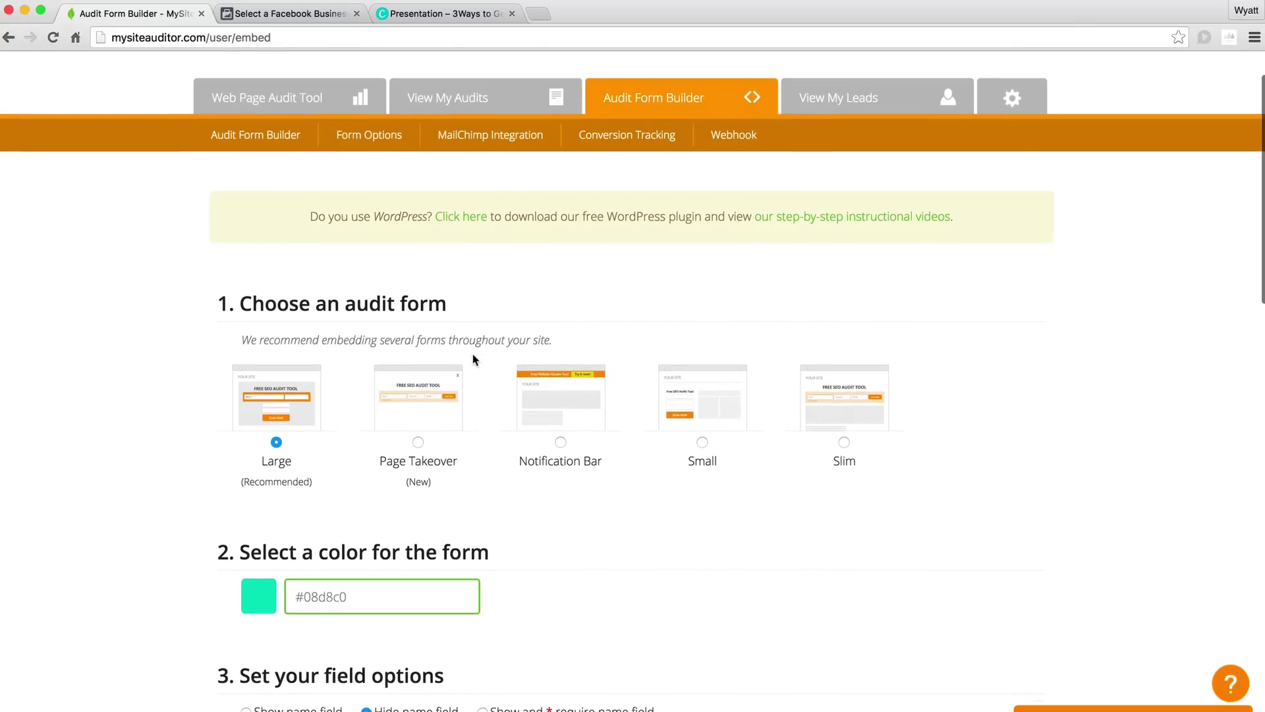
pyautogui.scroll(1, 412, 376)
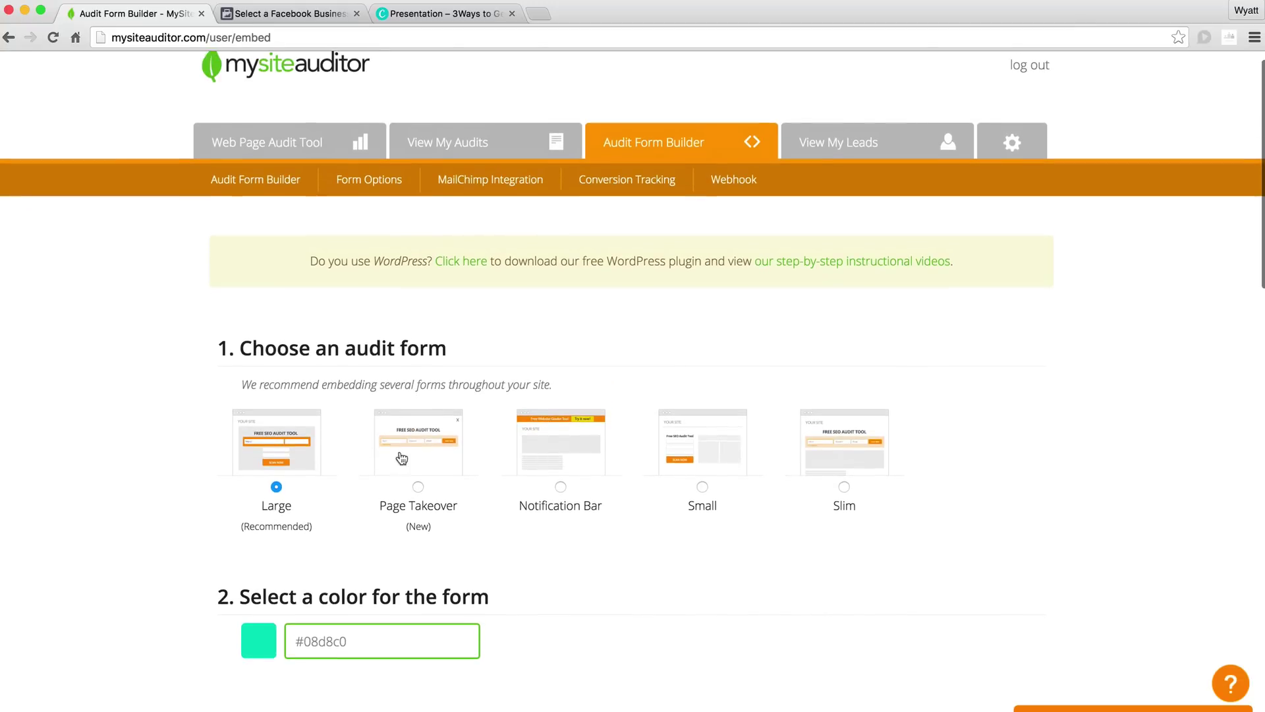
pyautogui.scroll(-15, 373, 437)
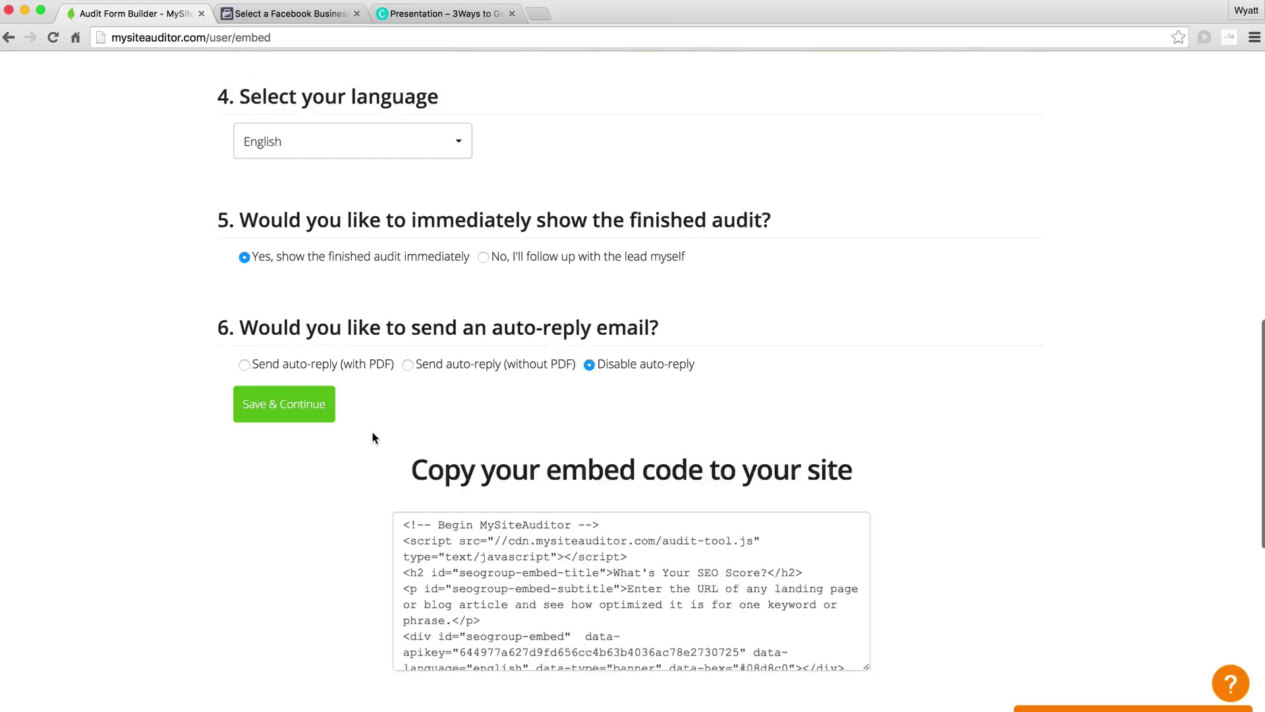
pyautogui.scroll(15, 373, 437)
# Return to the Web Page Audit Tool and examine its page address and keyword fields and its project choices.
pyautogui.click(256, 205)
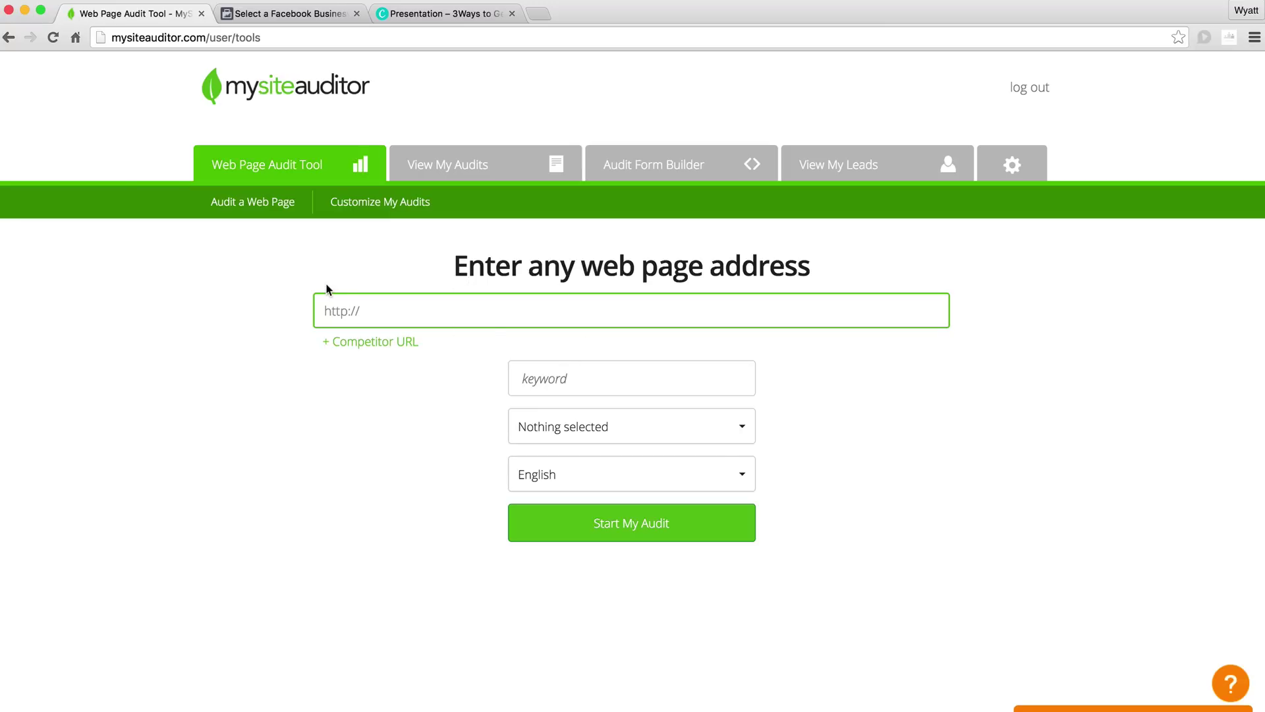
pyautogui.click(385, 313)
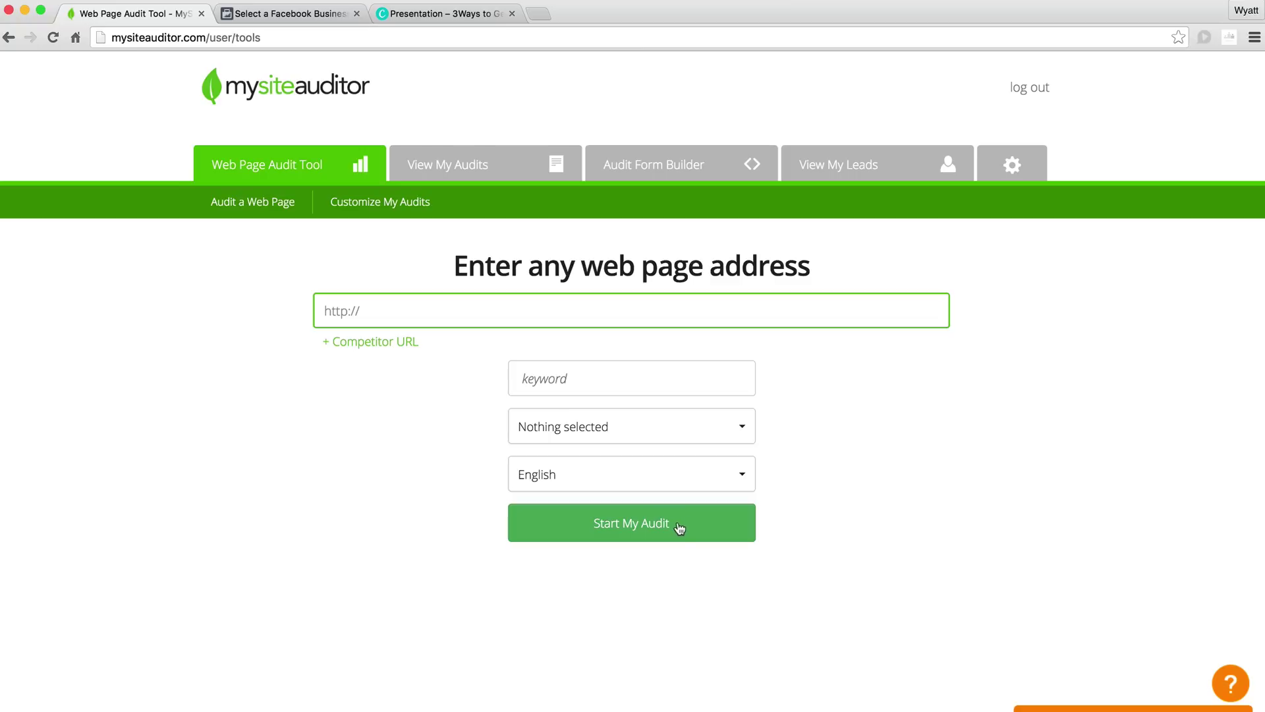
pyautogui.scroll(-1, 365, 433)
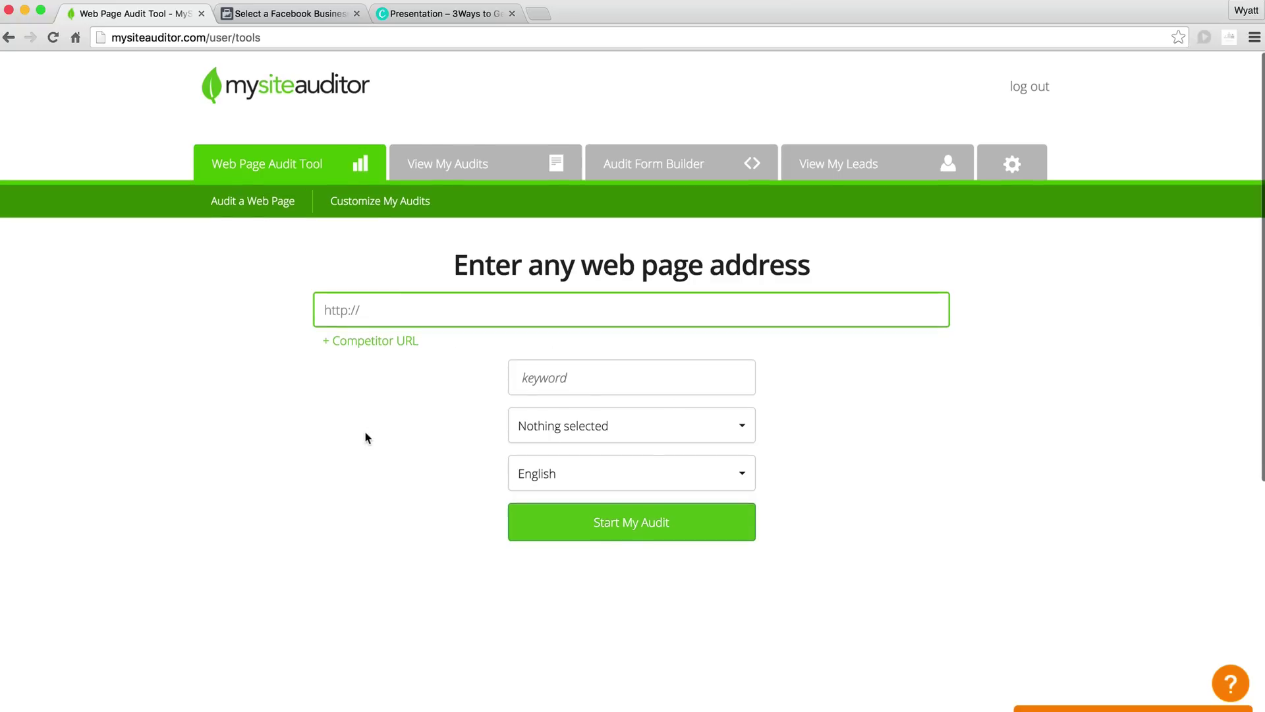
pyautogui.click(573, 383)
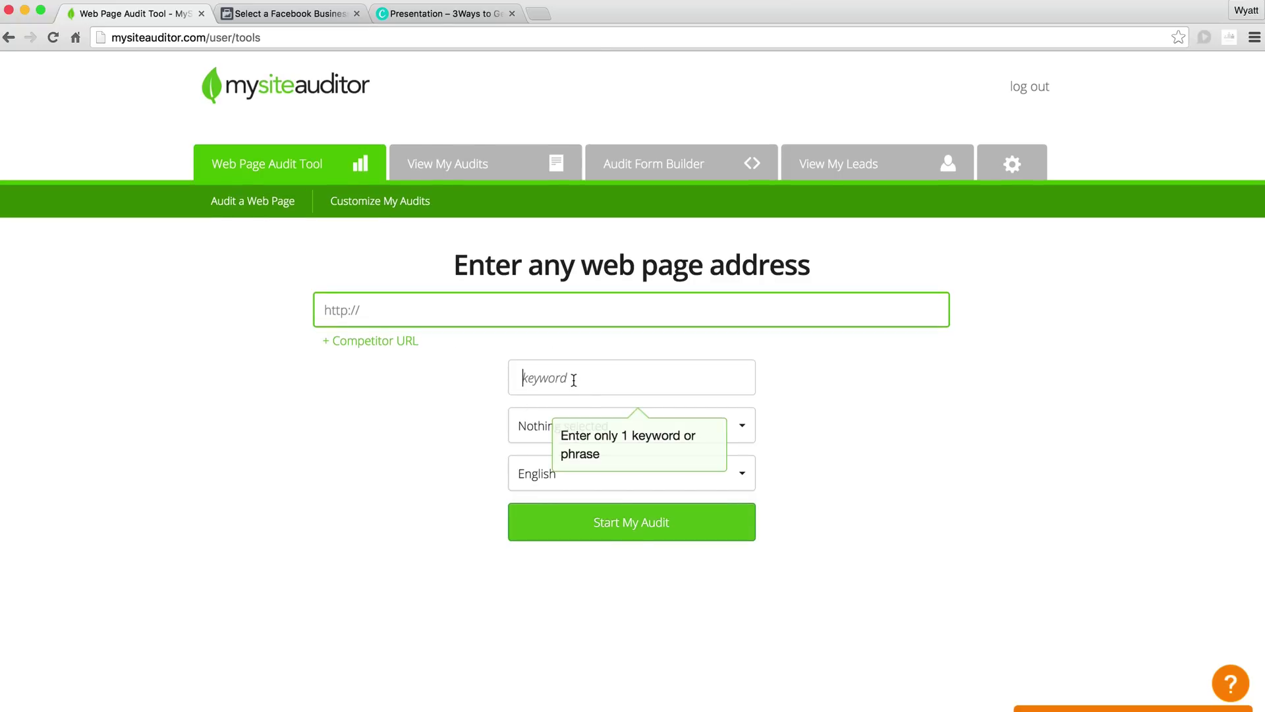
pyautogui.click(627, 436)
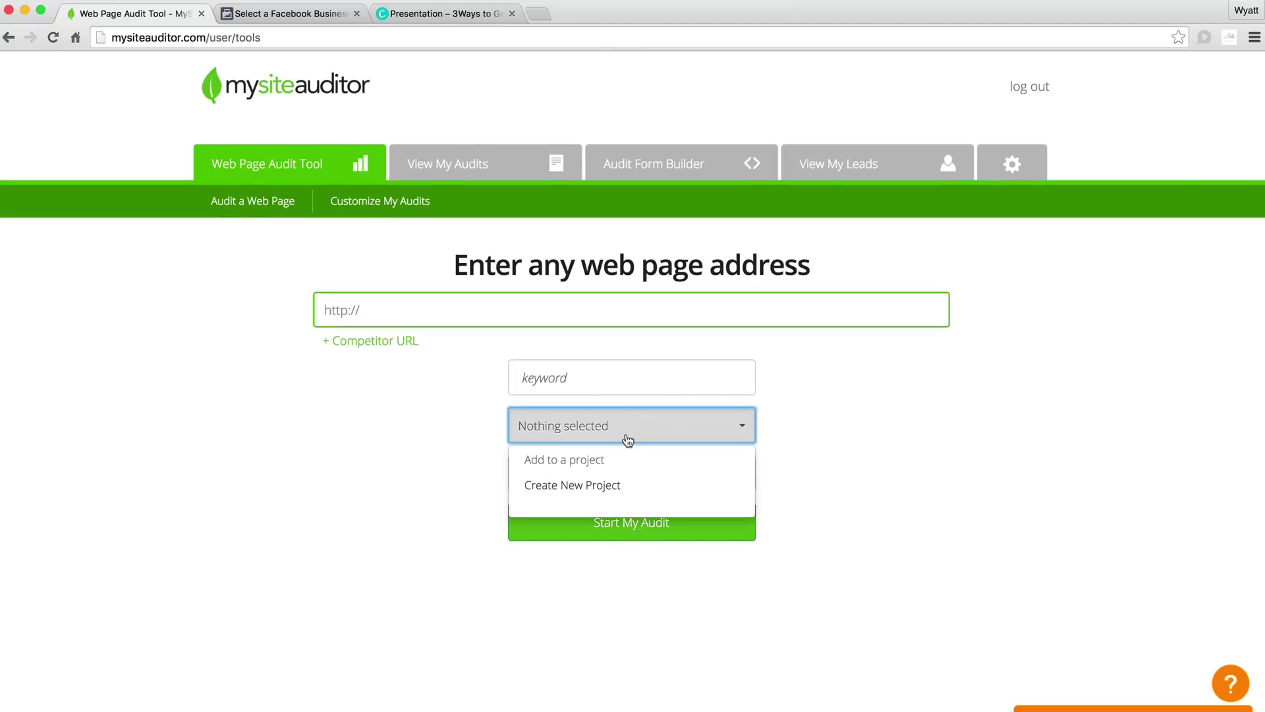
pyautogui.click(651, 431)
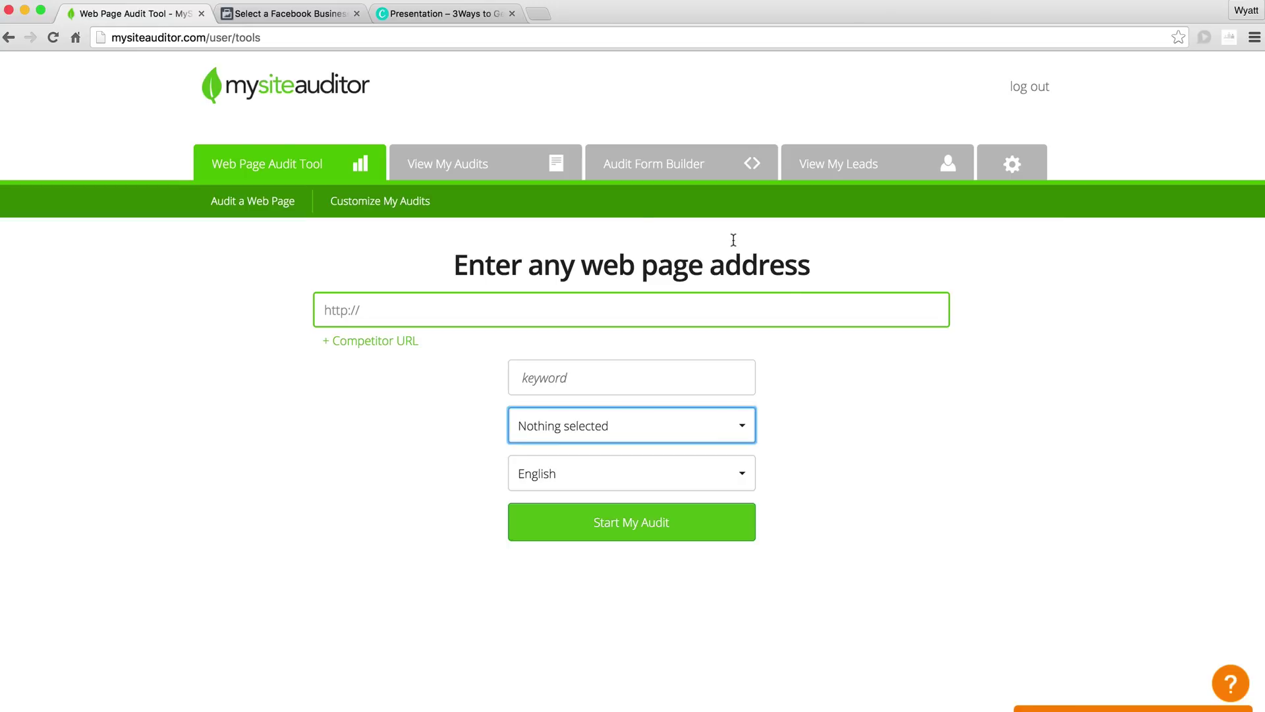
# Reopen the Audit Form Builder and review the numbered form settings down to the embed code.
pyautogui.click(686, 172)
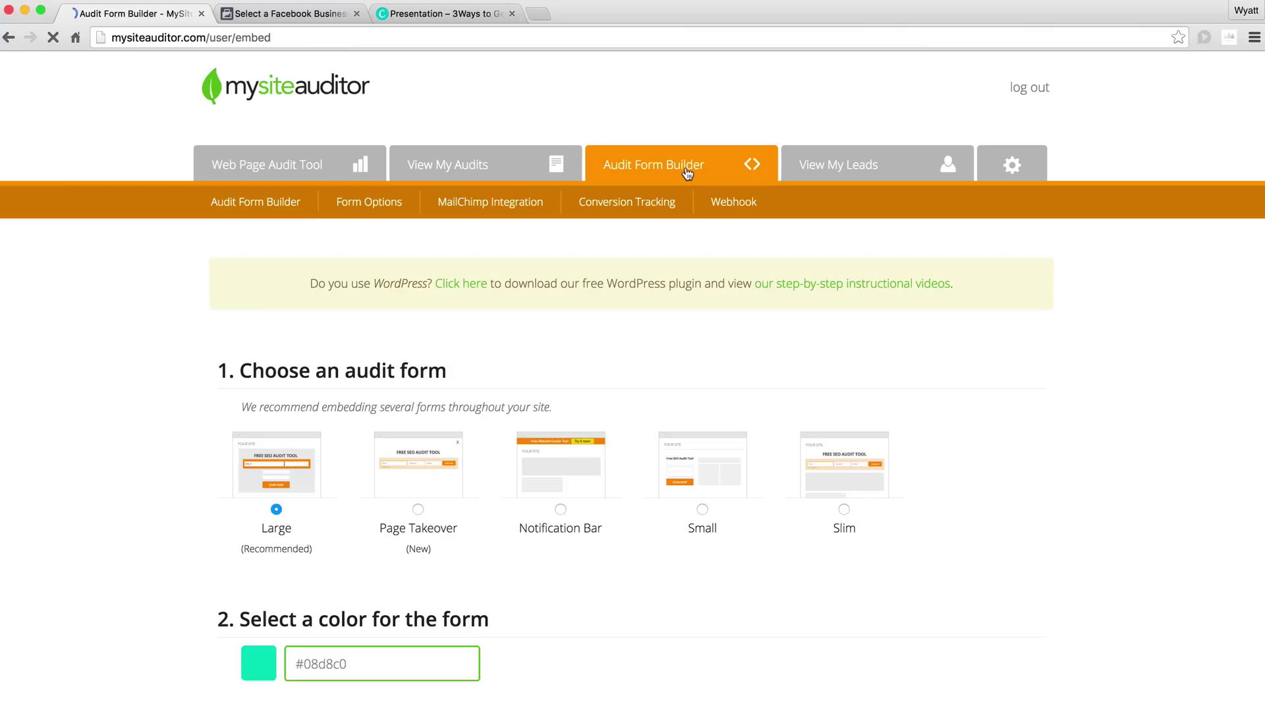
pyautogui.scroll(-1, 323, 339)
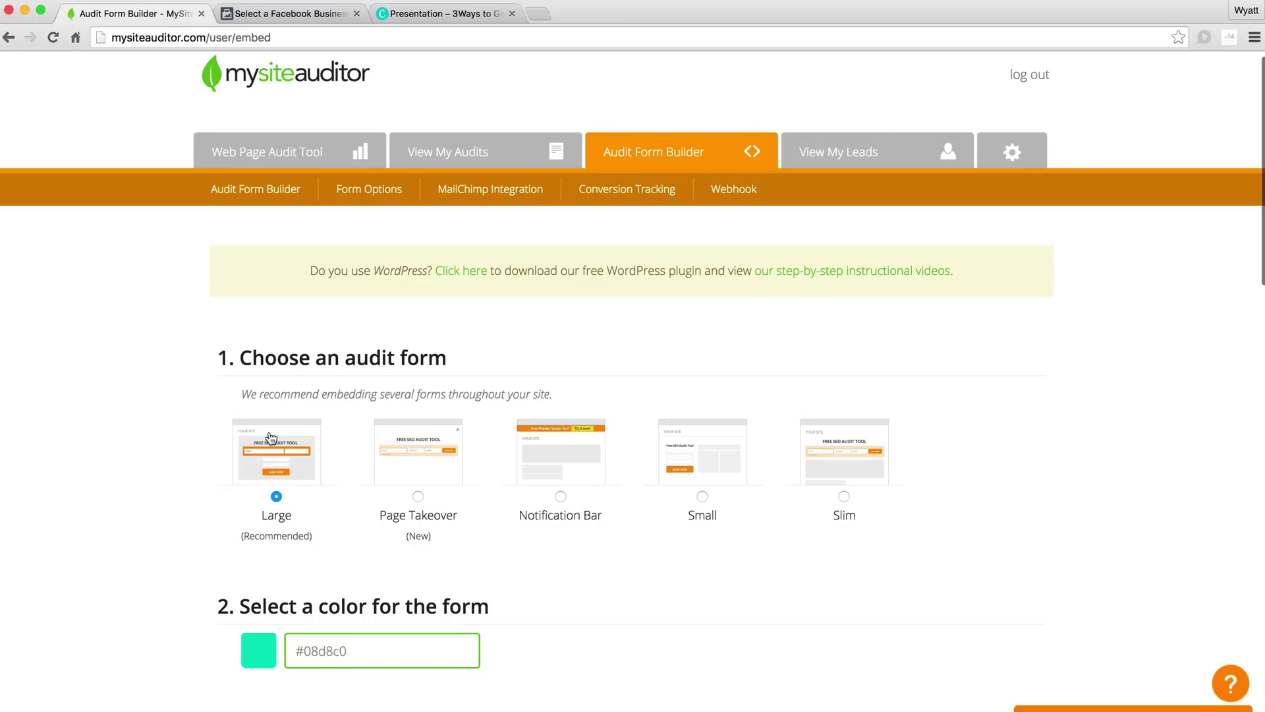
pyautogui.scroll(-3, 151, 444)
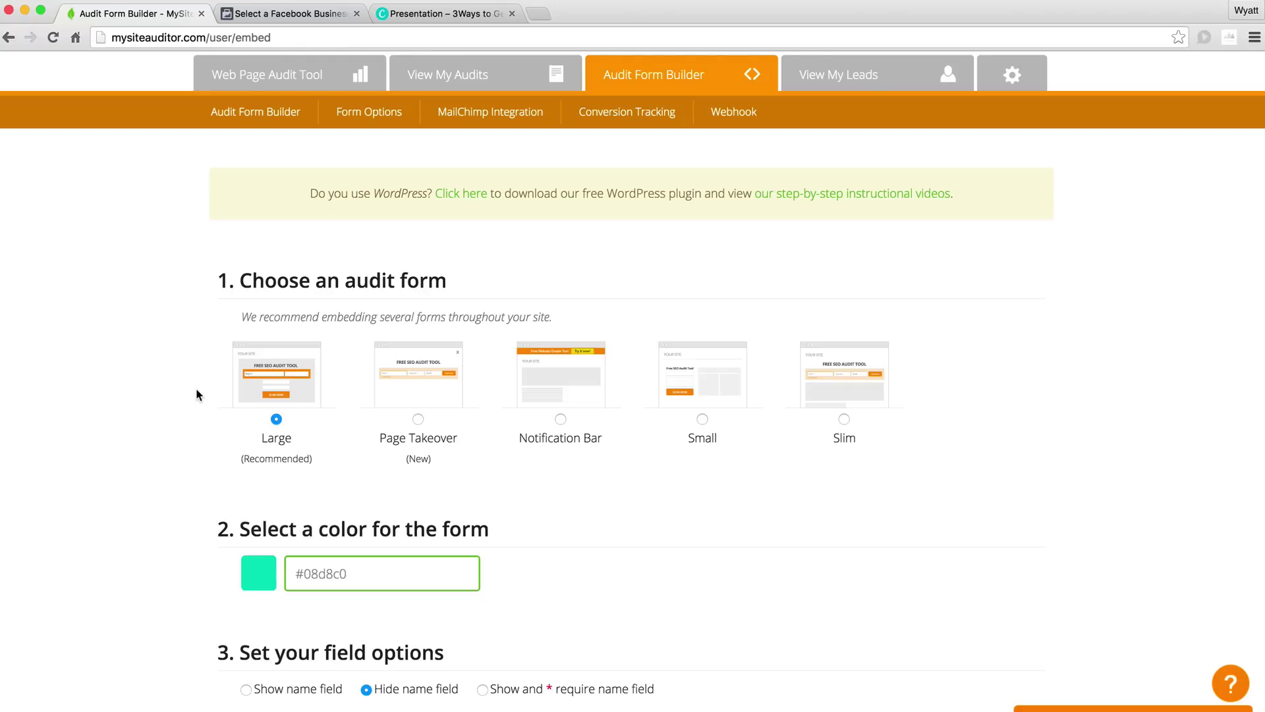
pyautogui.scroll(-15, 209, 387)
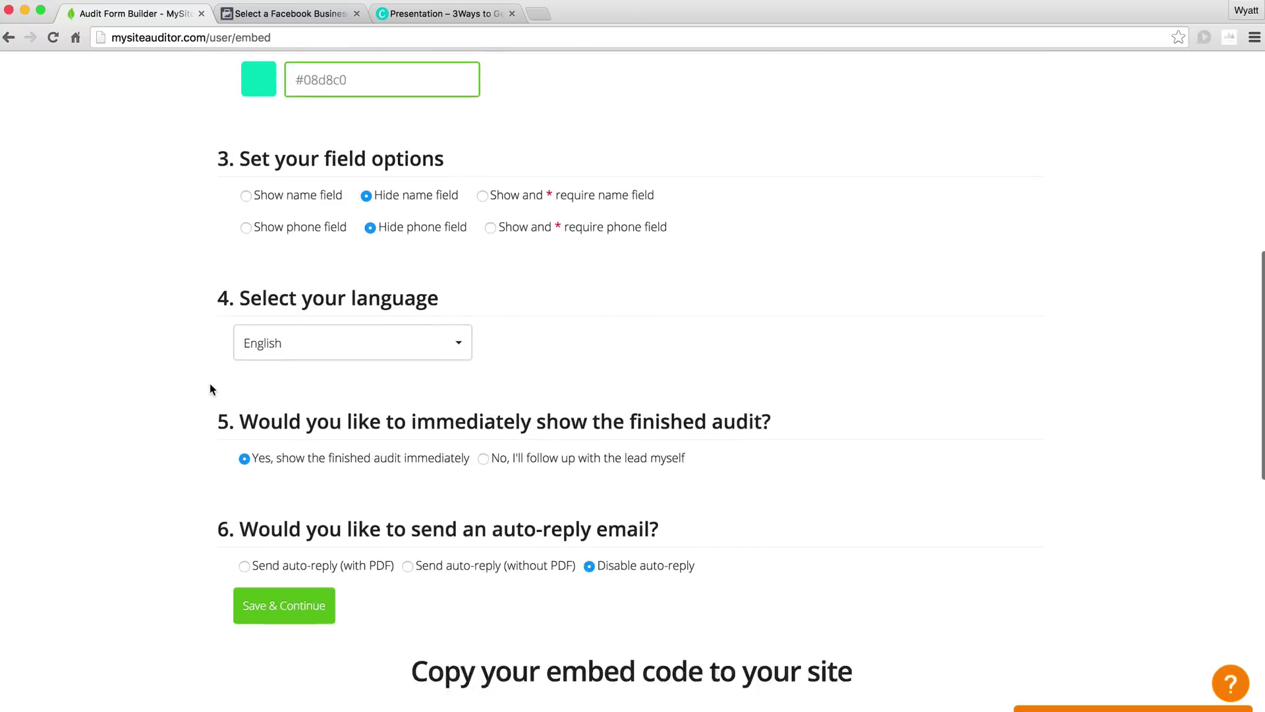
pyautogui.scroll(3, 237, 390)
pyautogui.scroll(3, 237, 391)
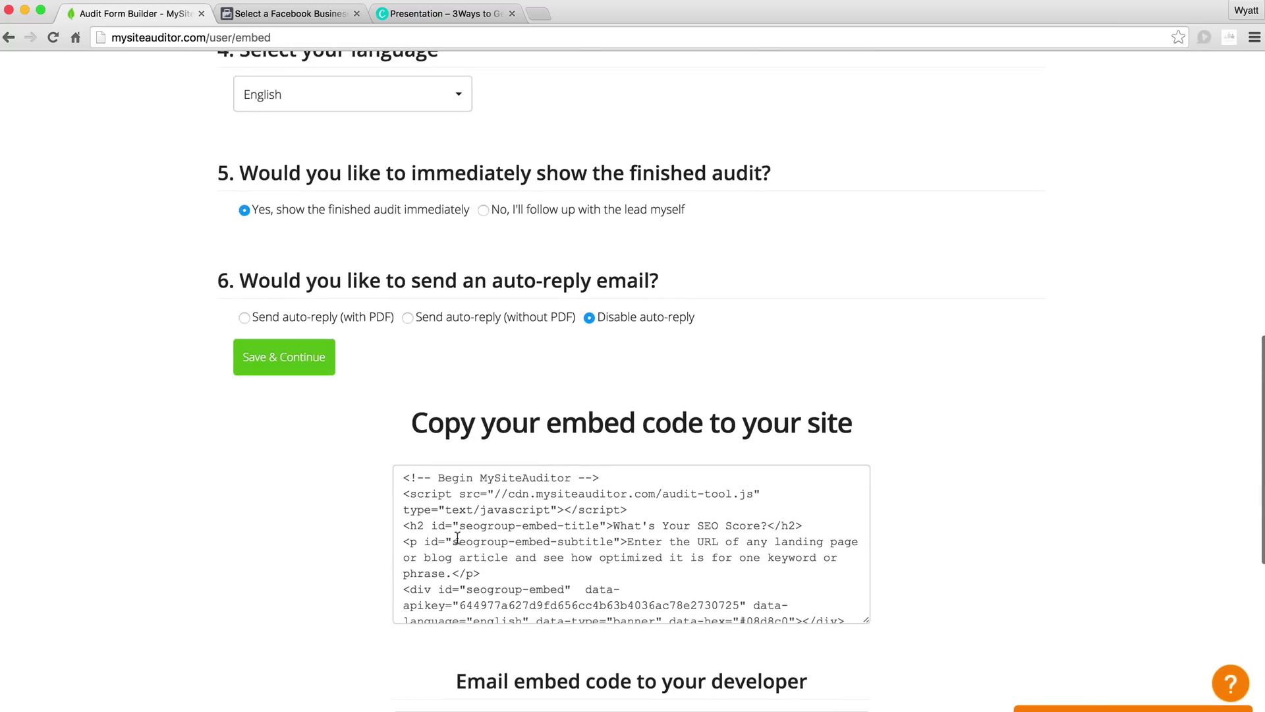
pyautogui.scroll(10, 279, 416)
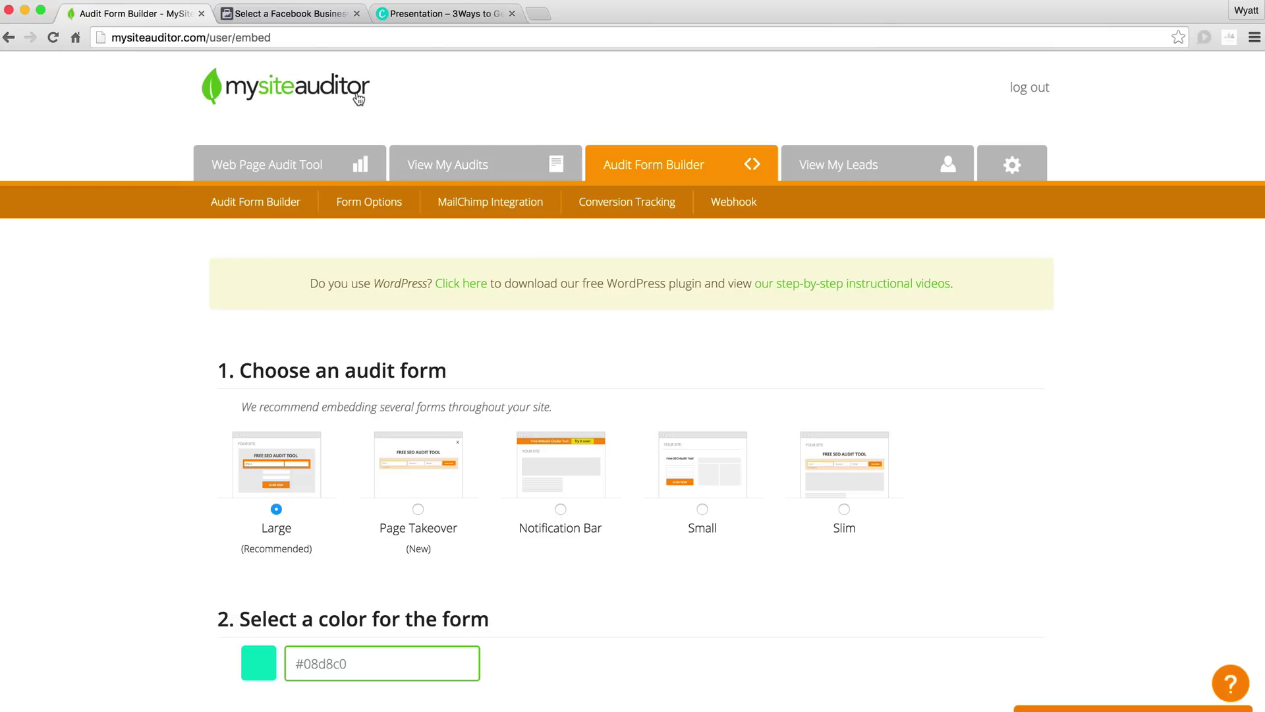
# View the Facebook Business Manager selection page, and return to the audit form settings.
pyautogui.click(334, 18)
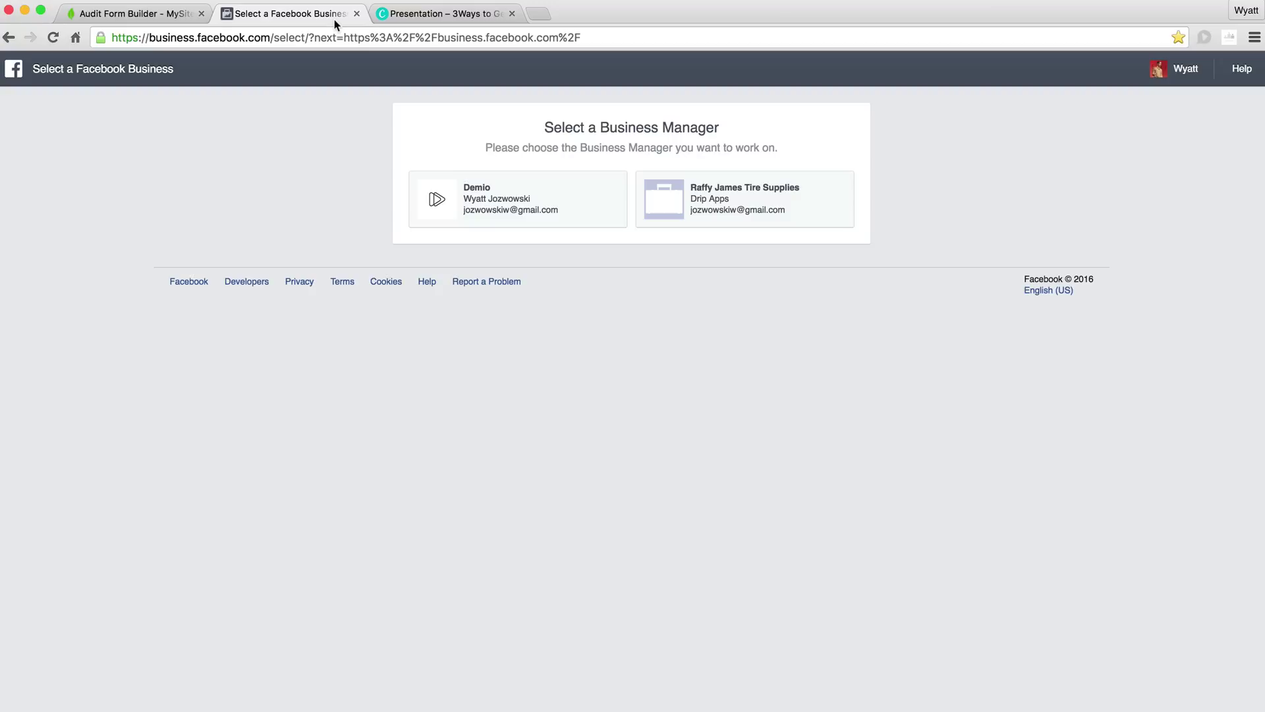
pyautogui.click(143, 20)
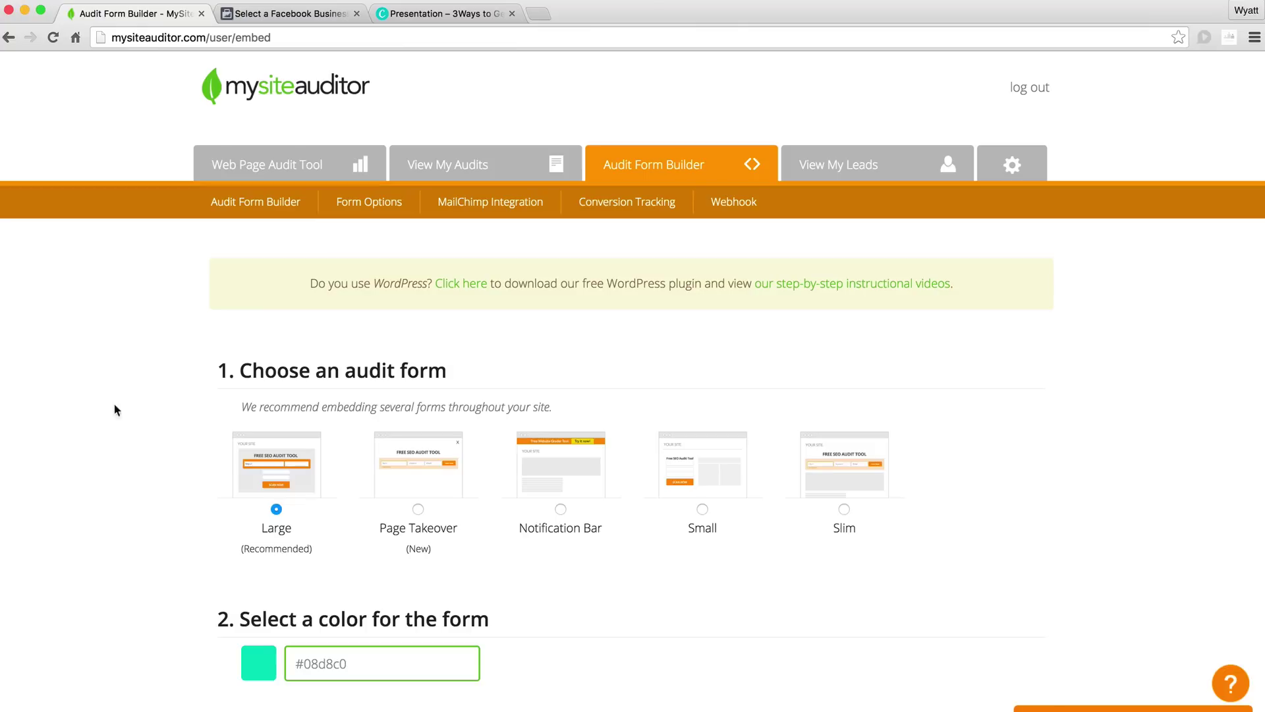
pyautogui.scroll(-2, 187, 387)
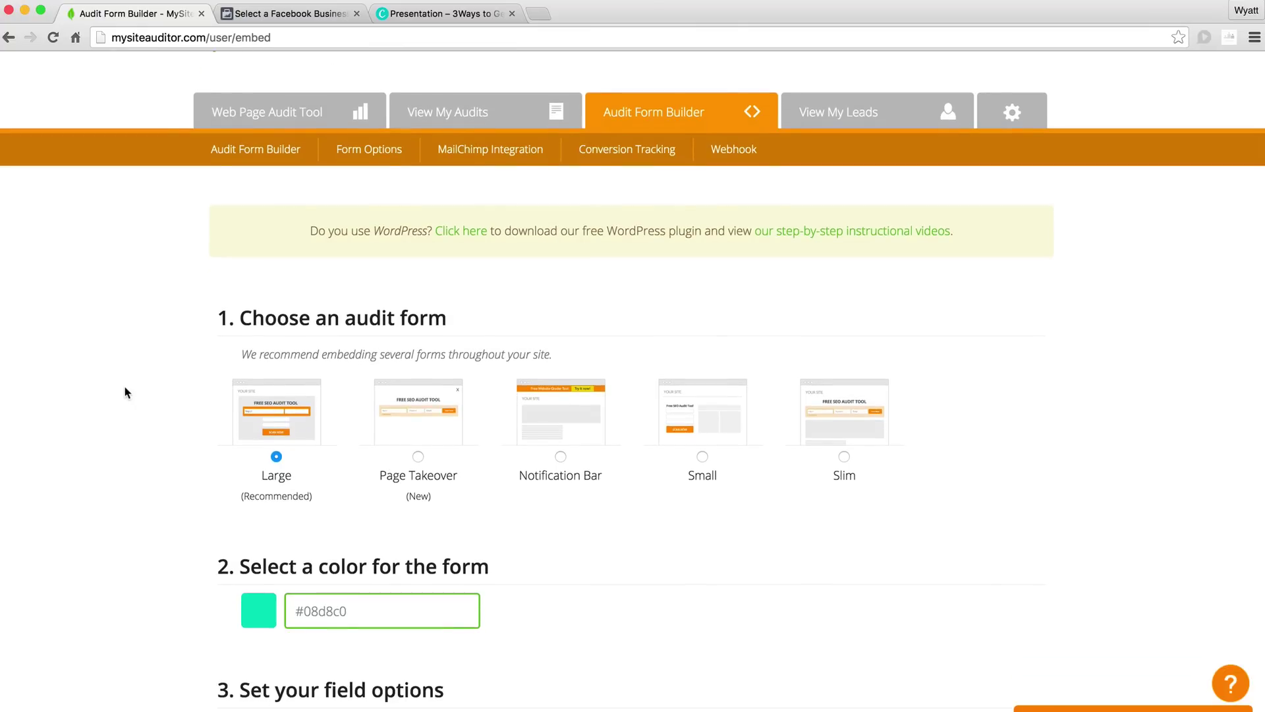
pyautogui.scroll(2, 126, 393)
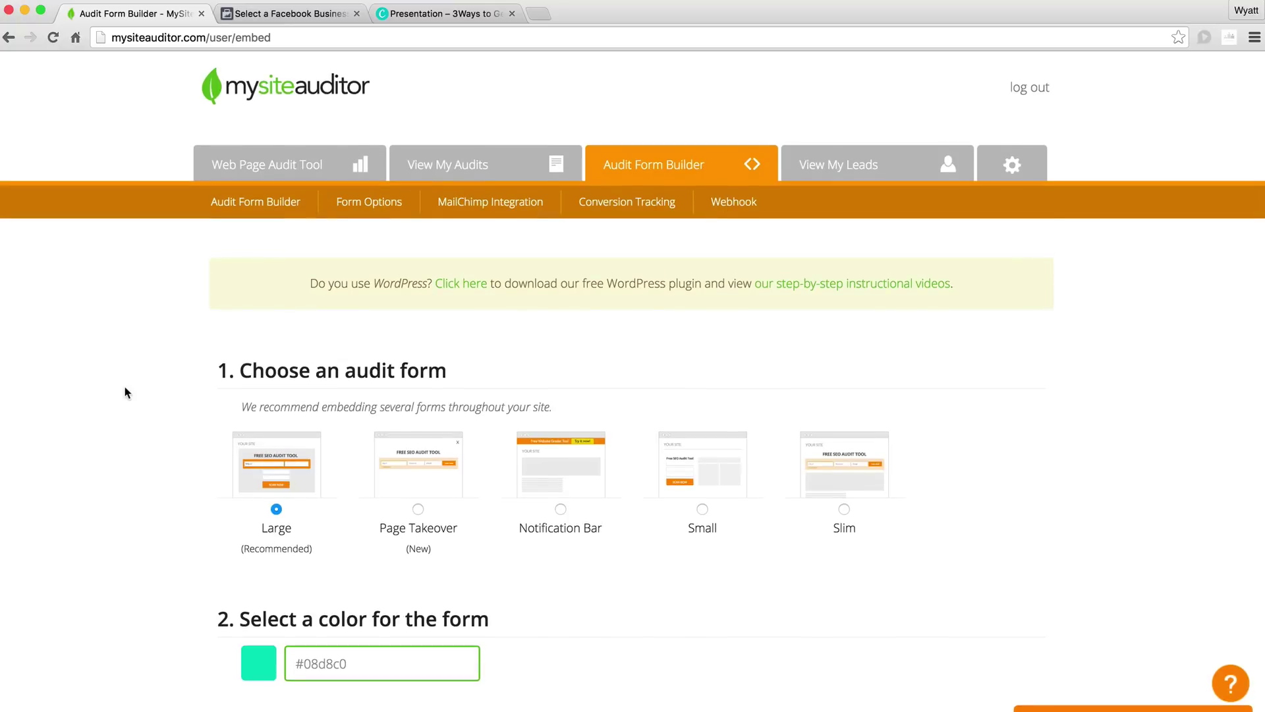
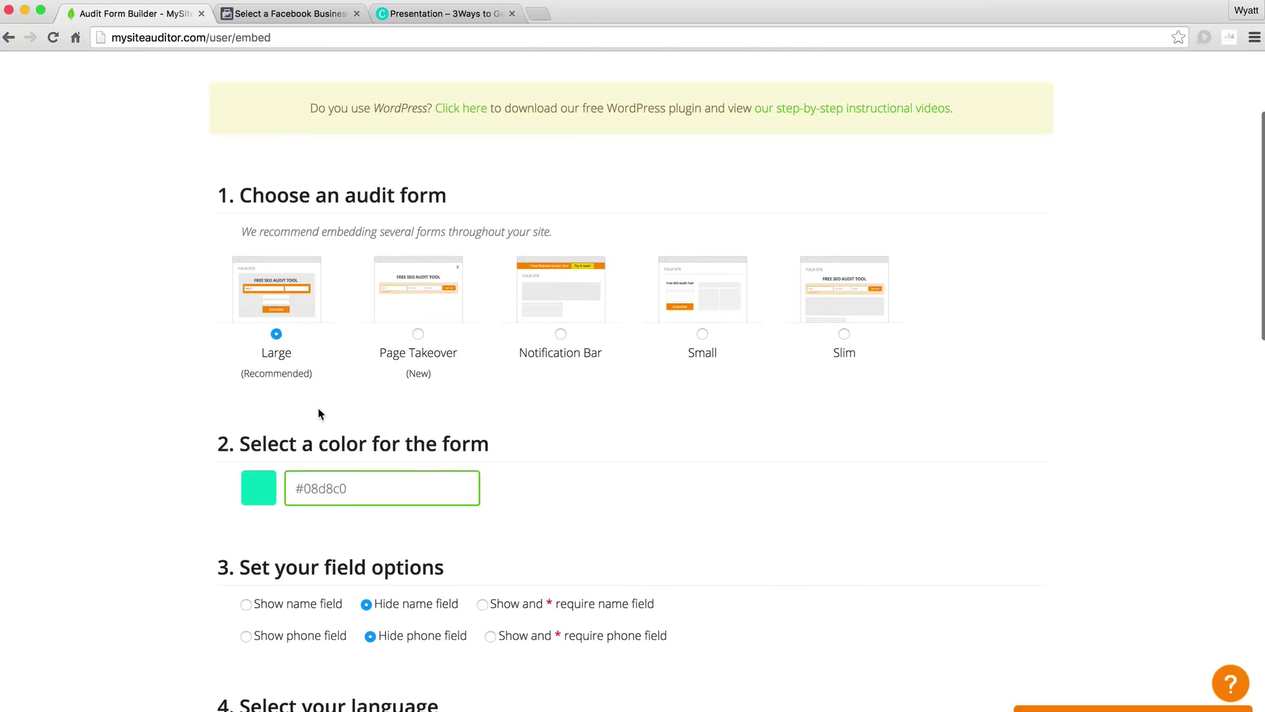
# Set the audit form's color to the purple #6450ba.
pyautogui.click(317, 483)
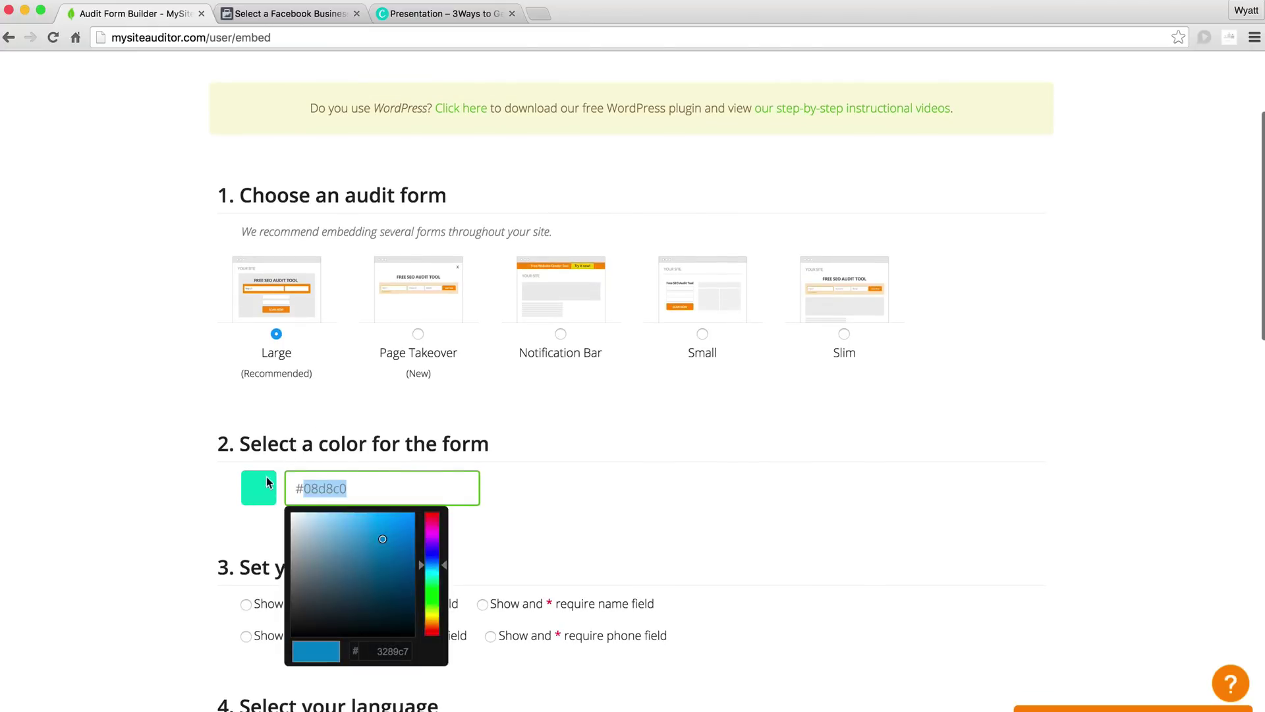
pyautogui.click(430, 549)
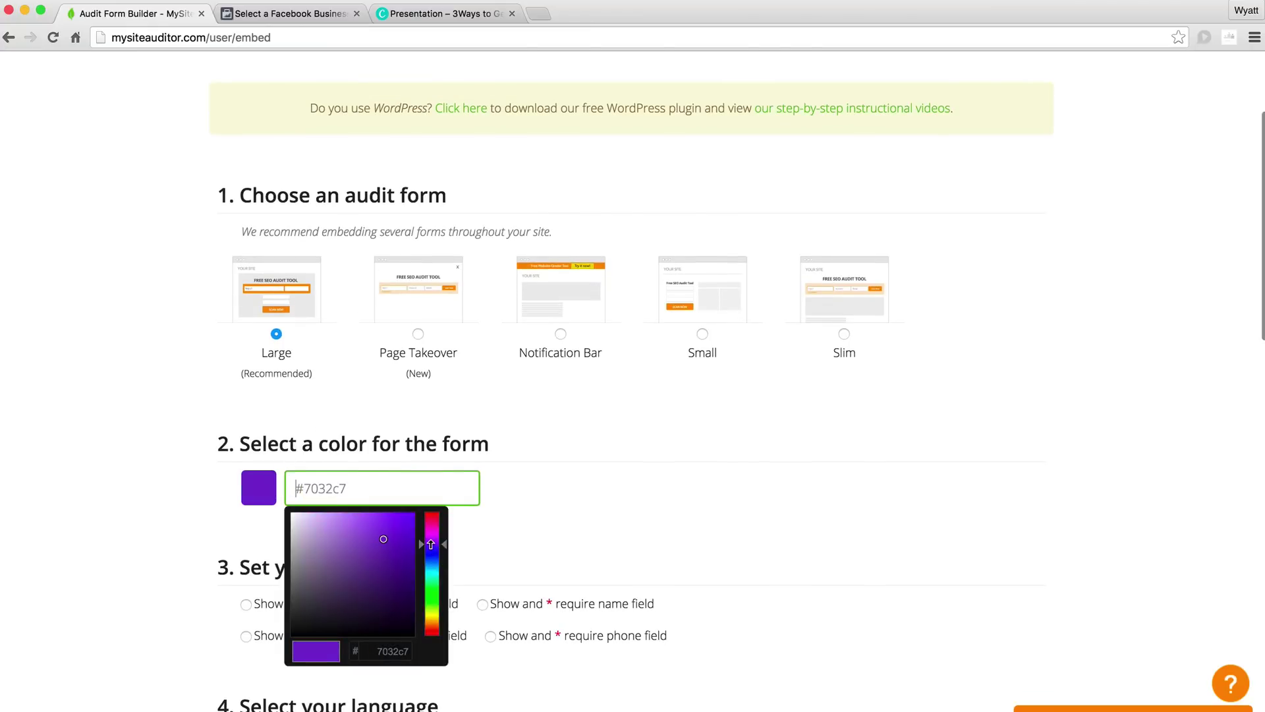
pyautogui.click(582, 503)
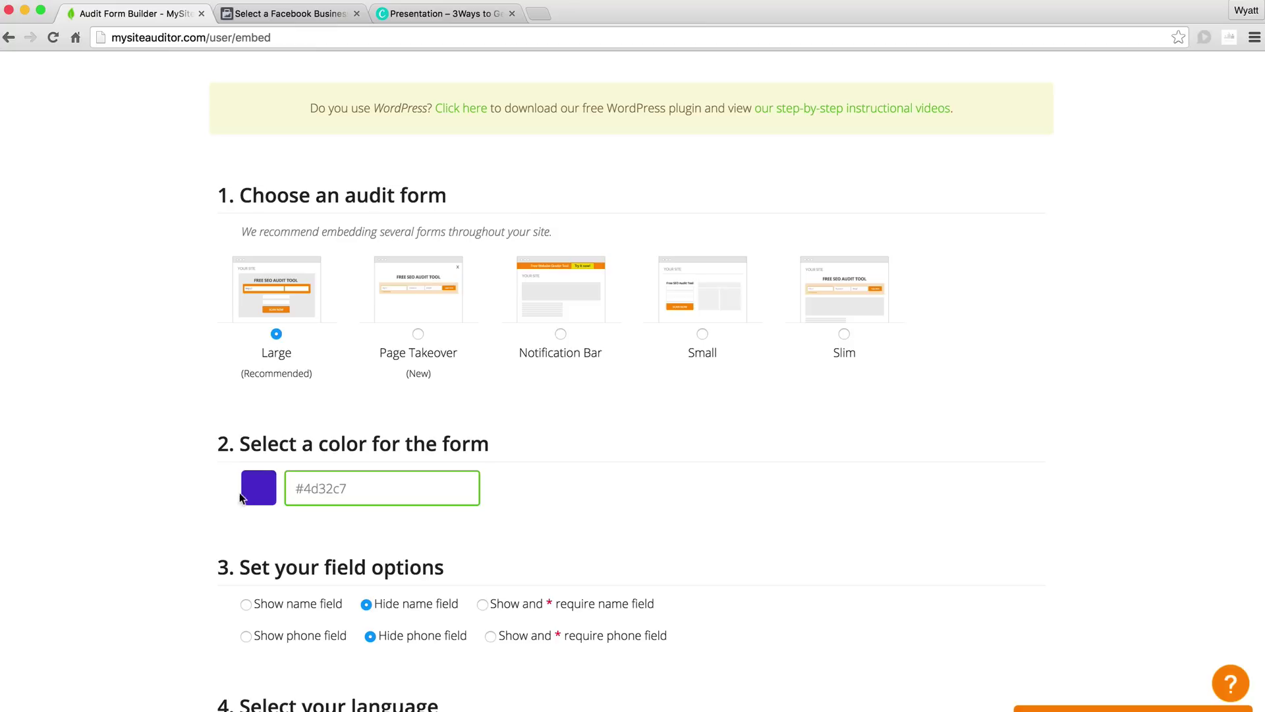
pyautogui.click(349, 504)
pyautogui.moveTo(385, 557); pyautogui.dragTo(361, 546)
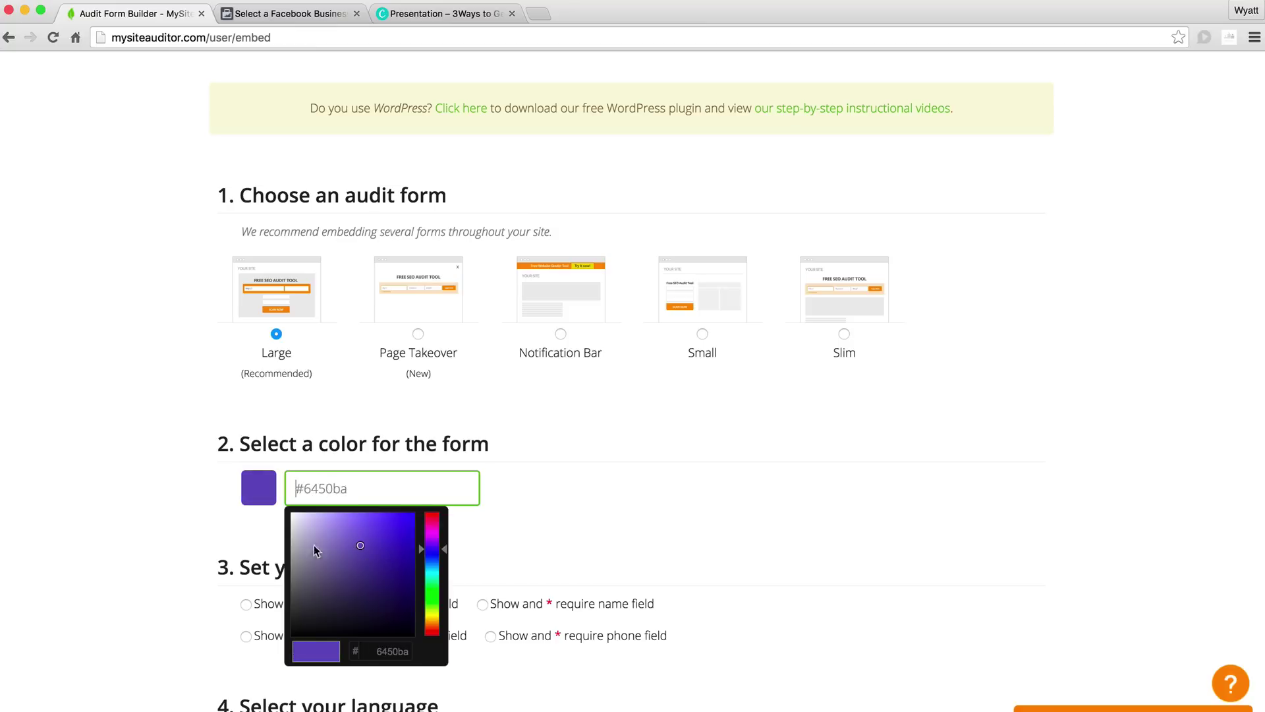
pyautogui.click(172, 481)
# Set the audit form's field options to show both the name field and the phone field.
pyautogui.scroll(-5, 172, 479)
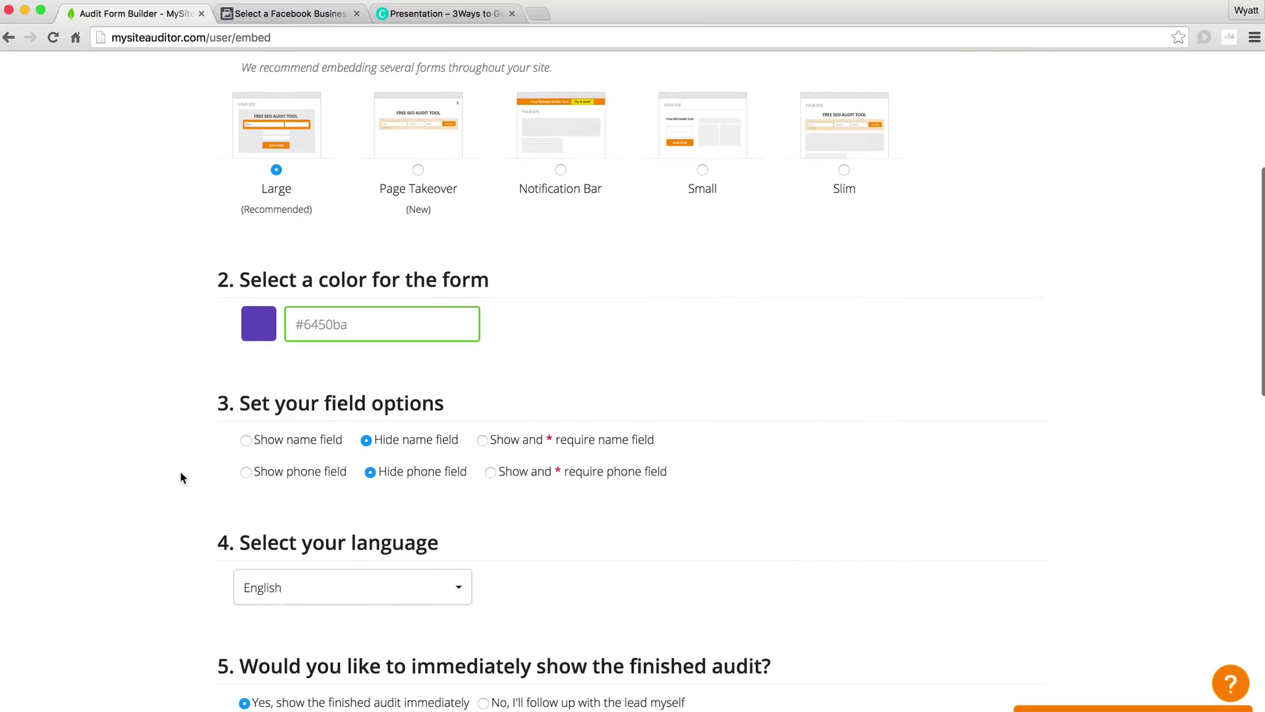
pyautogui.click(244, 439)
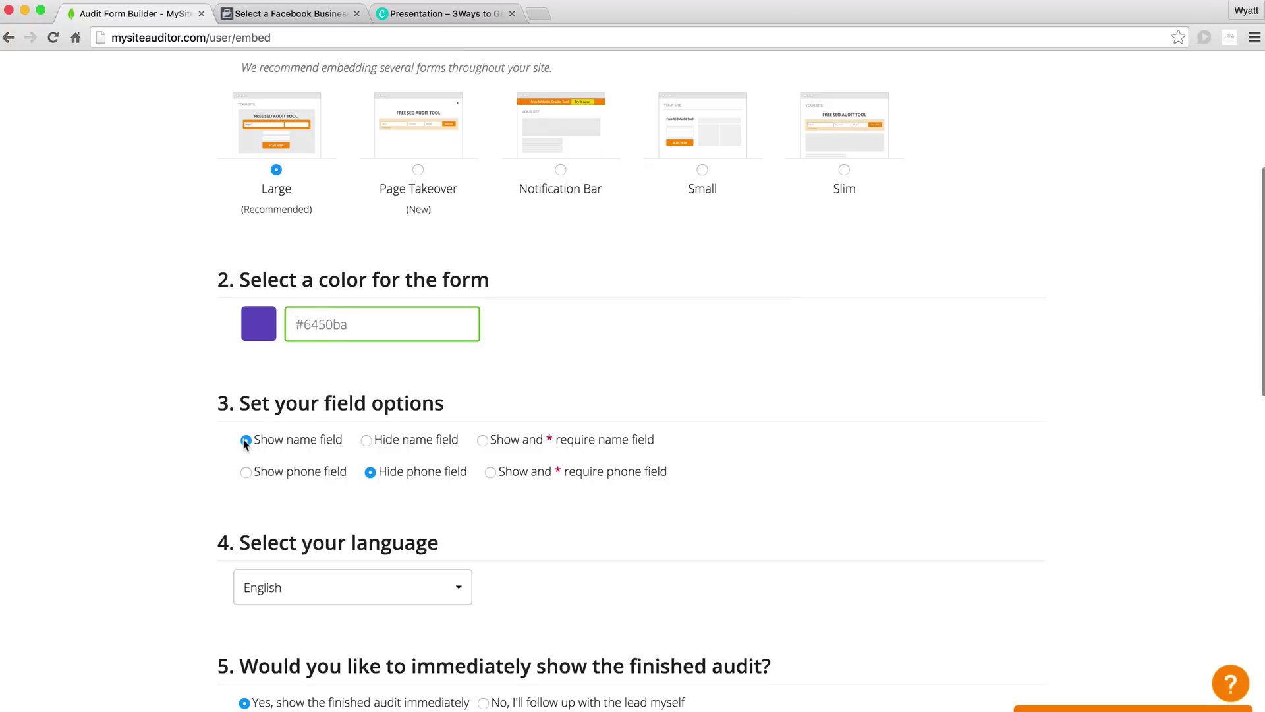
pyautogui.scroll(-1, 249, 447)
pyautogui.click(246, 450)
# Choose not to show the finished audit immediately, with the option to follow up with the lead myself.
pyautogui.scroll(-4, 214, 453)
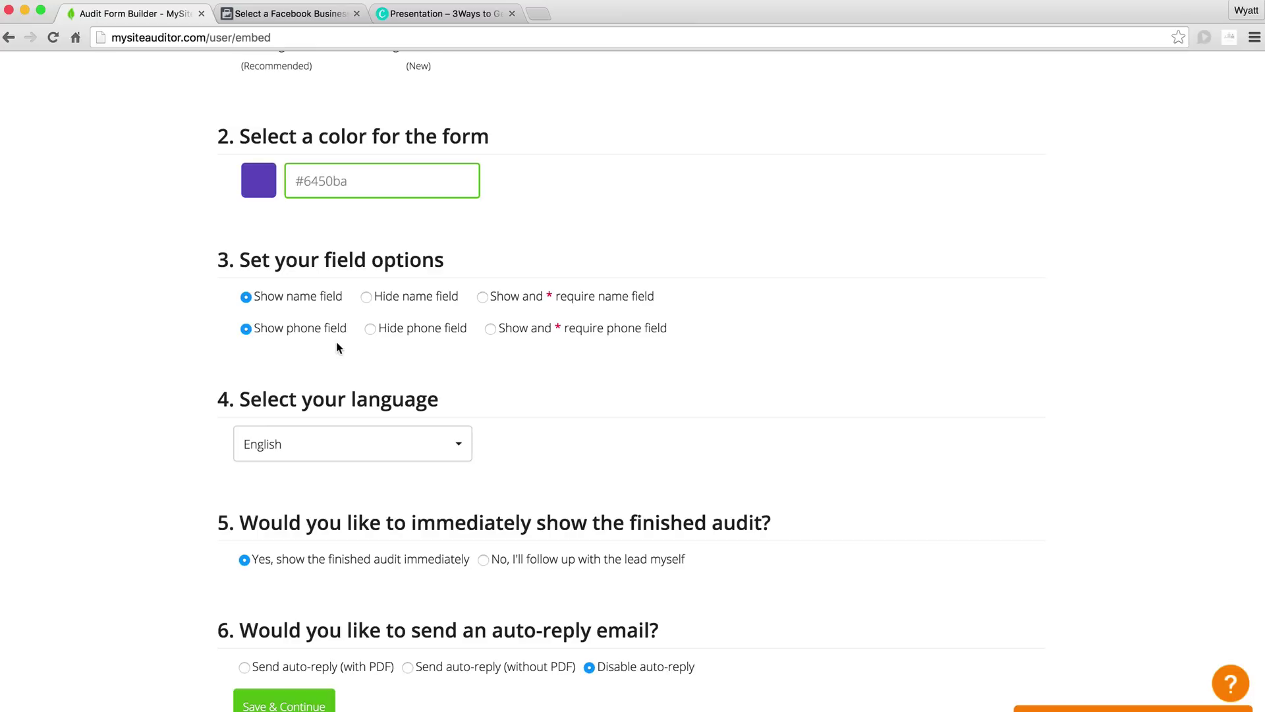
pyautogui.scroll(-2, 334, 372)
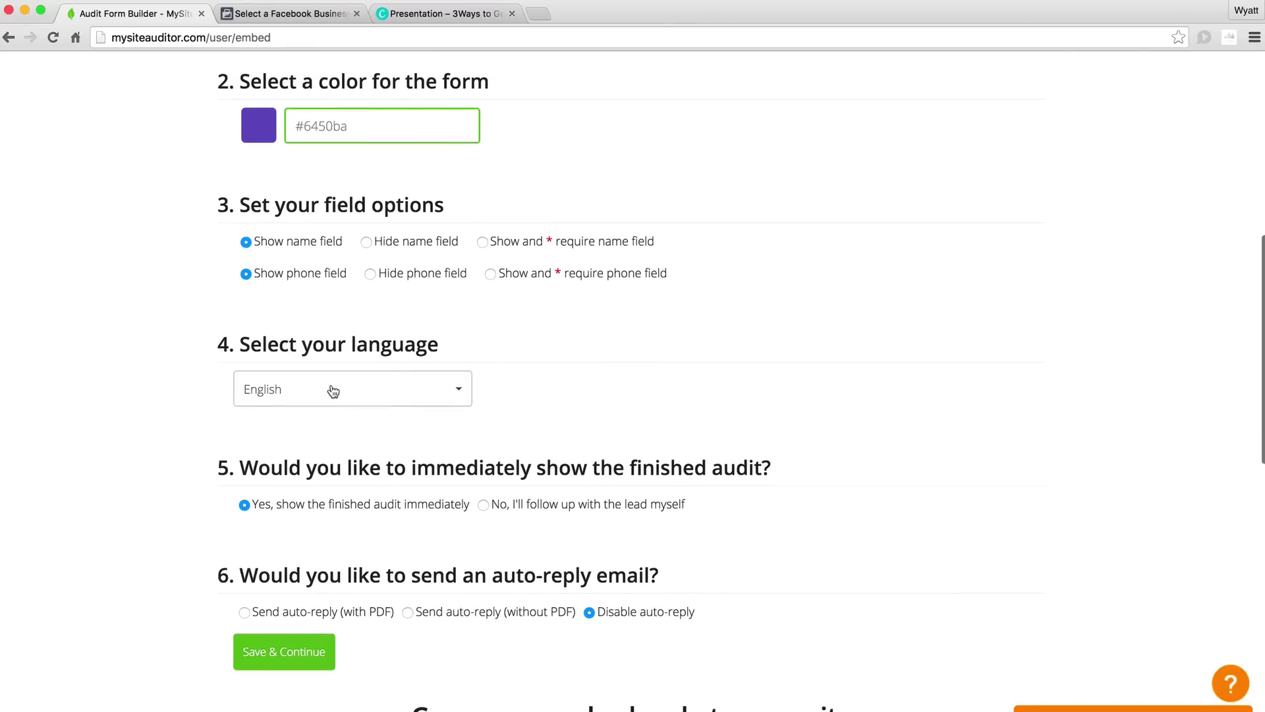
pyautogui.scroll(-4, 333, 390)
pyautogui.scroll(-1, 317, 409)
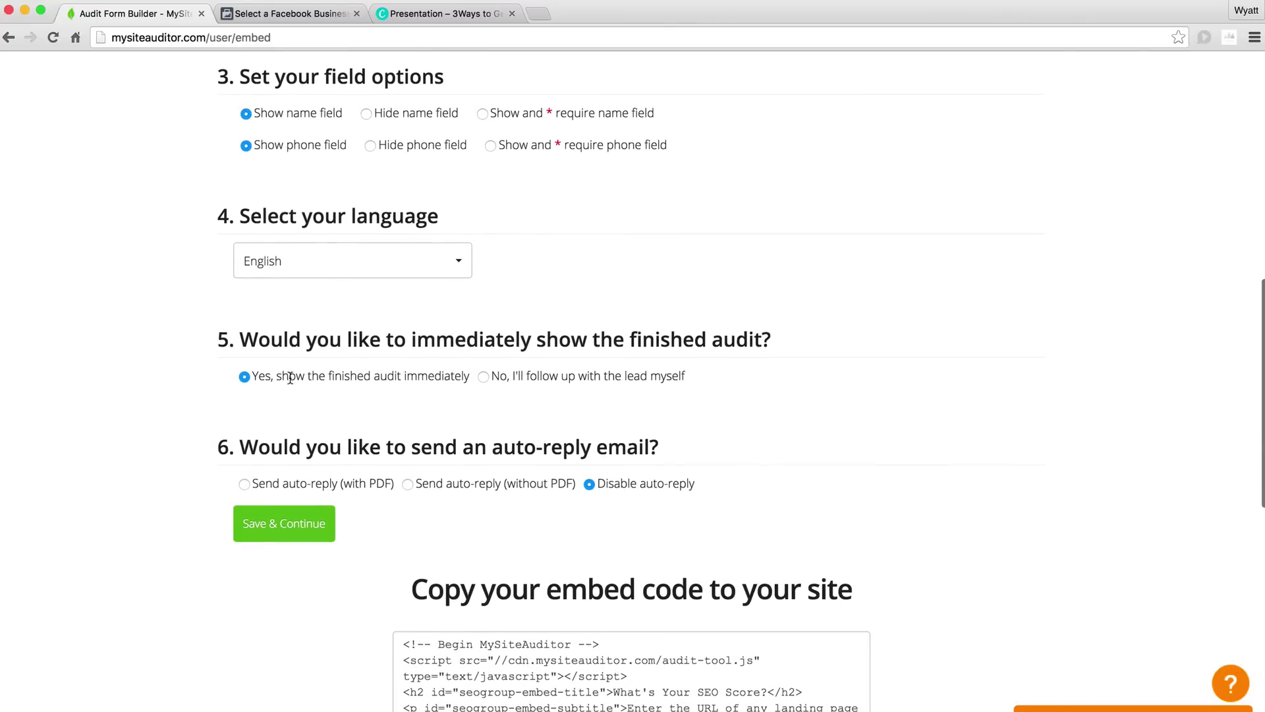
pyautogui.moveTo(270, 377); pyautogui.dragTo(462, 377)
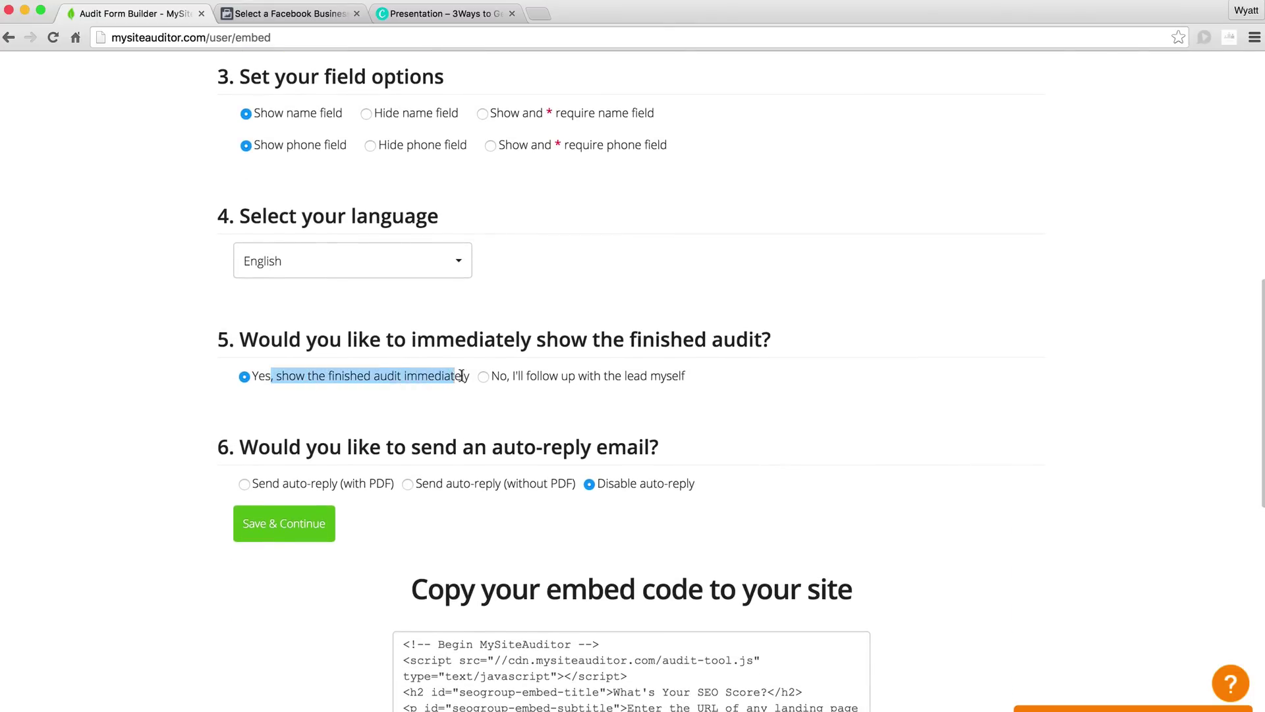
pyautogui.click(533, 376)
pyautogui.click(483, 377)
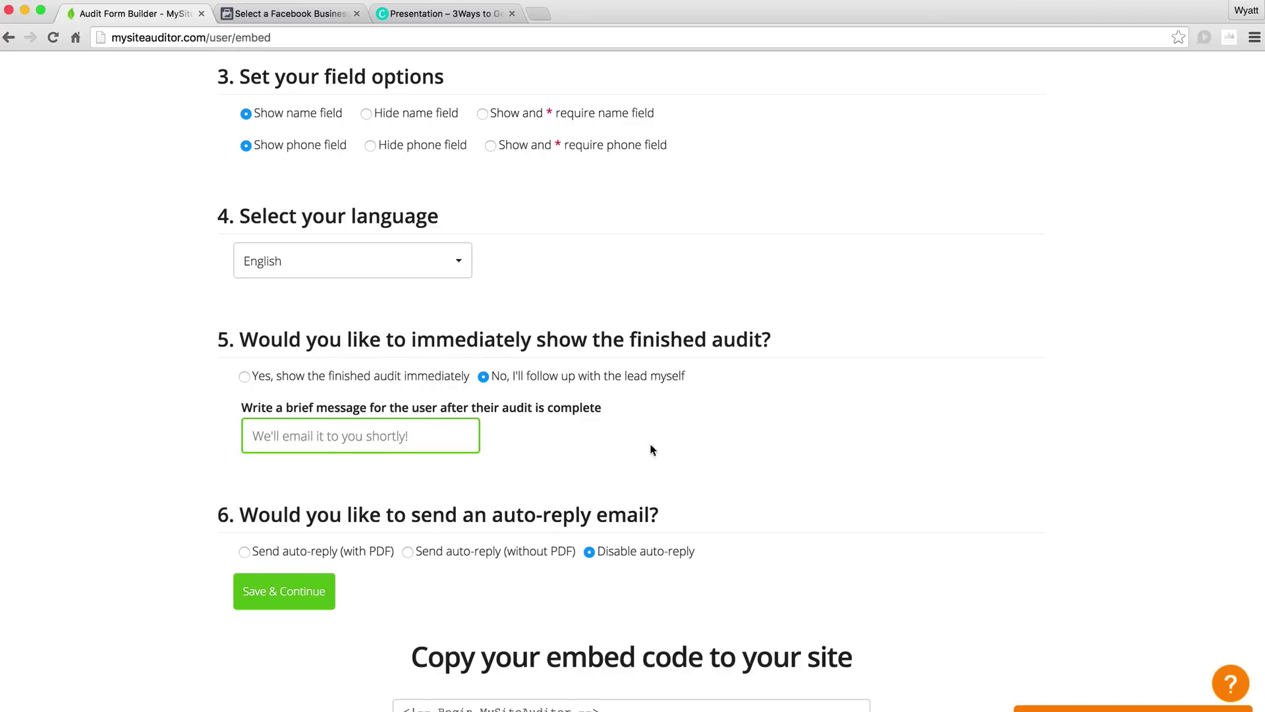
# Try the auto-reply email option with PDF, and set auto-reply back to disabled.
pyautogui.scroll(-1, 280, 496)
pyautogui.click(240, 513)
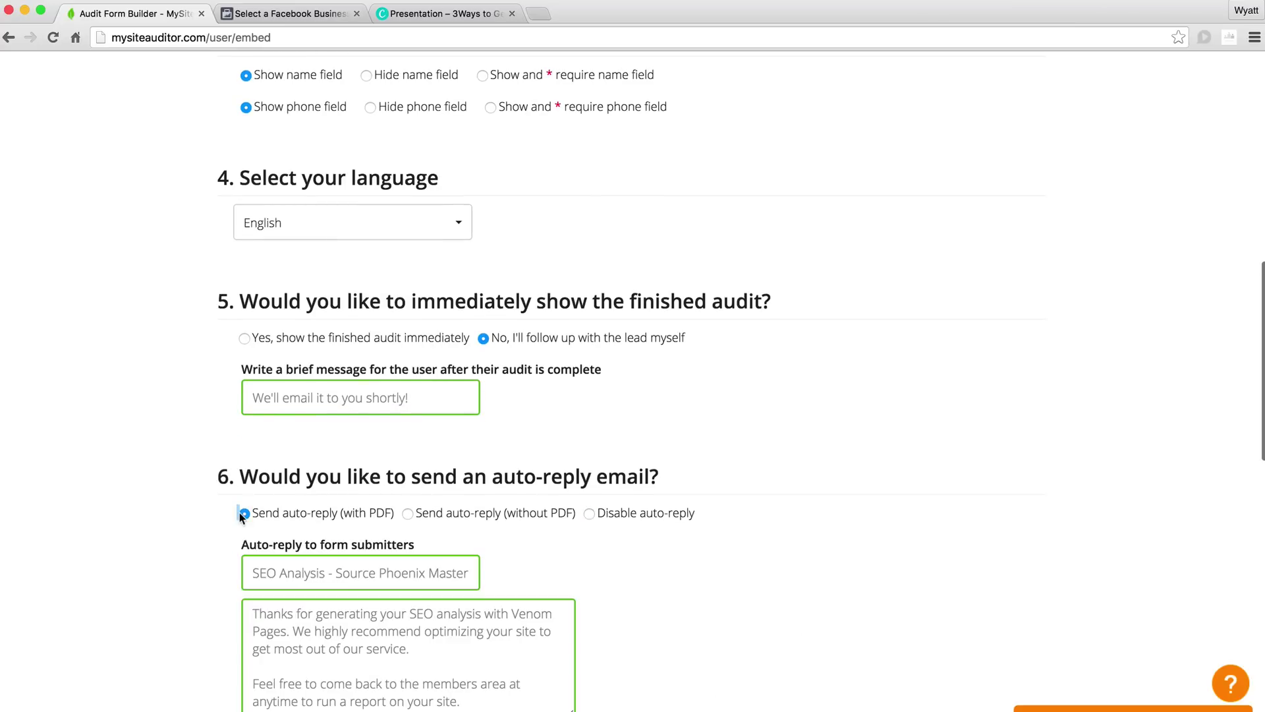
pyautogui.click(590, 514)
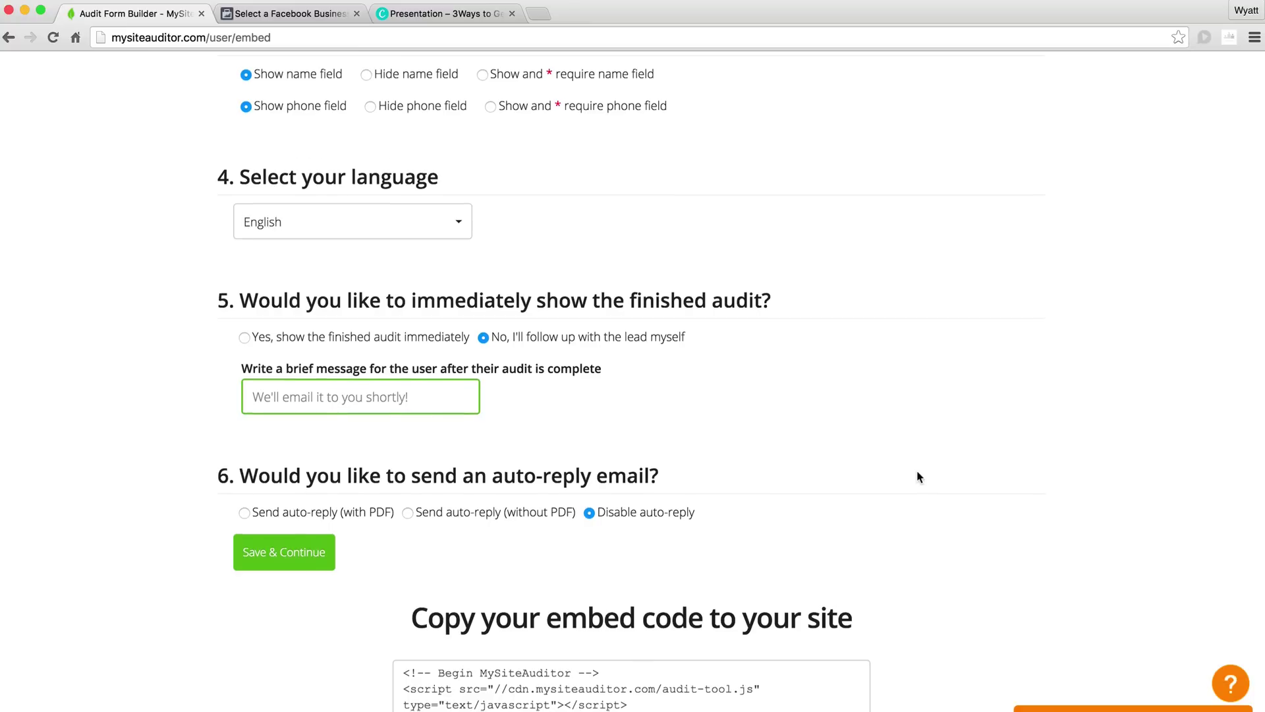
# Select and copy the entire embed code of the audit form.
pyautogui.scroll(-6, 919, 475)
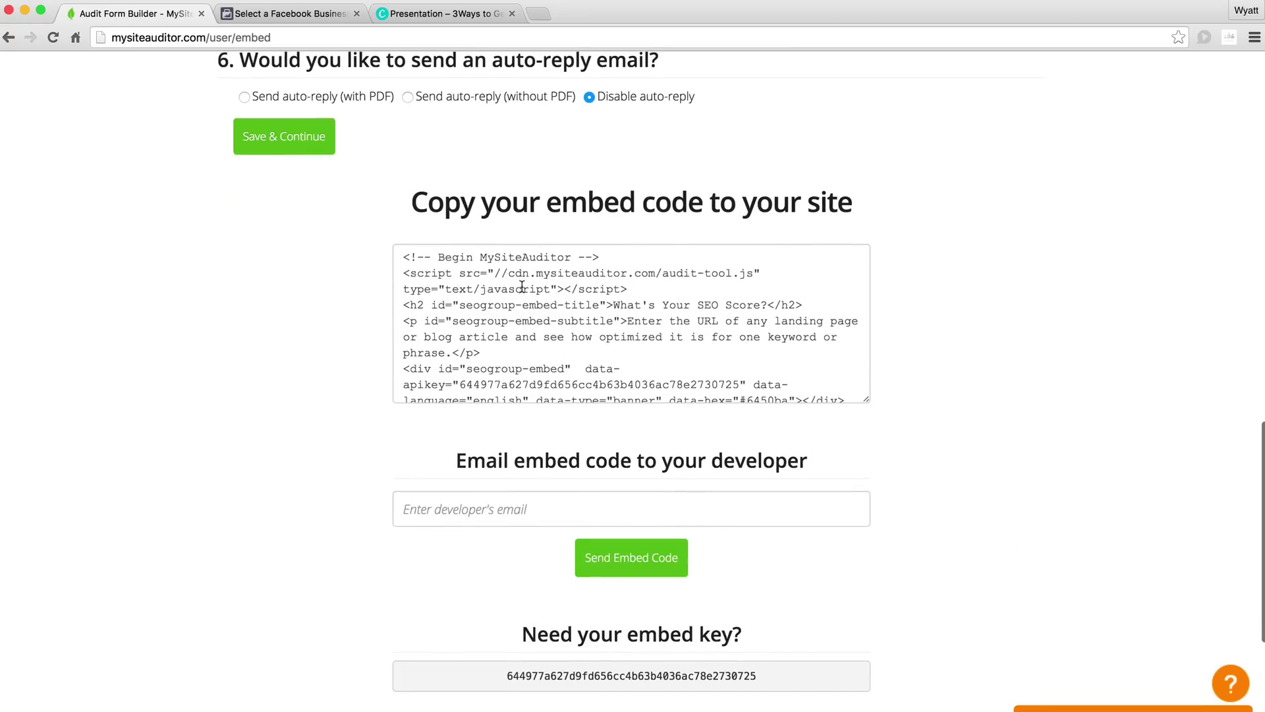
pyautogui.click(444, 278)
pyautogui.moveTo(445, 278); pyautogui.dragTo(485, 298)
pyautogui.scroll(-5, 486, 299)
pyautogui.scroll(5, 495, 306)
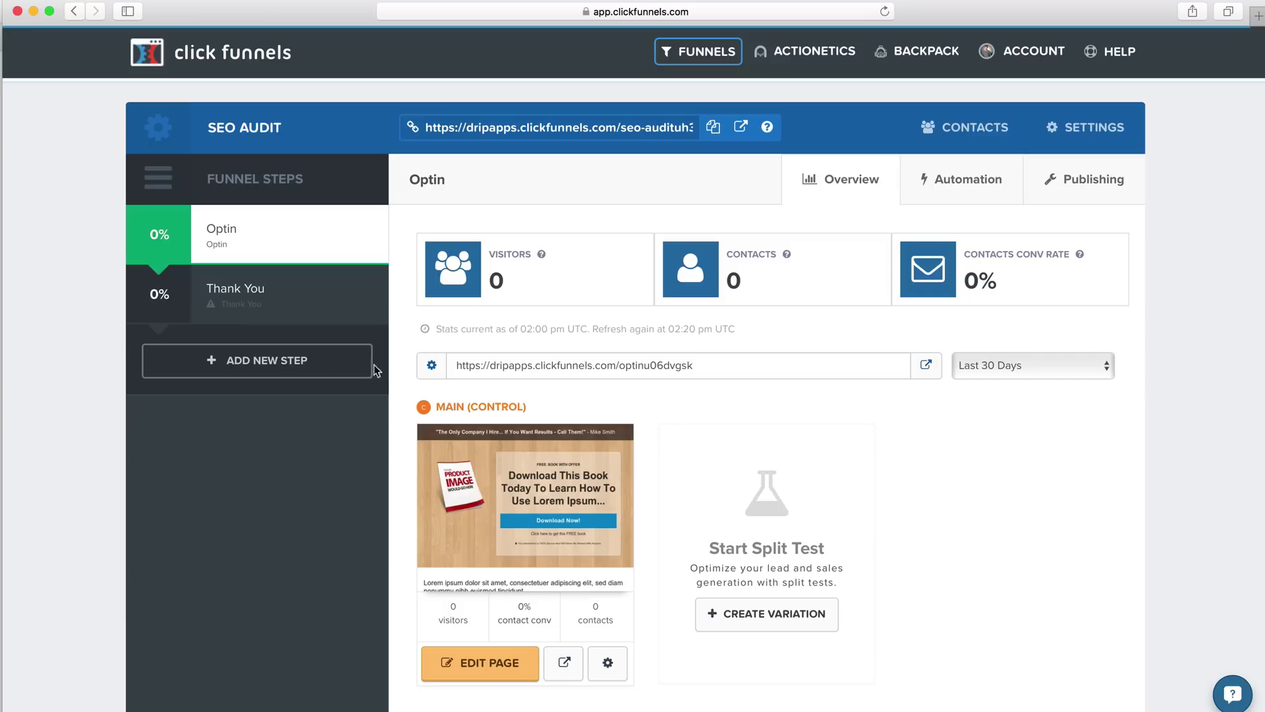
# Switch to ClickFunnels, open the Optin page for editing, and delete the sidebar row with the book image and download offer.
pyautogui.click(496, 673)
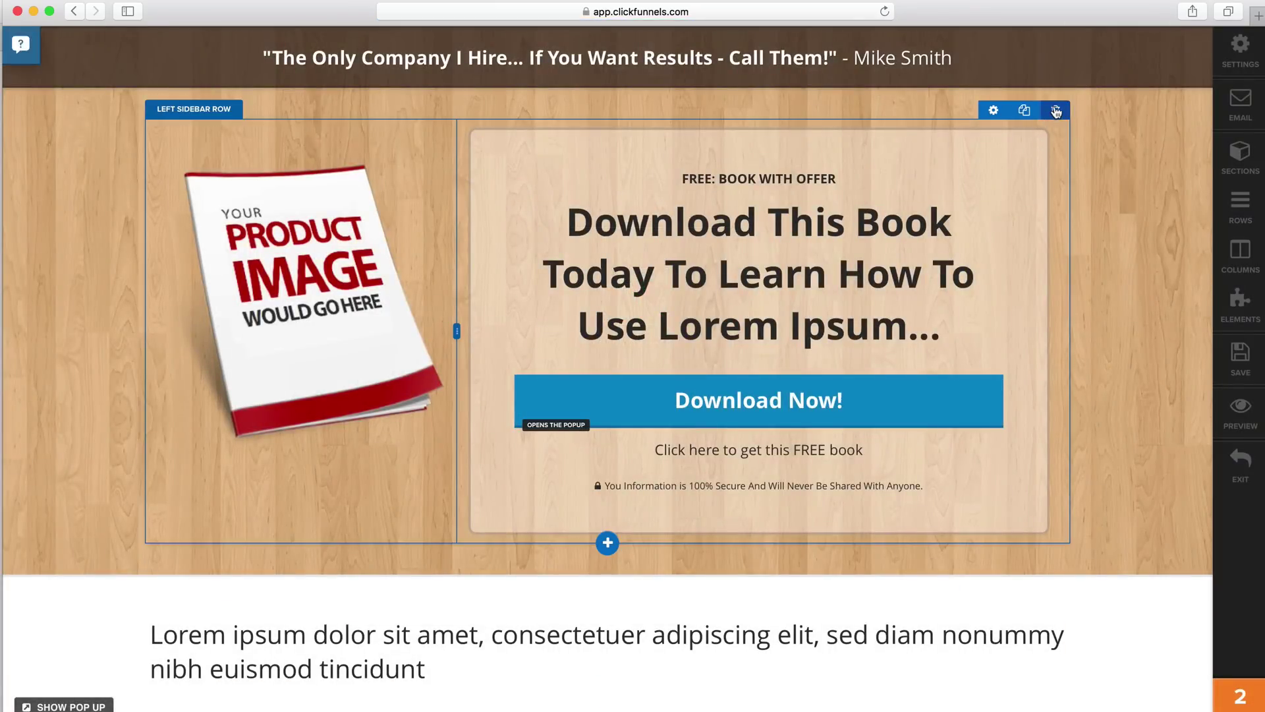
pyautogui.click(1053, 114)
pyautogui.click(843, 222)
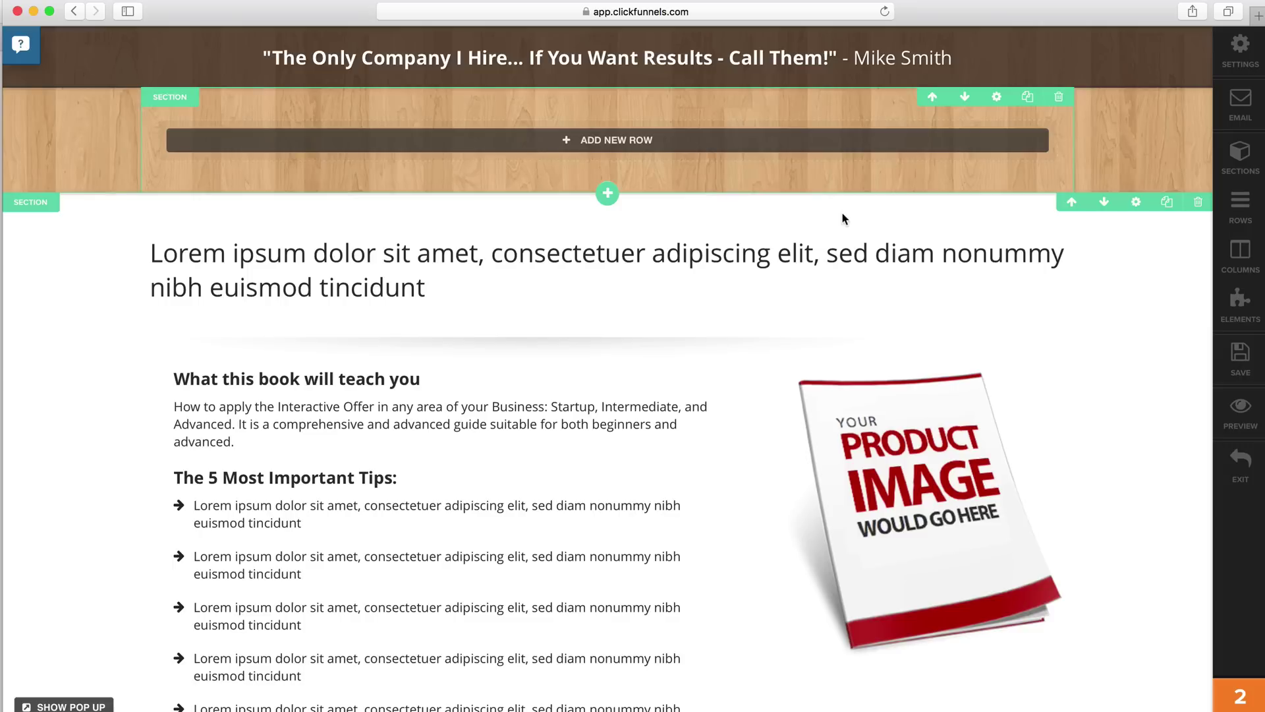
# Add a 1 column block row to the emptied section and insert a Custom JS / HTML element in it.
pyautogui.click(628, 133)
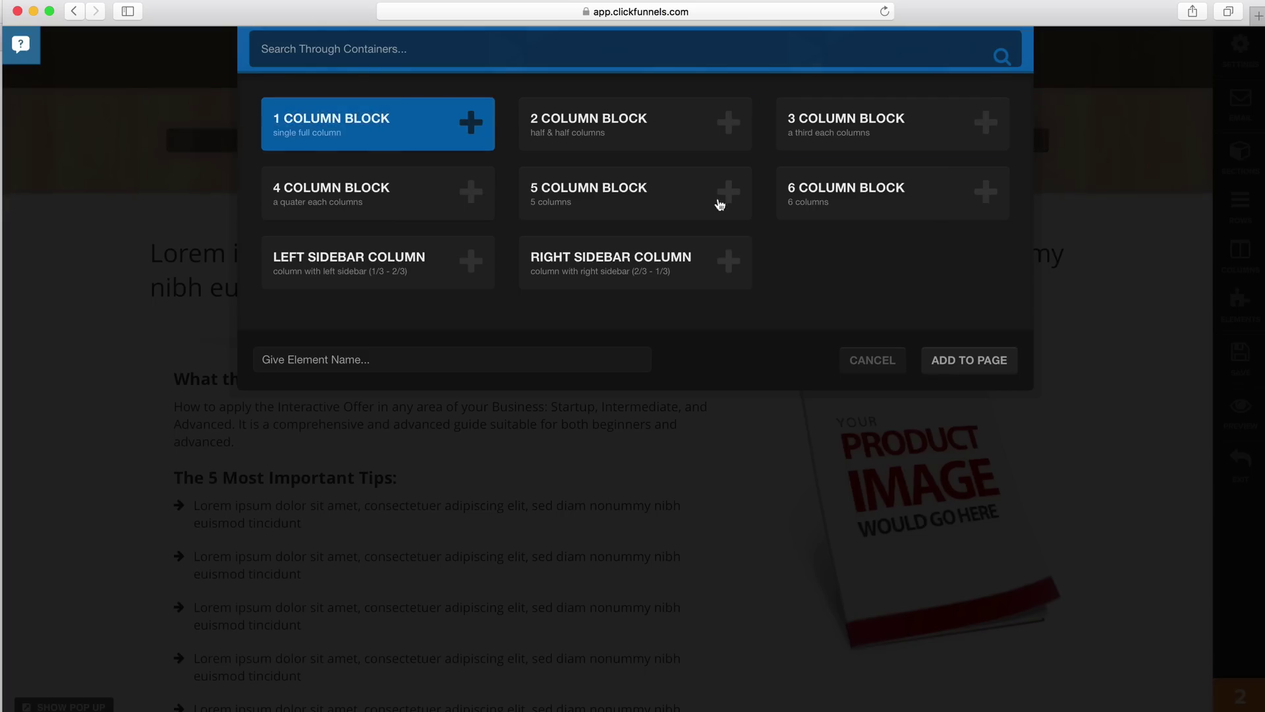
pyautogui.click(974, 361)
pyautogui.click(656, 150)
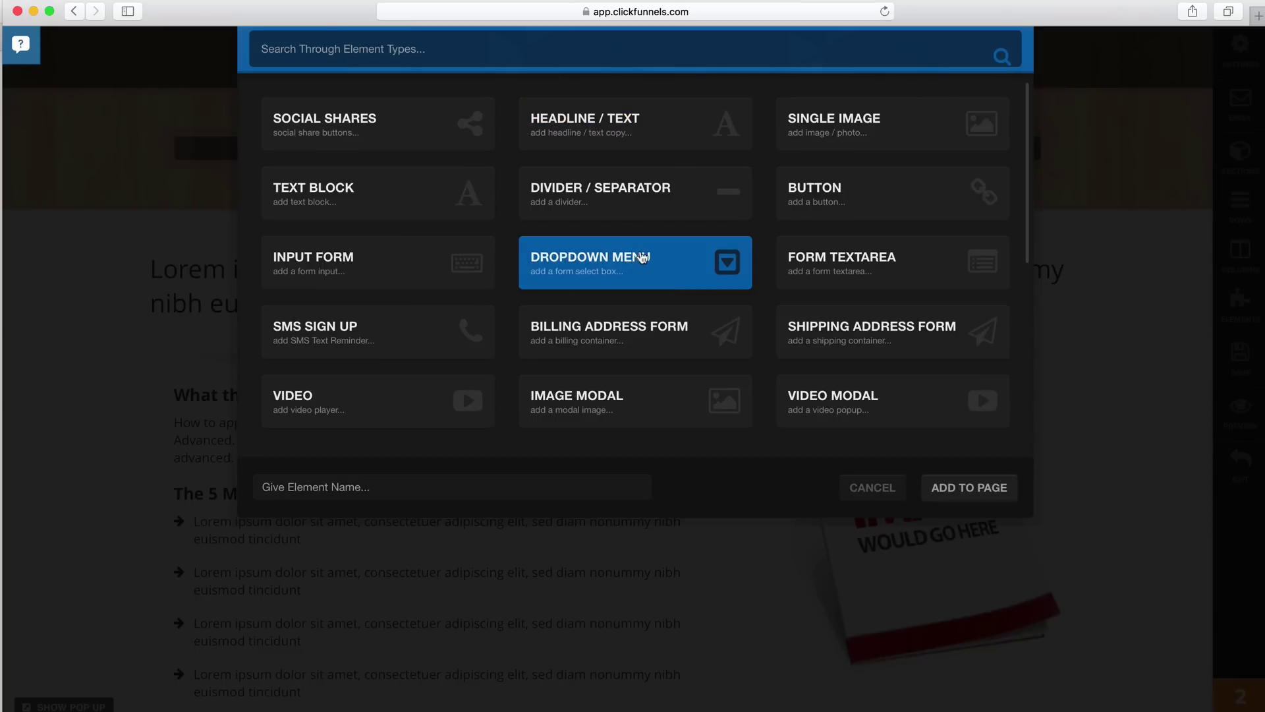
pyautogui.scroll(-5, 659, 258)
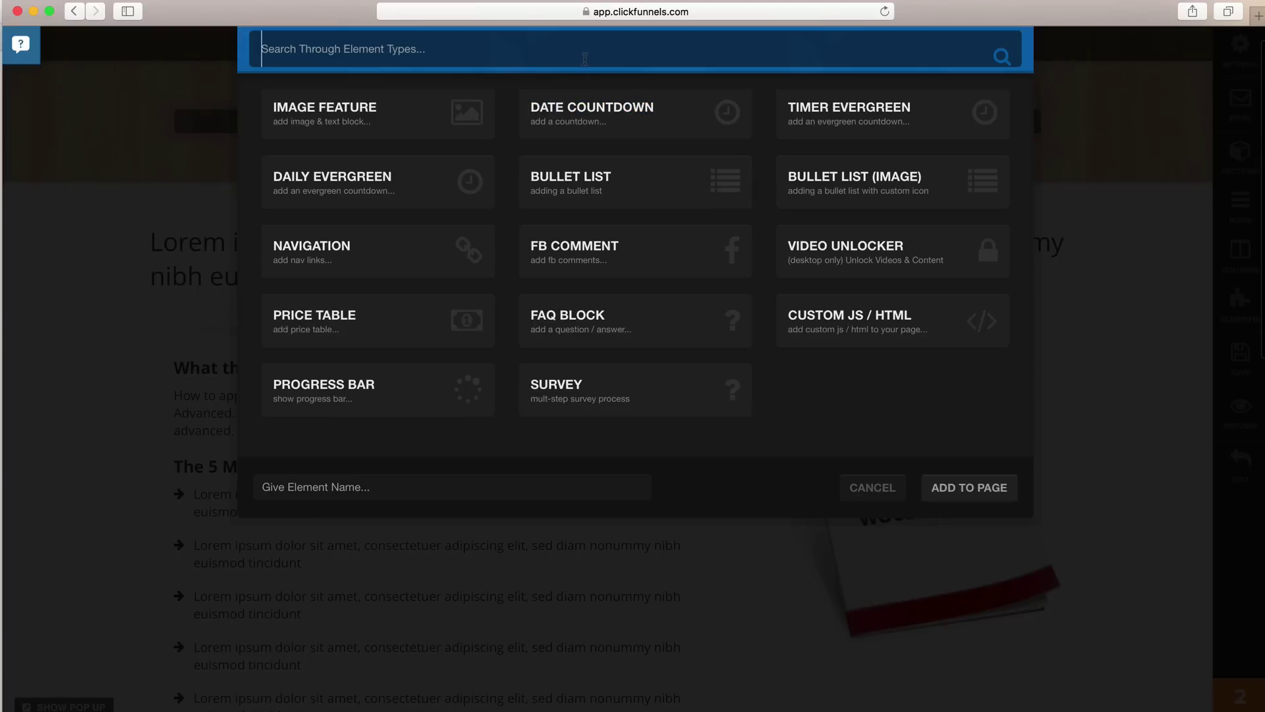
pyautogui.write('html')
pyautogui.click(479, 125)
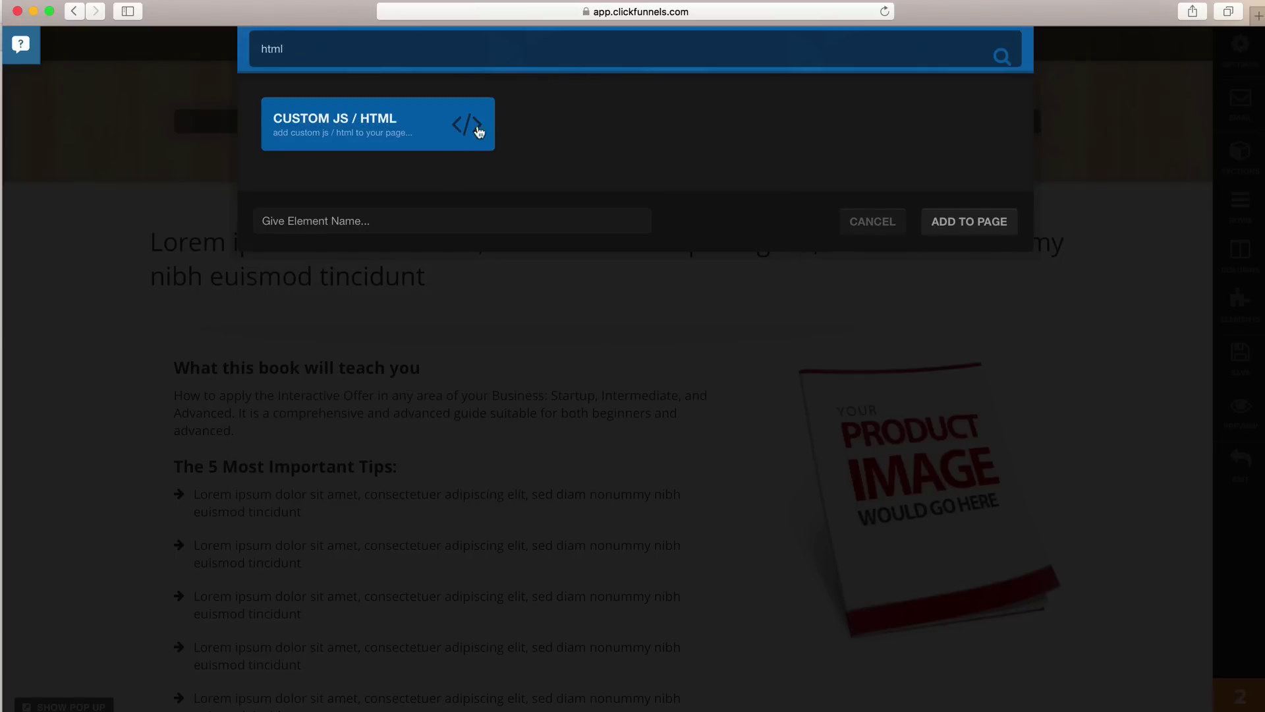
pyautogui.click(1015, 230)
# Paste the copied audit form embed code with its API key into the Custom JS / HTML element and save the page.
pyautogui.click(639, 131)
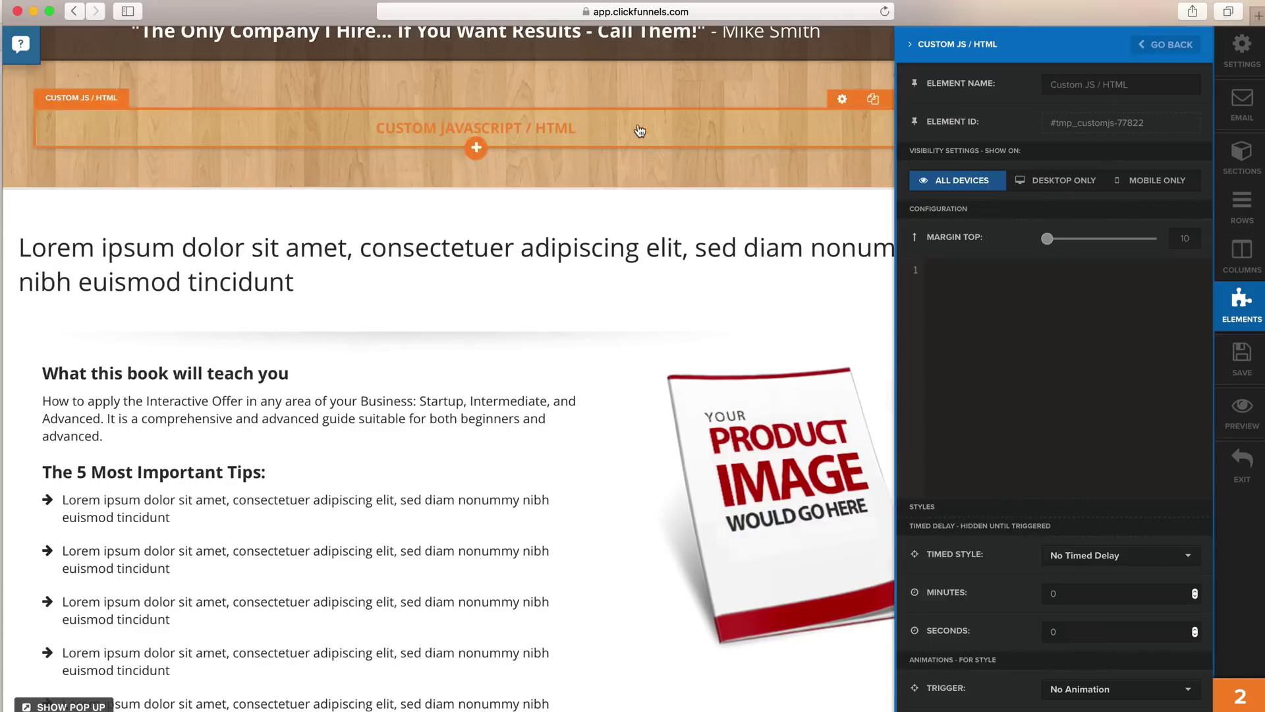
pyautogui.click(1040, 319)
pyautogui.hotkey('ctrl', 'v')
pyautogui.click(656, 269)
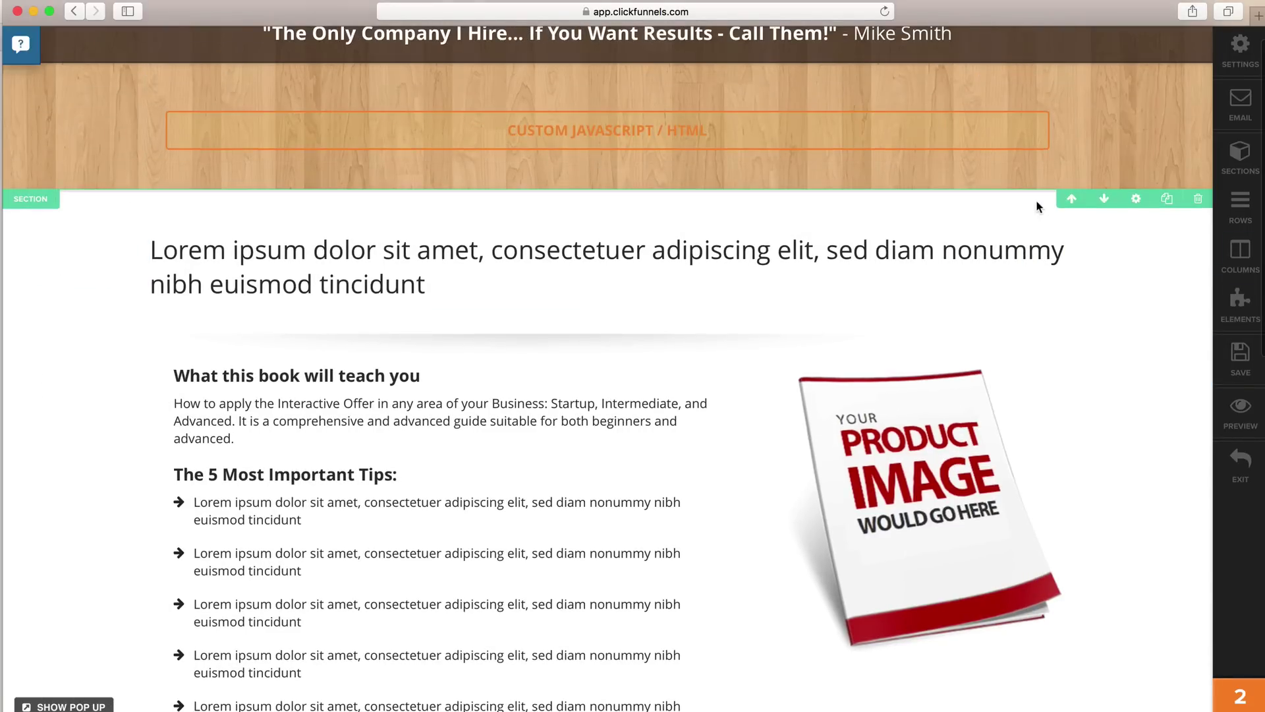
pyautogui.click(995, 139)
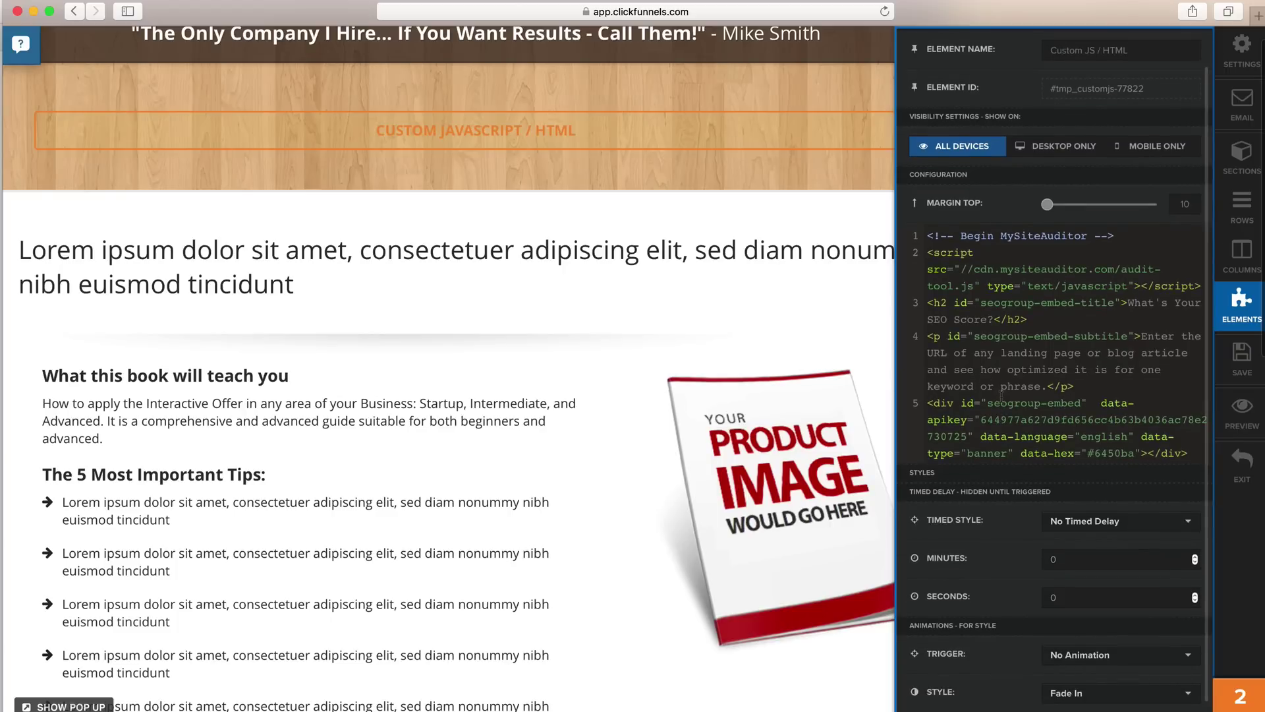
pyautogui.click(1243, 361)
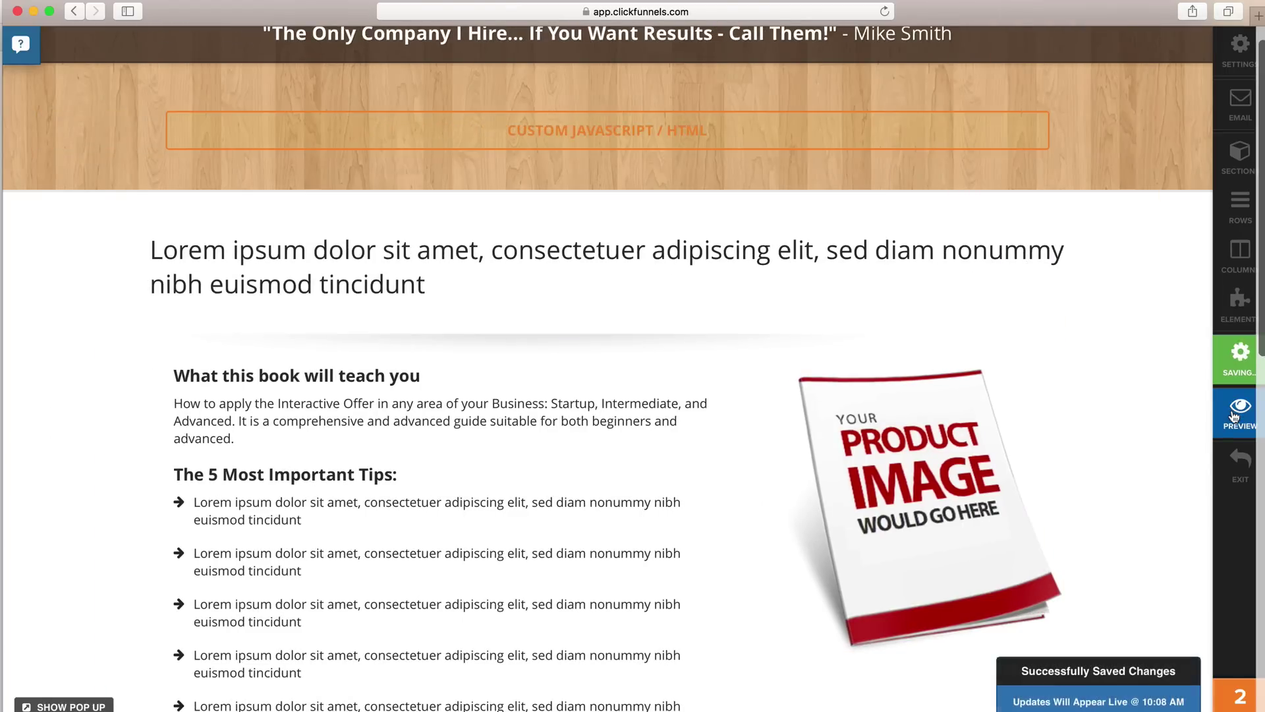
# Preview the landing page and examine its header quote, the embedded audit form's title and the content below it.
pyautogui.click(1239, 414)
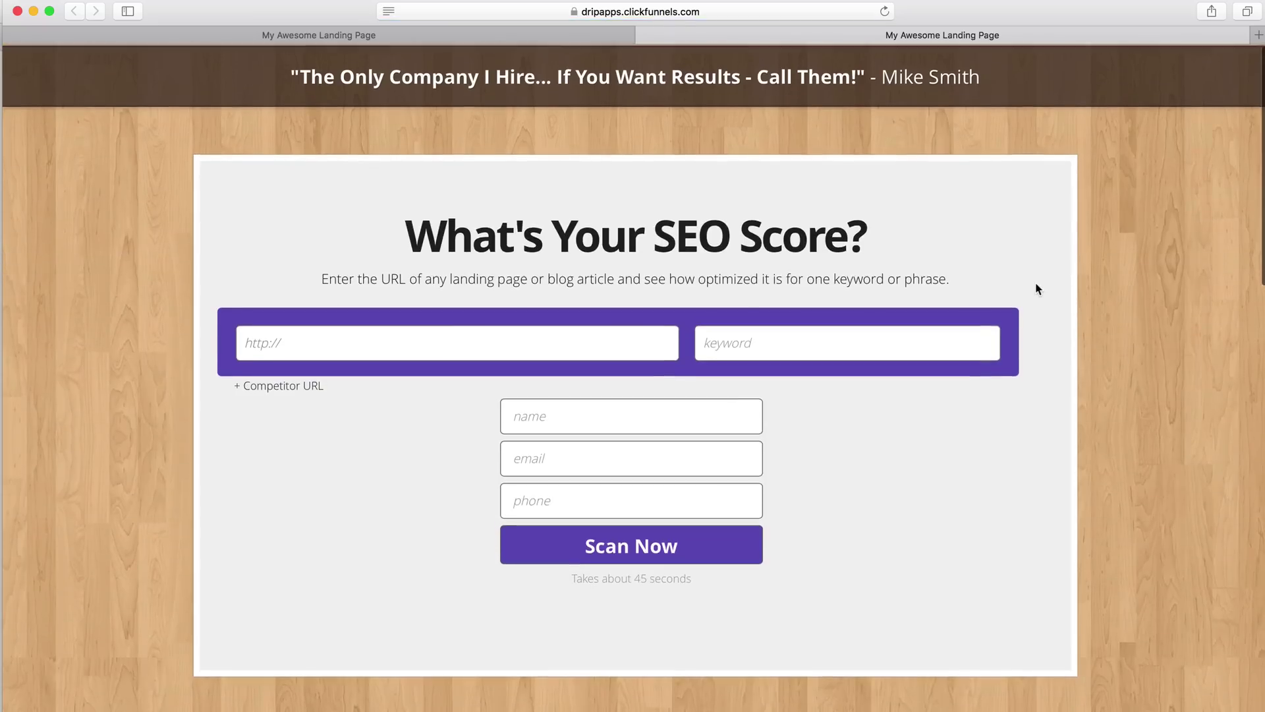
pyautogui.scroll(-1, 1038, 290)
pyautogui.scroll(-5, 1039, 286)
pyautogui.scroll(5, 1037, 278)
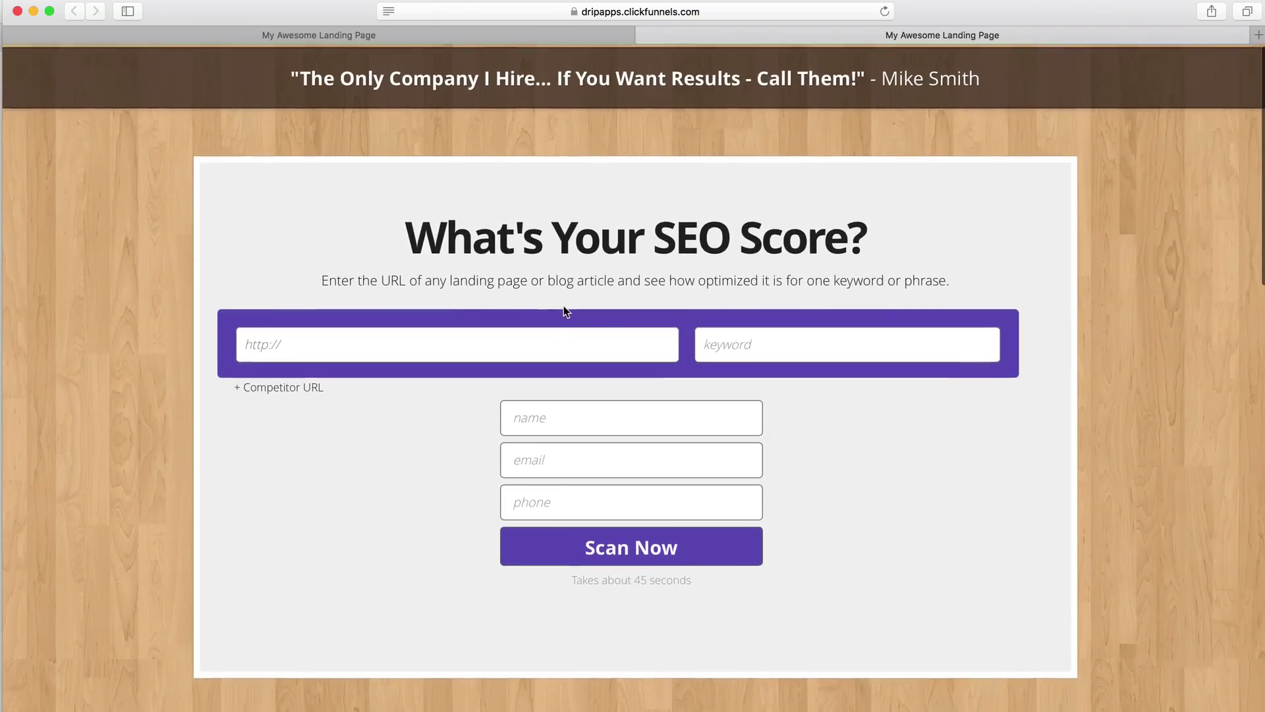
pyautogui.scroll(-5, 739, 274)
pyautogui.scroll(5, 739, 274)
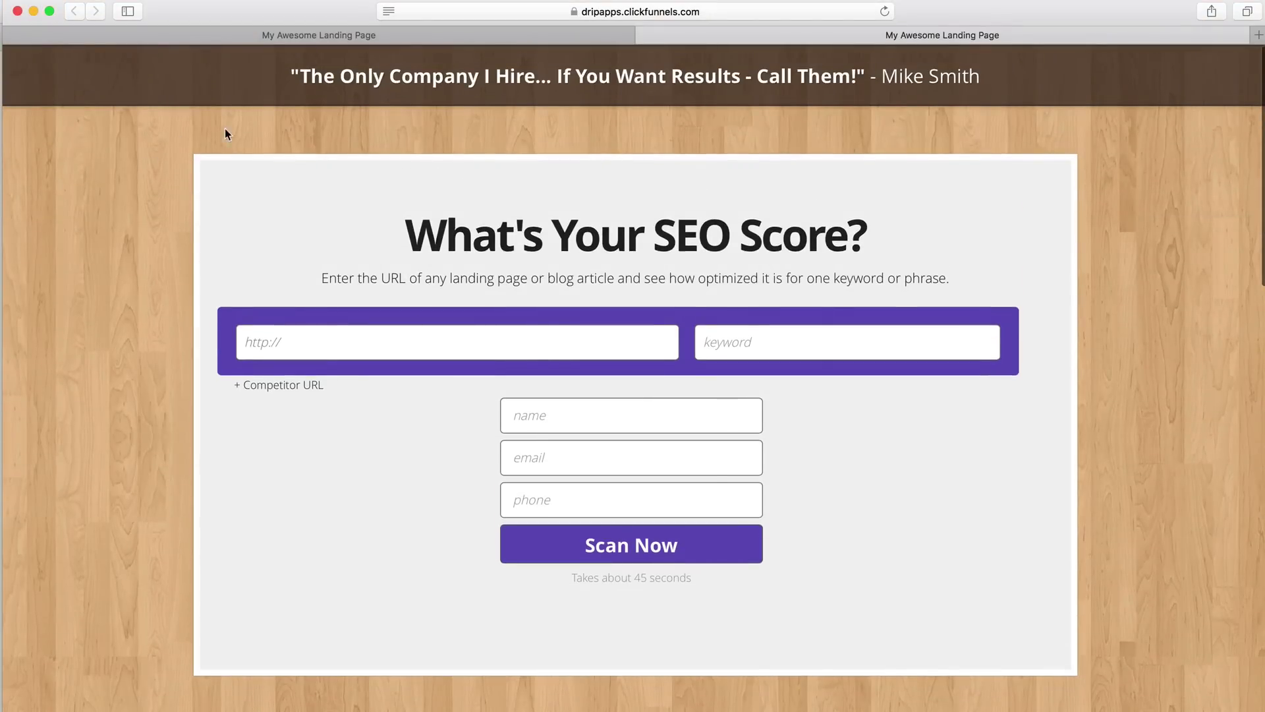
pyautogui.moveTo(282, 77); pyautogui.dragTo(999, 71)
pyautogui.click(940, 124)
pyautogui.scroll(-1, 684, 195)
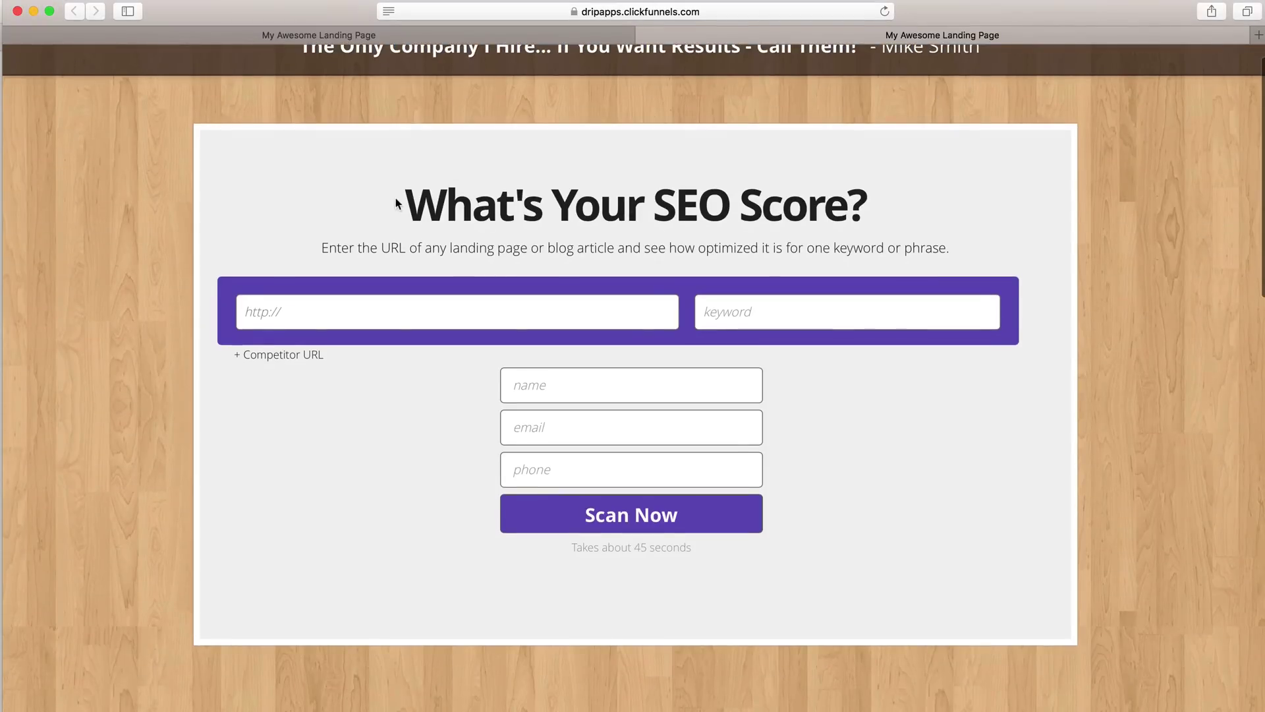
pyautogui.moveTo(398, 205); pyautogui.dragTo(829, 212)
pyautogui.scroll(-4, 694, 222)
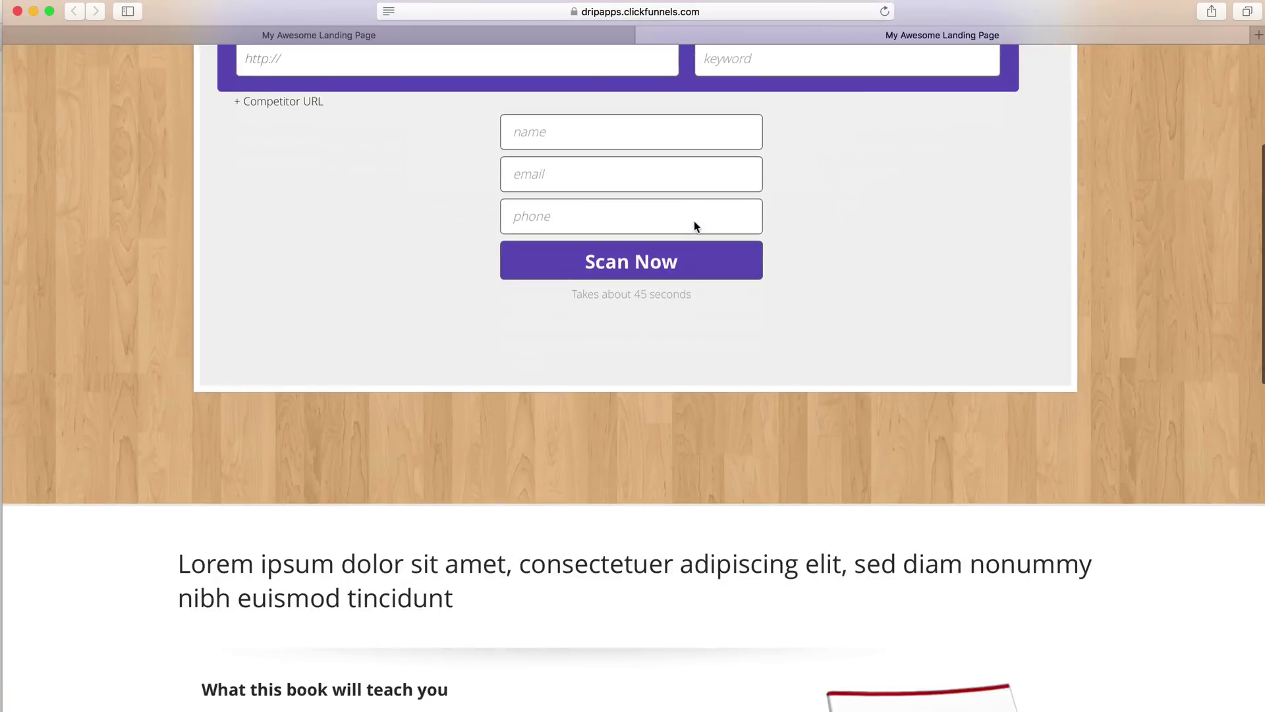
pyautogui.scroll(2, 694, 223)
pyautogui.scroll(2, 622, 217)
pyautogui.scroll(1, 622, 216)
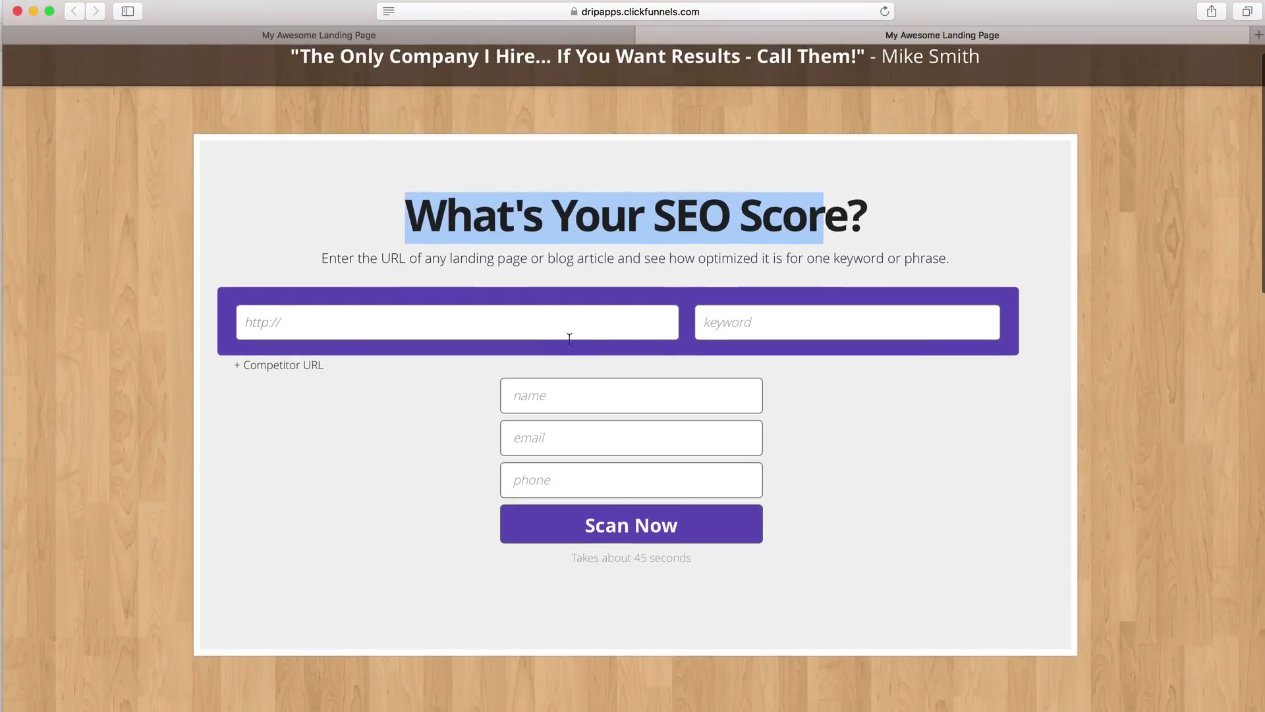
# Check the form's URL and keyword fields, and show and hide the optional competitor URL field.
pyautogui.click(545, 325)
pyautogui.click(734, 319)
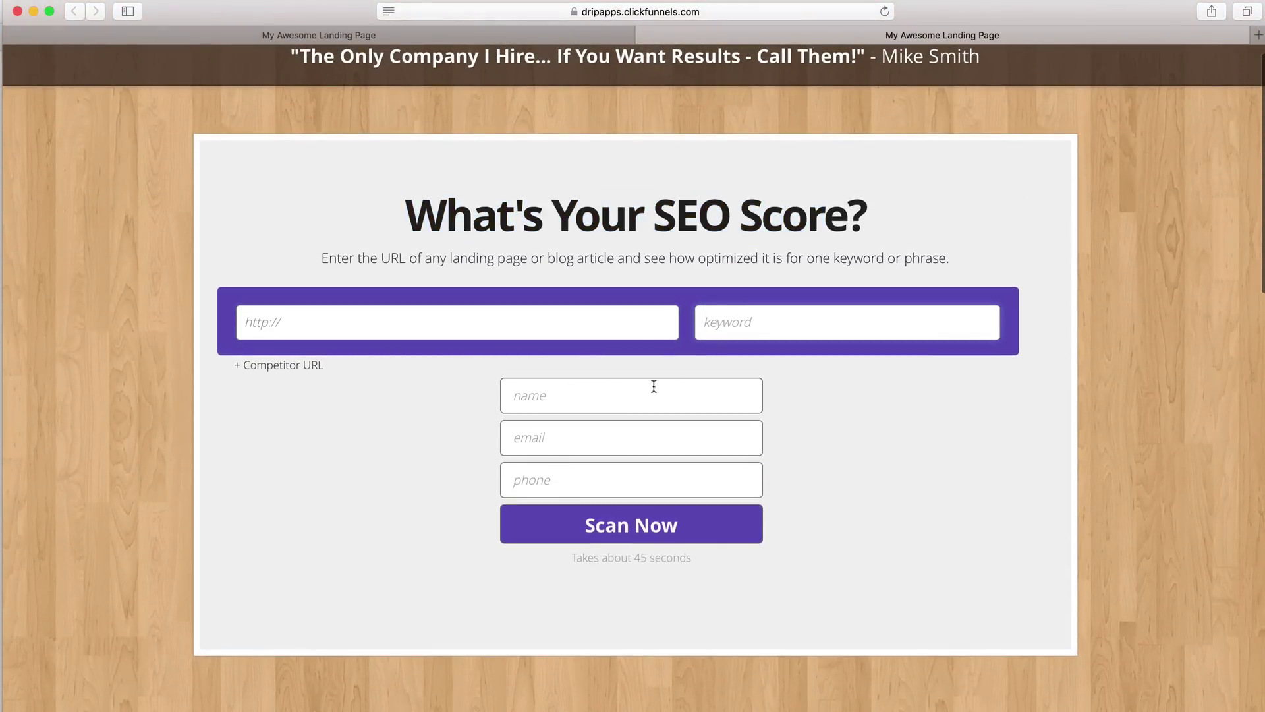
pyautogui.click(281, 368)
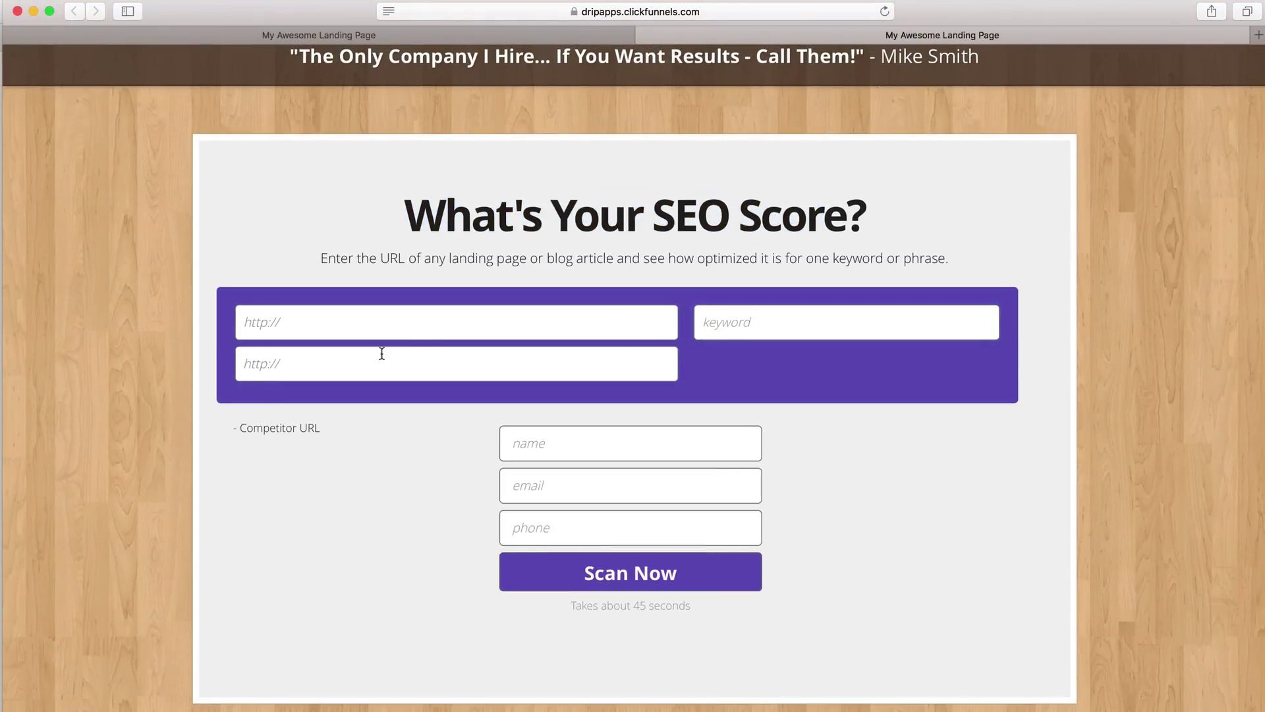
pyautogui.click(271, 428)
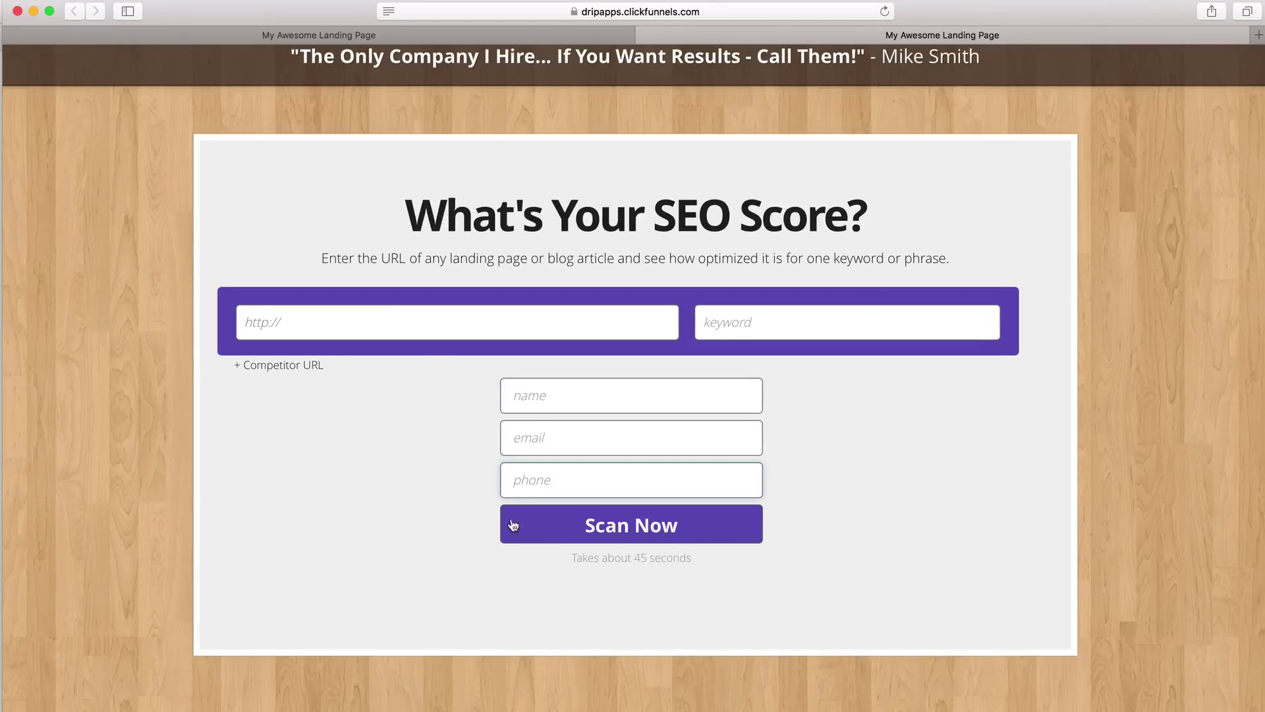
# Look over the full previewed landing page, from the audit form down to the author and testimonial sections, and its web address.
pyautogui.scroll(-6, 446, 481)
pyautogui.scroll(-7, 445, 482)
pyautogui.scroll(14, 446, 477)
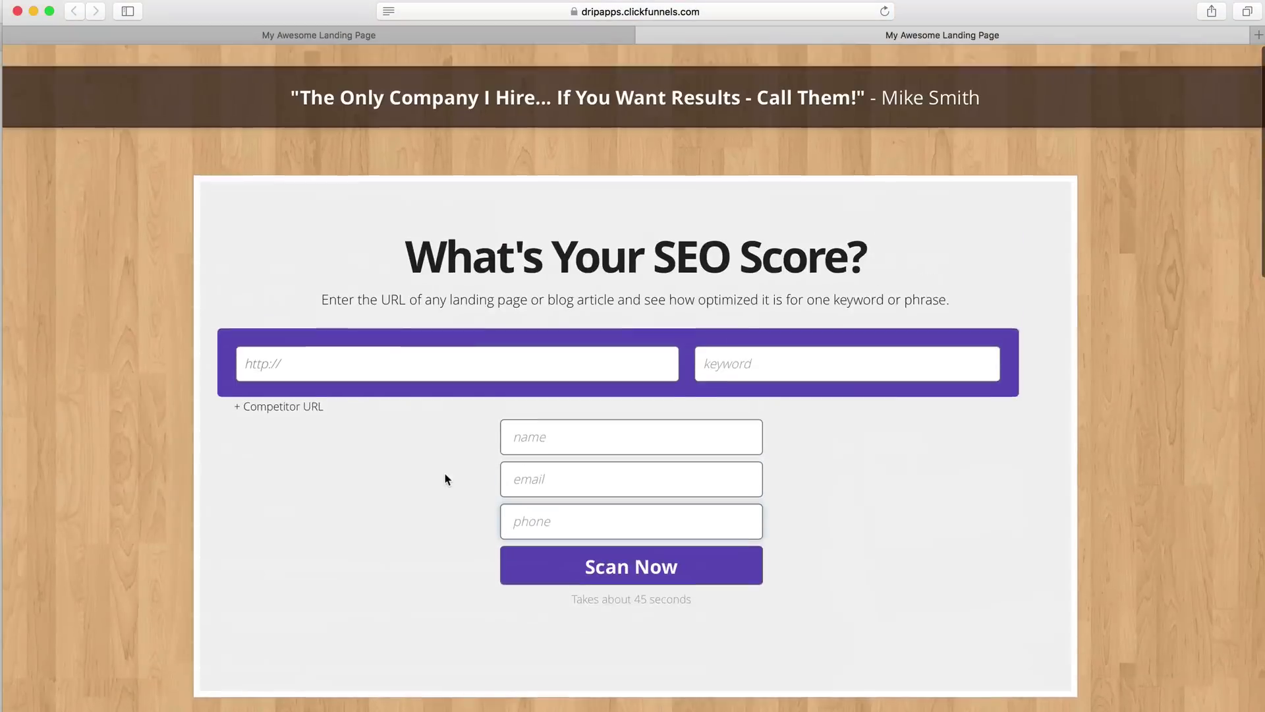
pyautogui.scroll(-10, 445, 473)
pyautogui.scroll(-4, 445, 478)
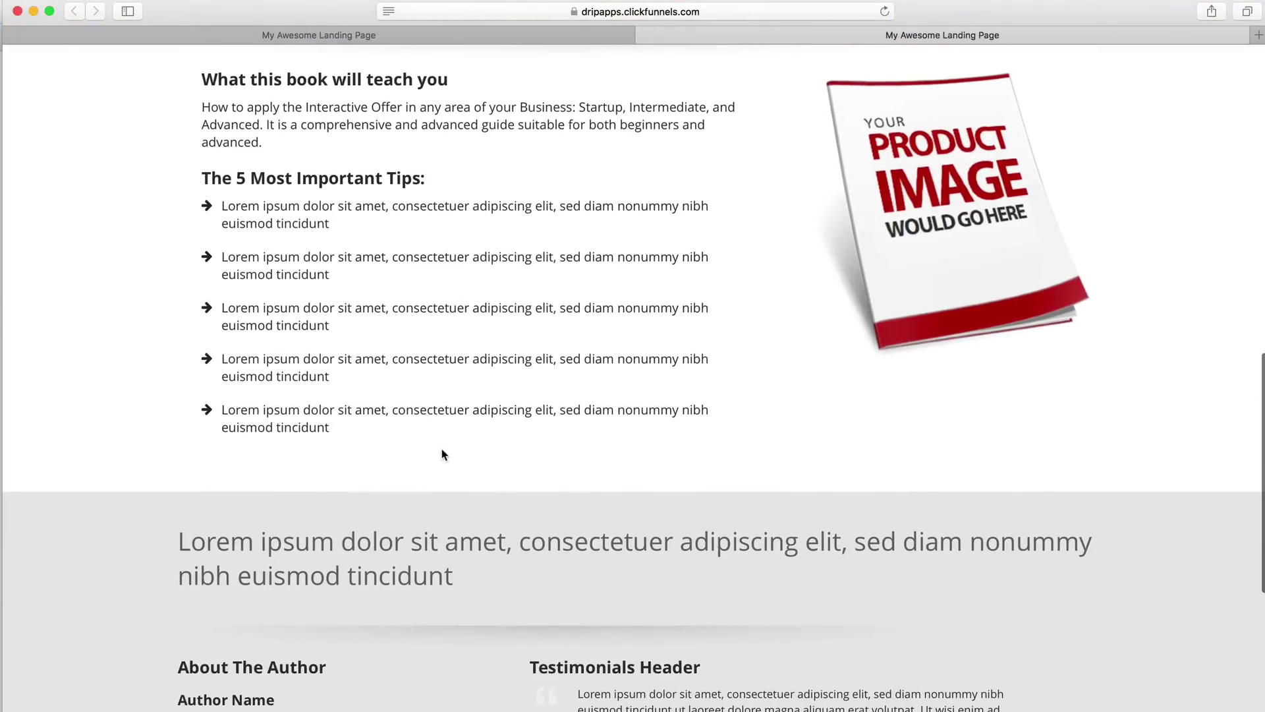
pyautogui.scroll(10, 444, 453)
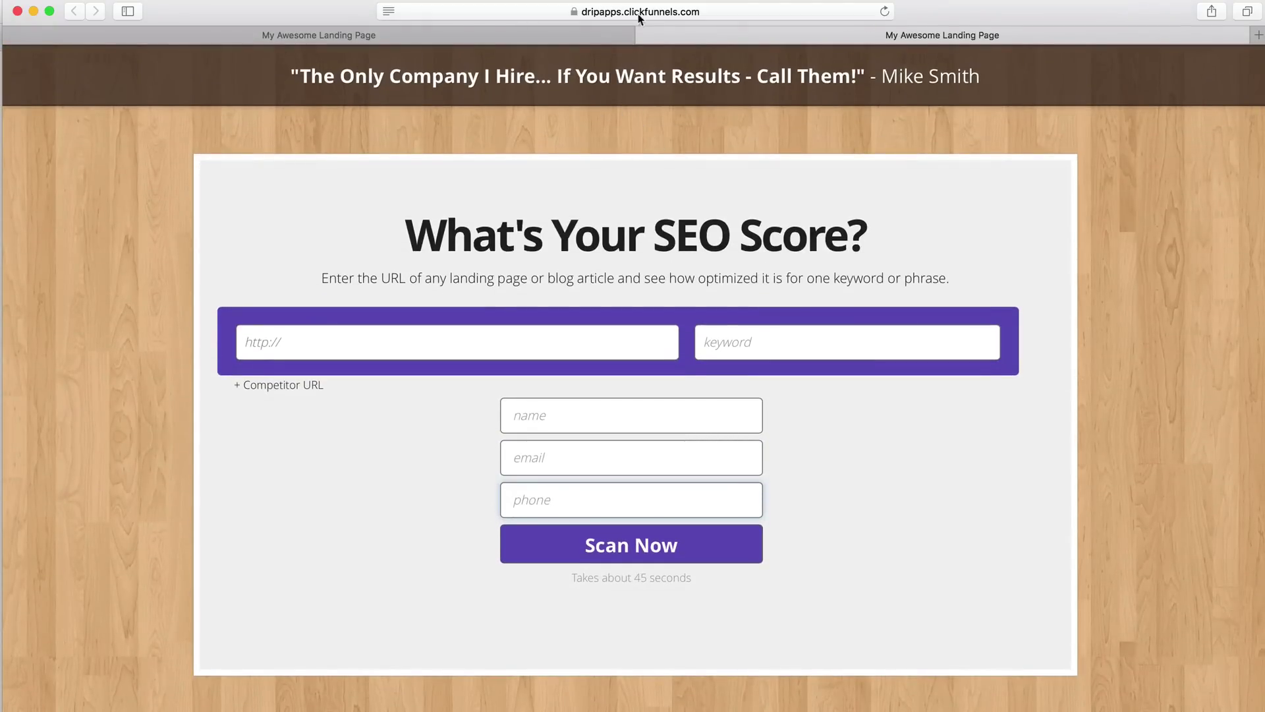
pyautogui.click(672, 15)
pyautogui.press('Escape')
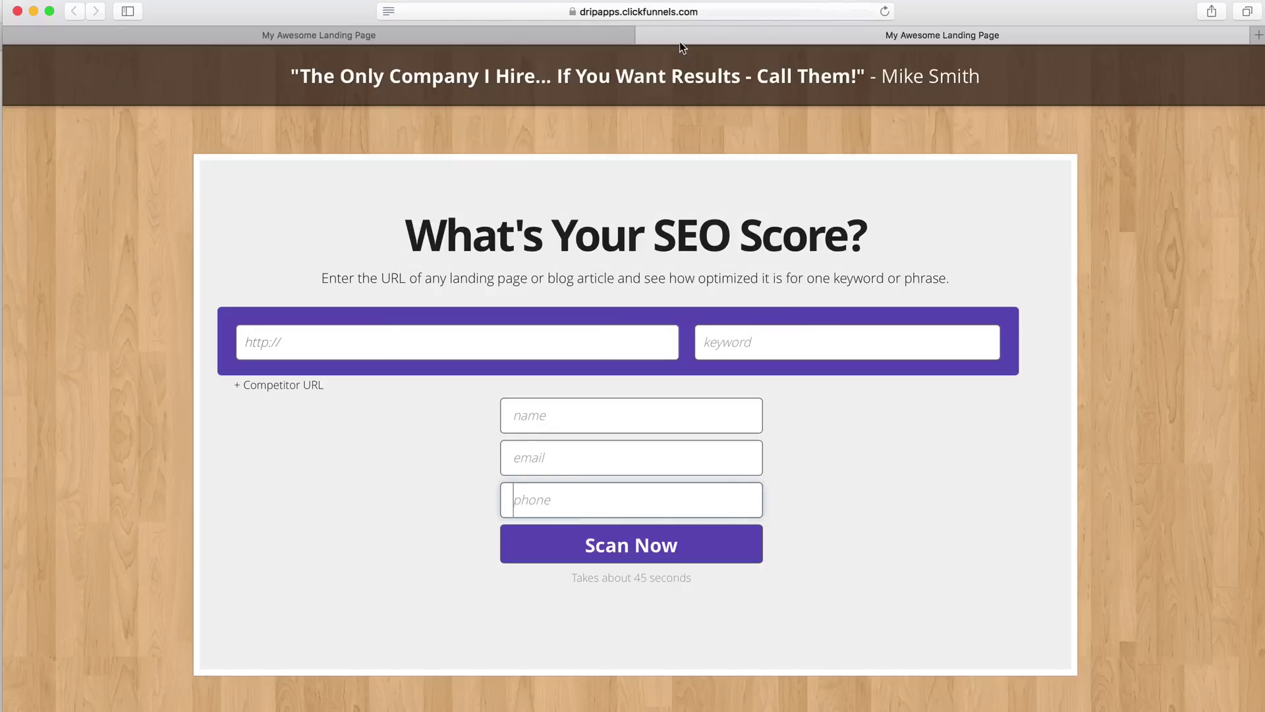
# Return from the preview, exit the page editor, and browse the templates for the funnel's Thank You step.
pyautogui.click(643, 35)
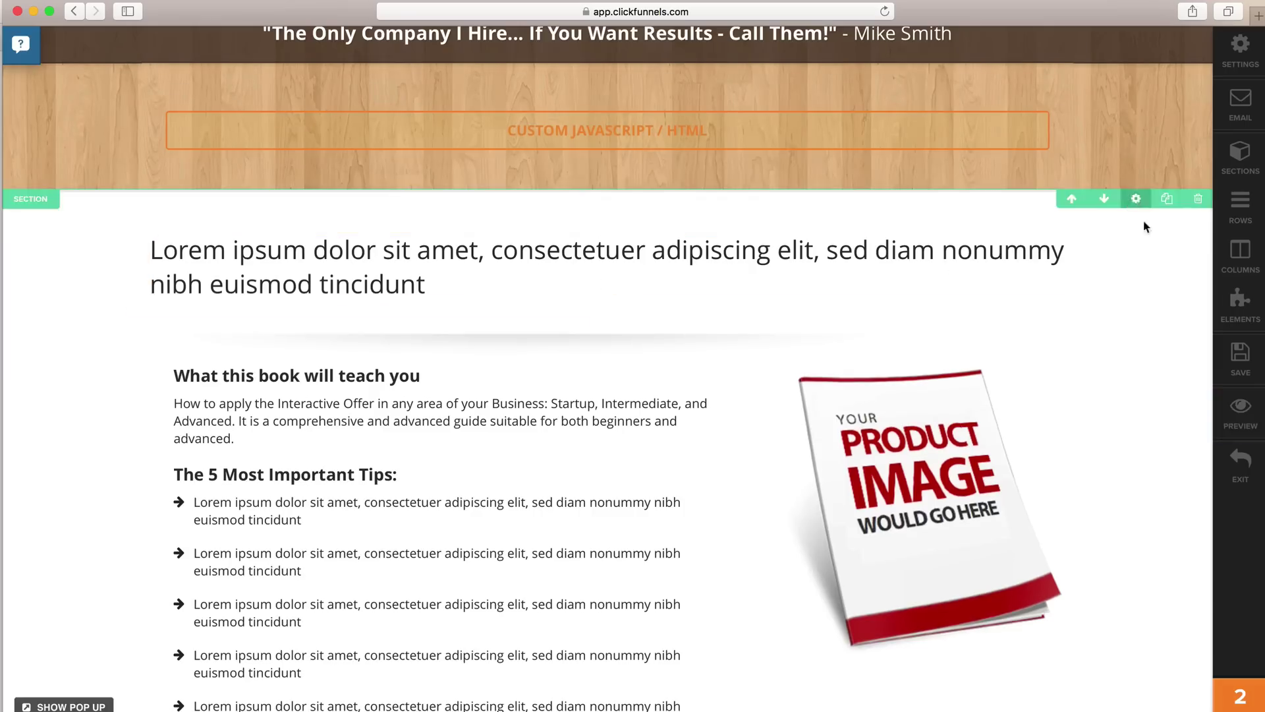
pyautogui.click(1239, 465)
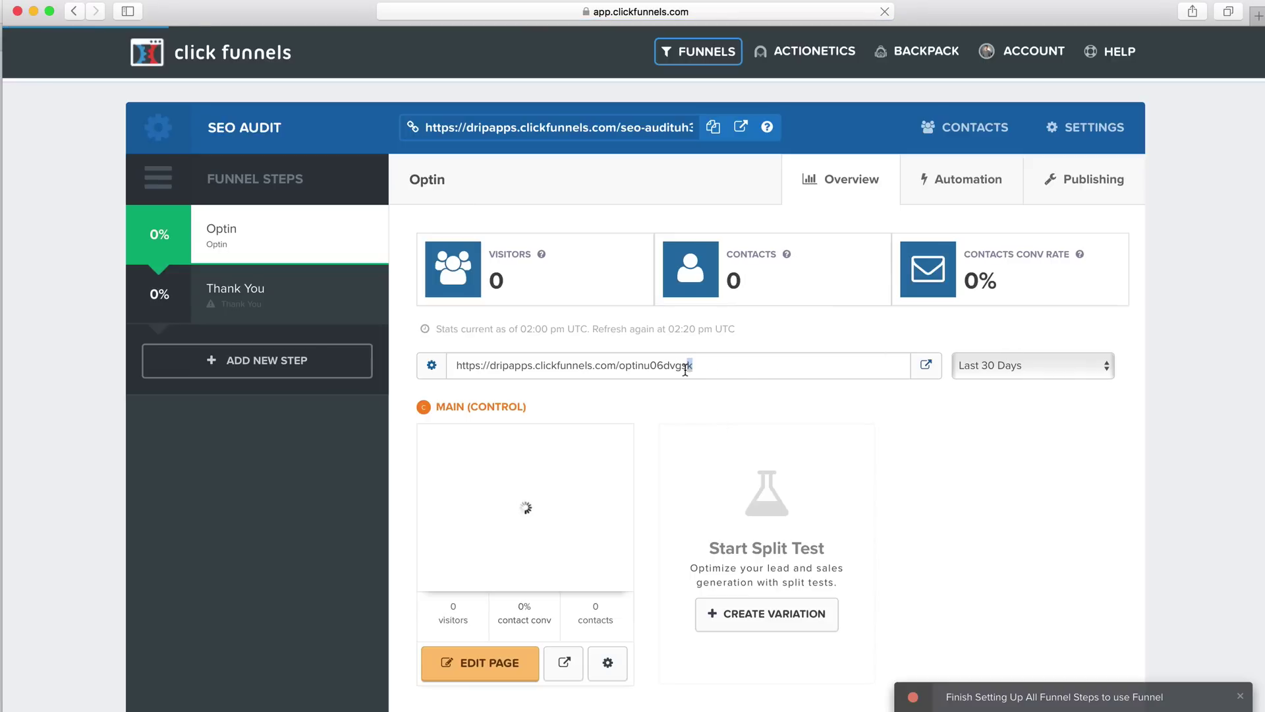
pyautogui.click(255, 303)
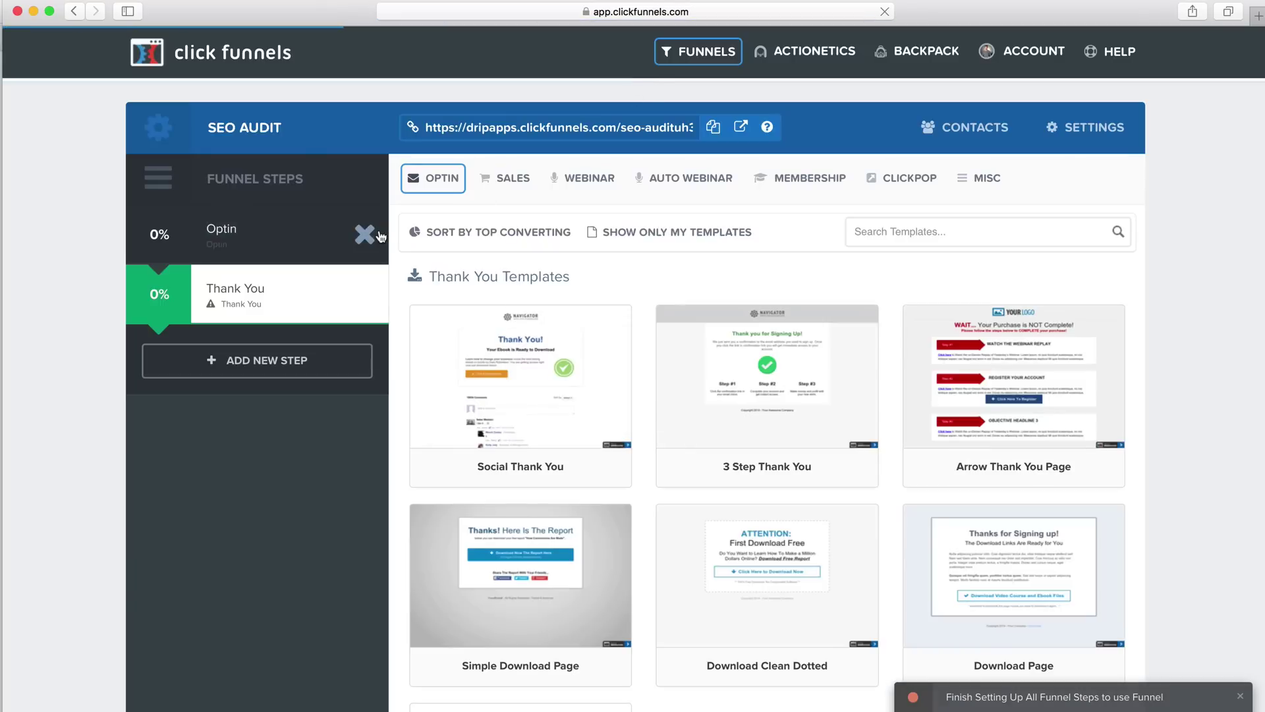
pyautogui.moveTo(741, 440)
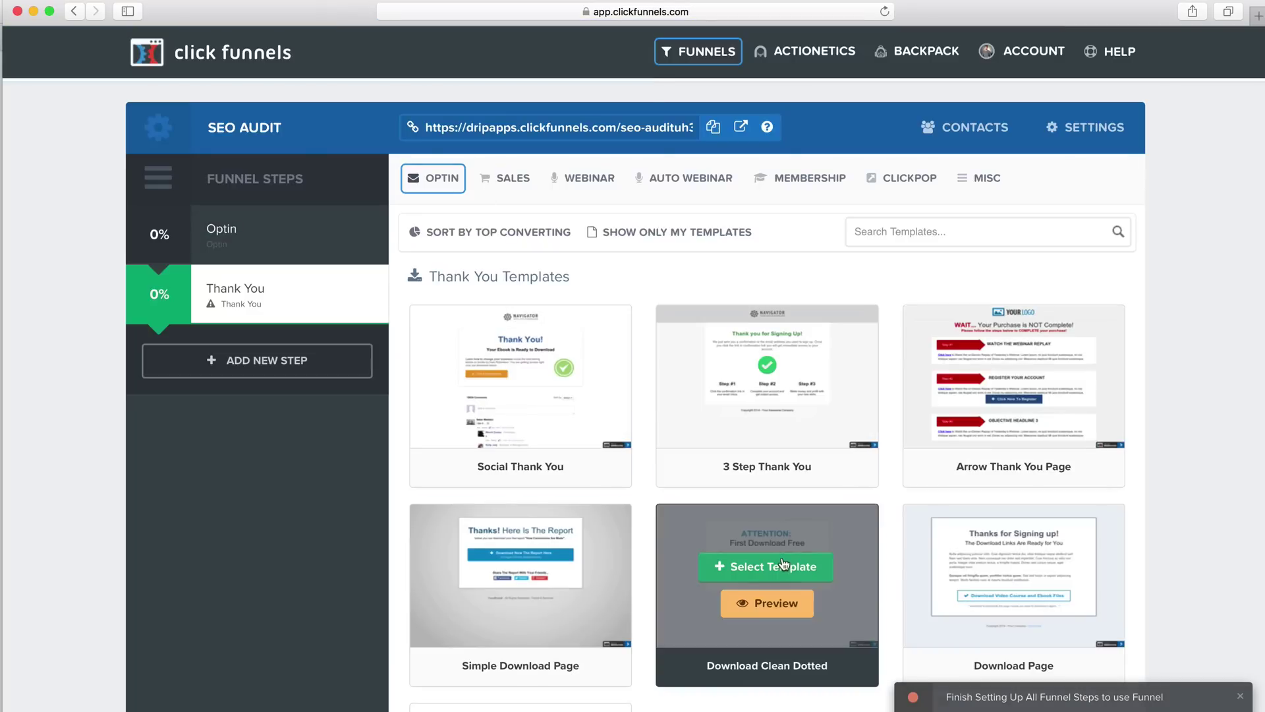
pyautogui.moveTo(557, 597)
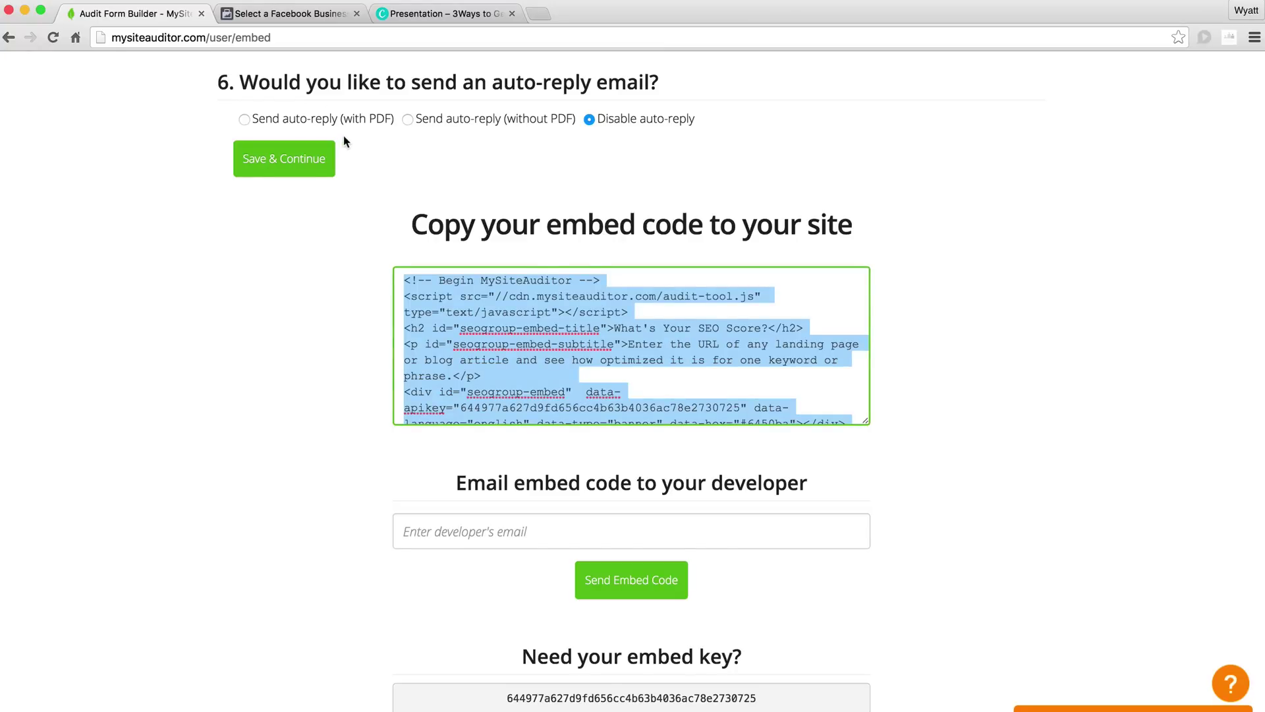
# Switch back to the MySiteAuditor form builder and review the post-audit message and auto-reply settings.
pyautogui.scroll(4, 343, 133)
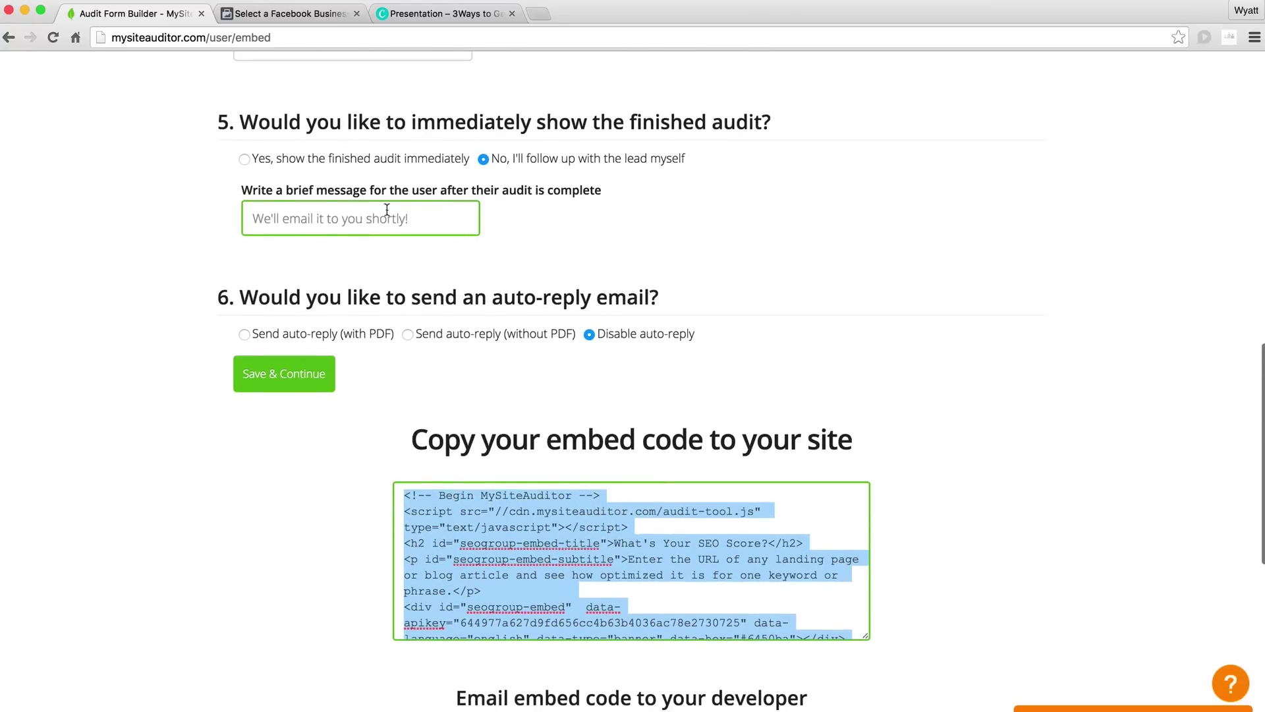
pyautogui.scroll(3, 422, 198)
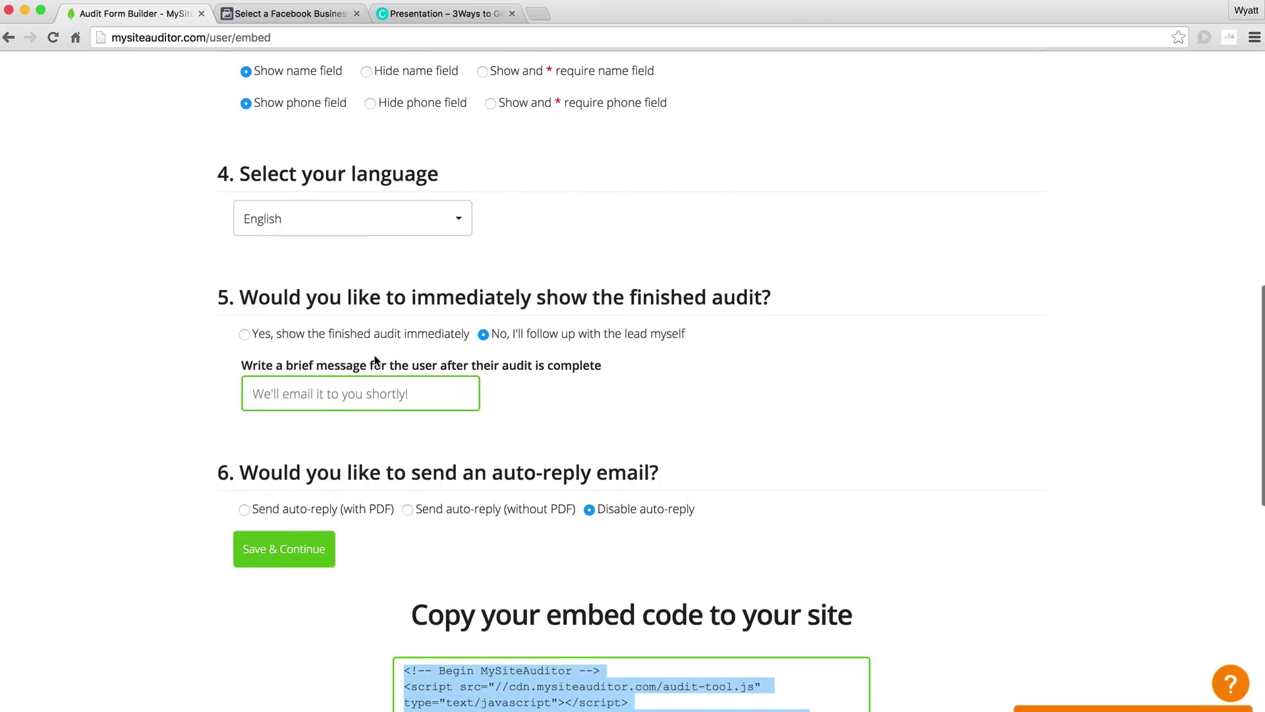
# Switch to Facebook Business Manager, choose the Demio business, and open its ad account in Ads Manager.
pyautogui.click(315, 20)
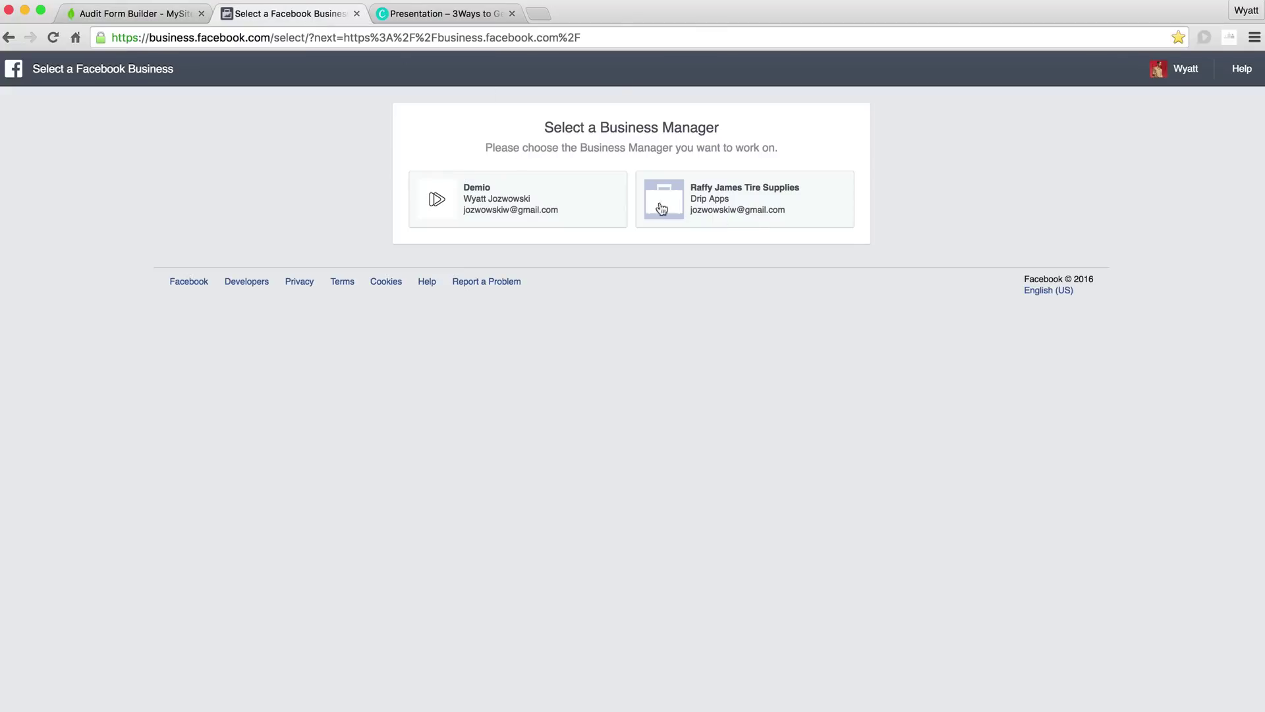
pyautogui.click(600, 206)
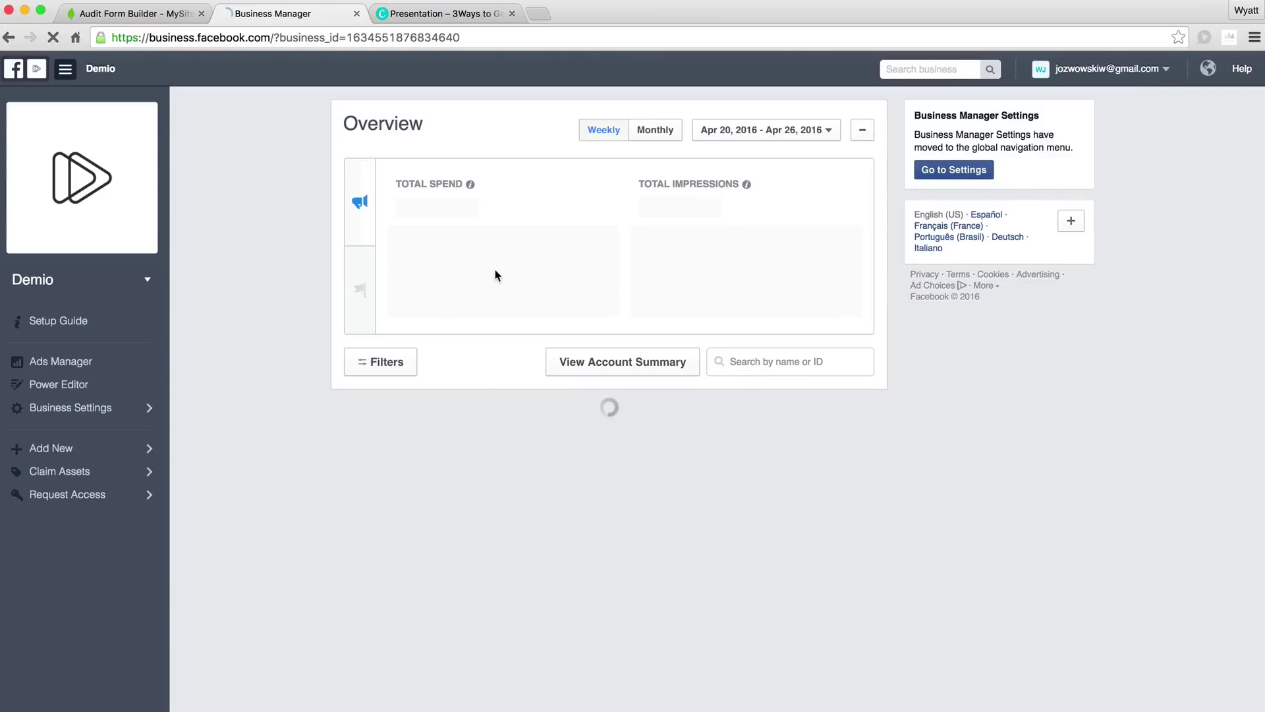
pyautogui.click(398, 466)
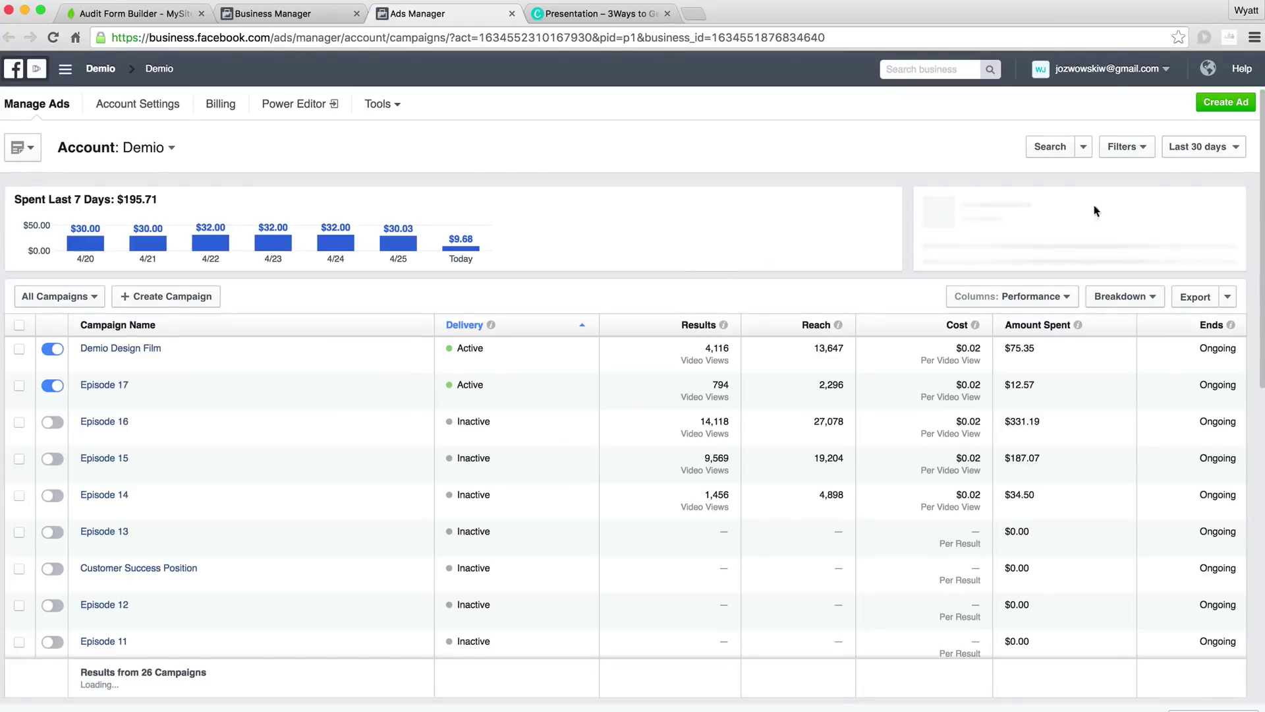
# Start a new ad in the Demio account with the Send people to your website objective.
pyautogui.click(1221, 102)
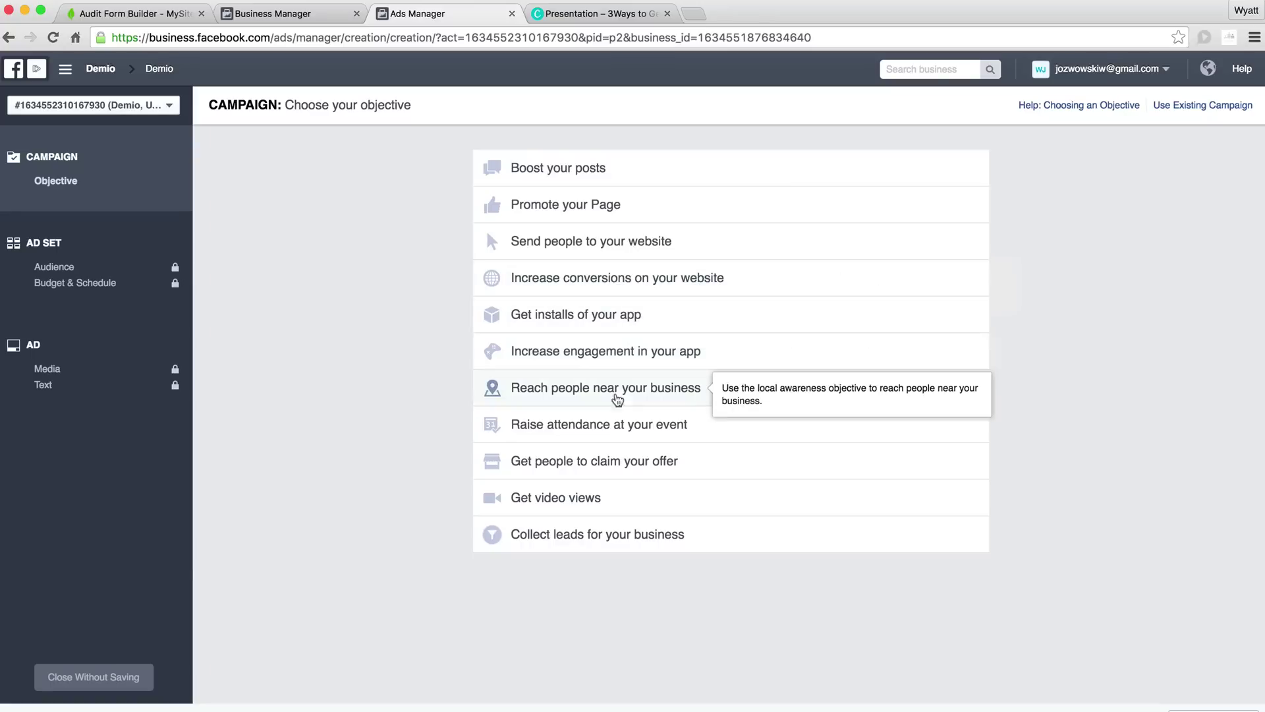
pyautogui.click(593, 245)
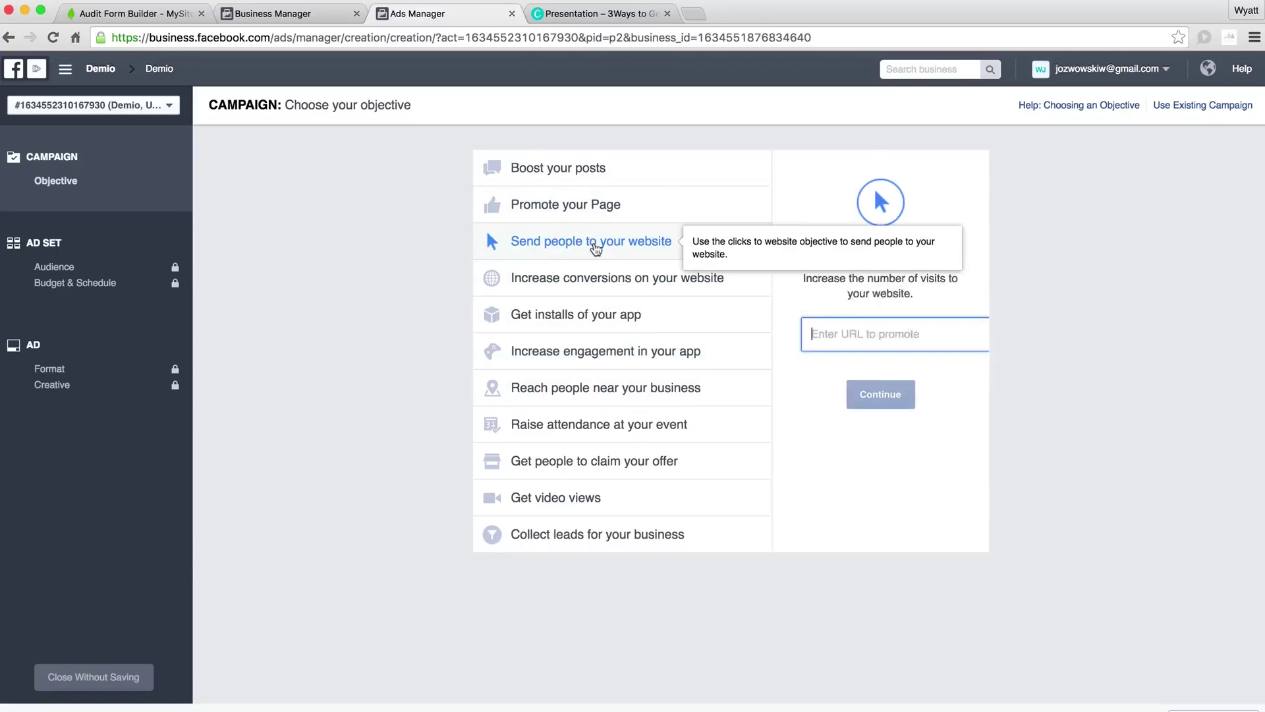
pyautogui.press('super+v')
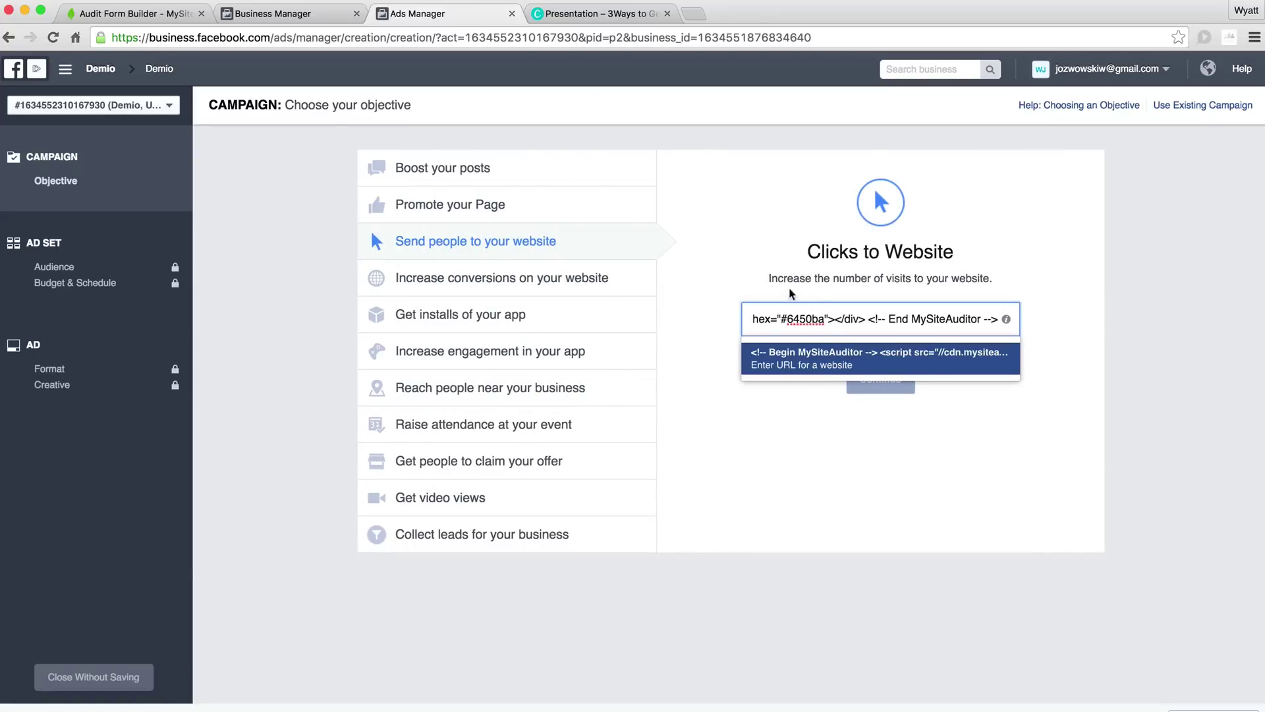
pyautogui.click(277, 13)
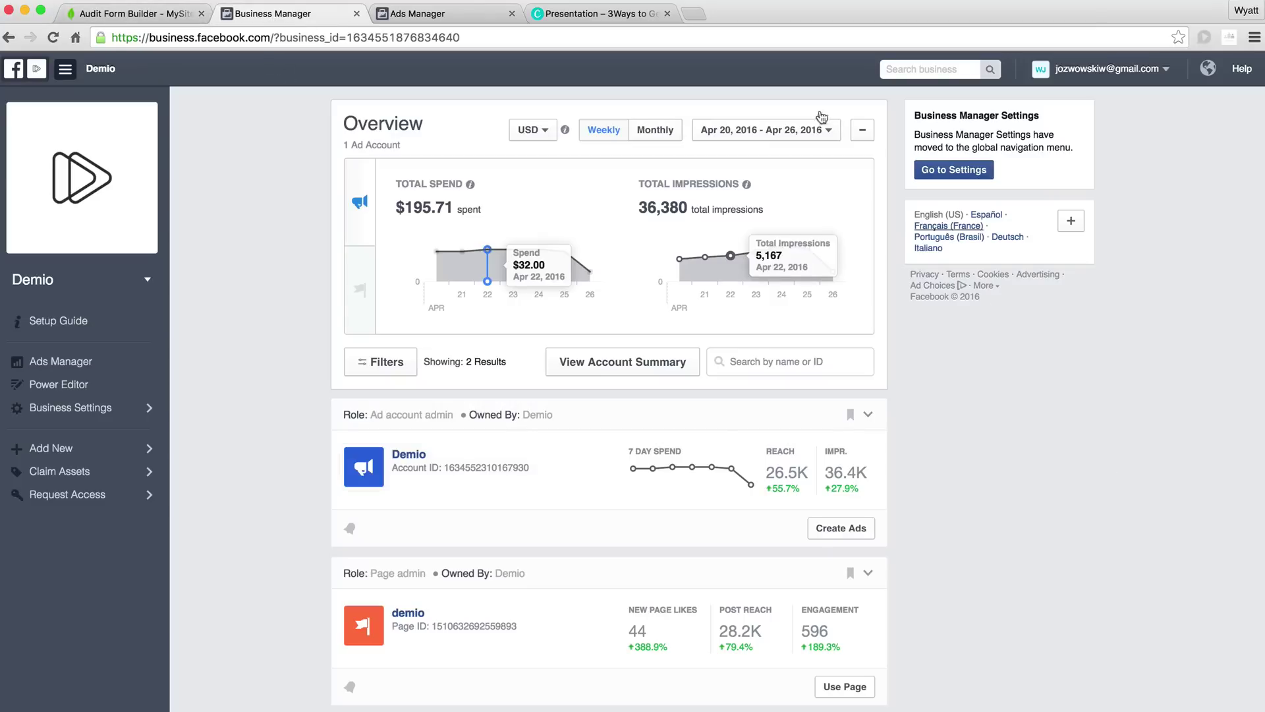
pyautogui.click(603, 13)
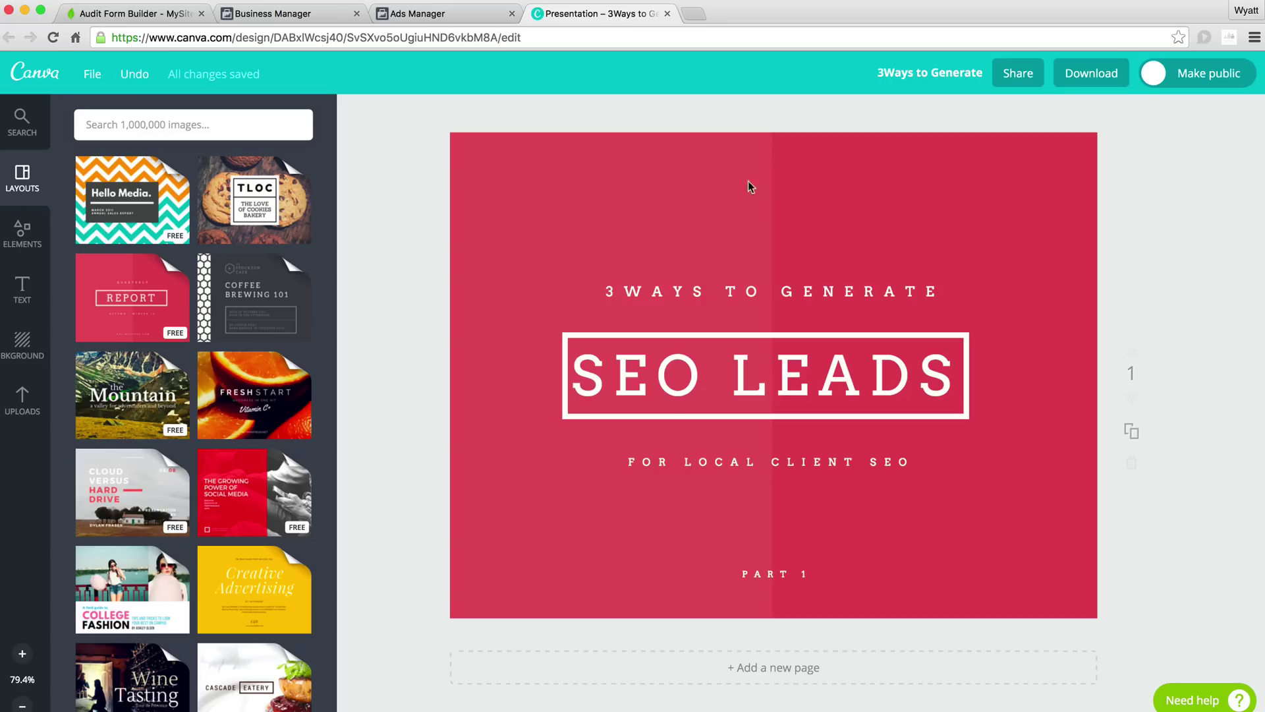
pyautogui.click(123, 10)
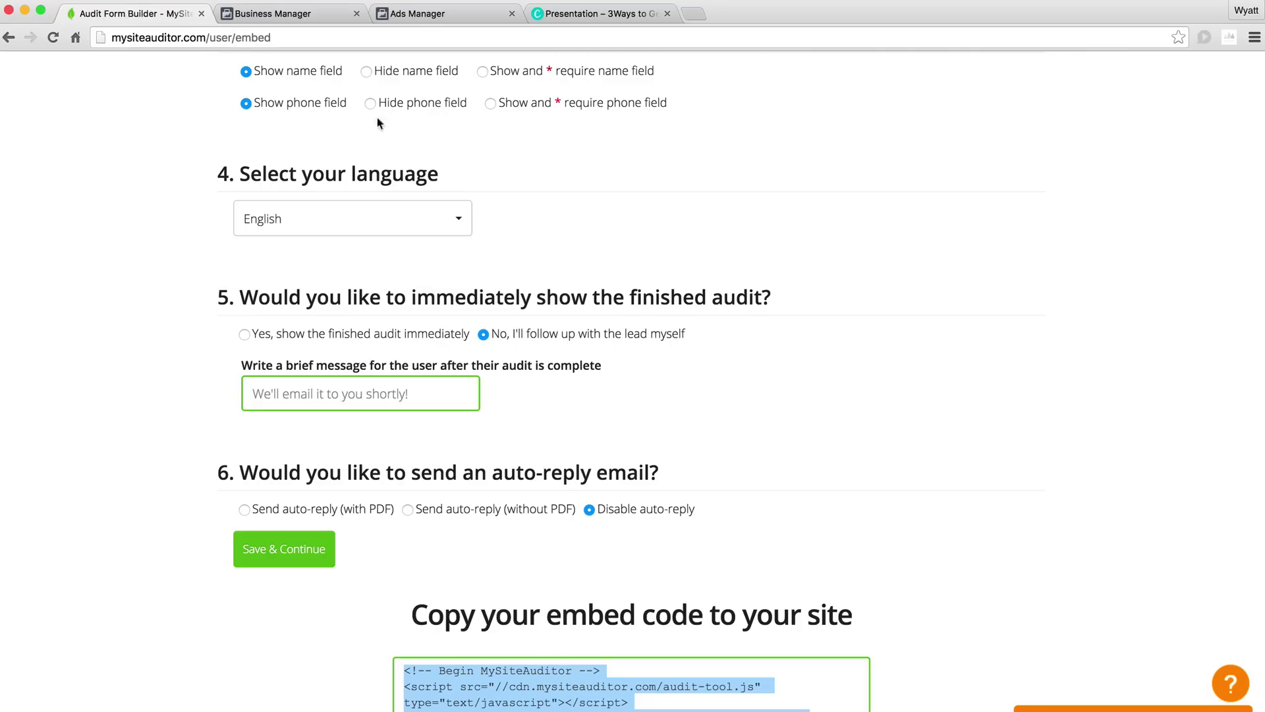
pyautogui.click(426, 9)
pyautogui.tripleClick(847, 313)
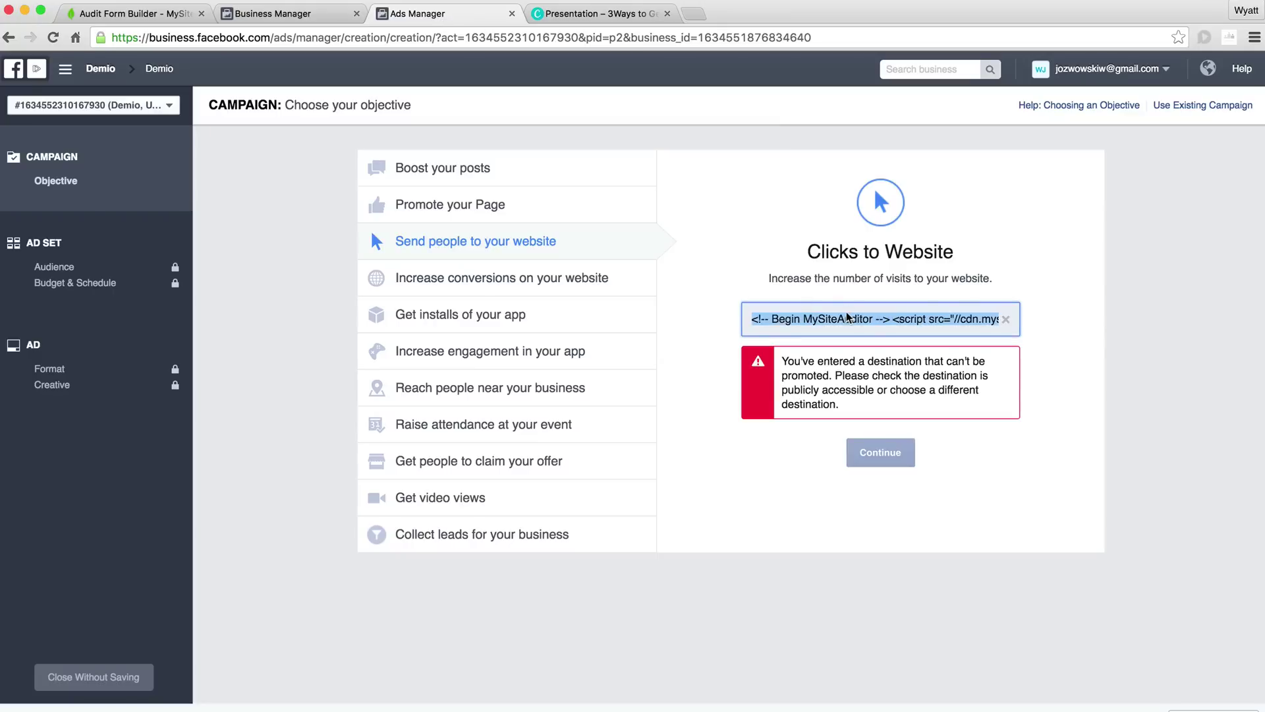
pyautogui.write('http:/')
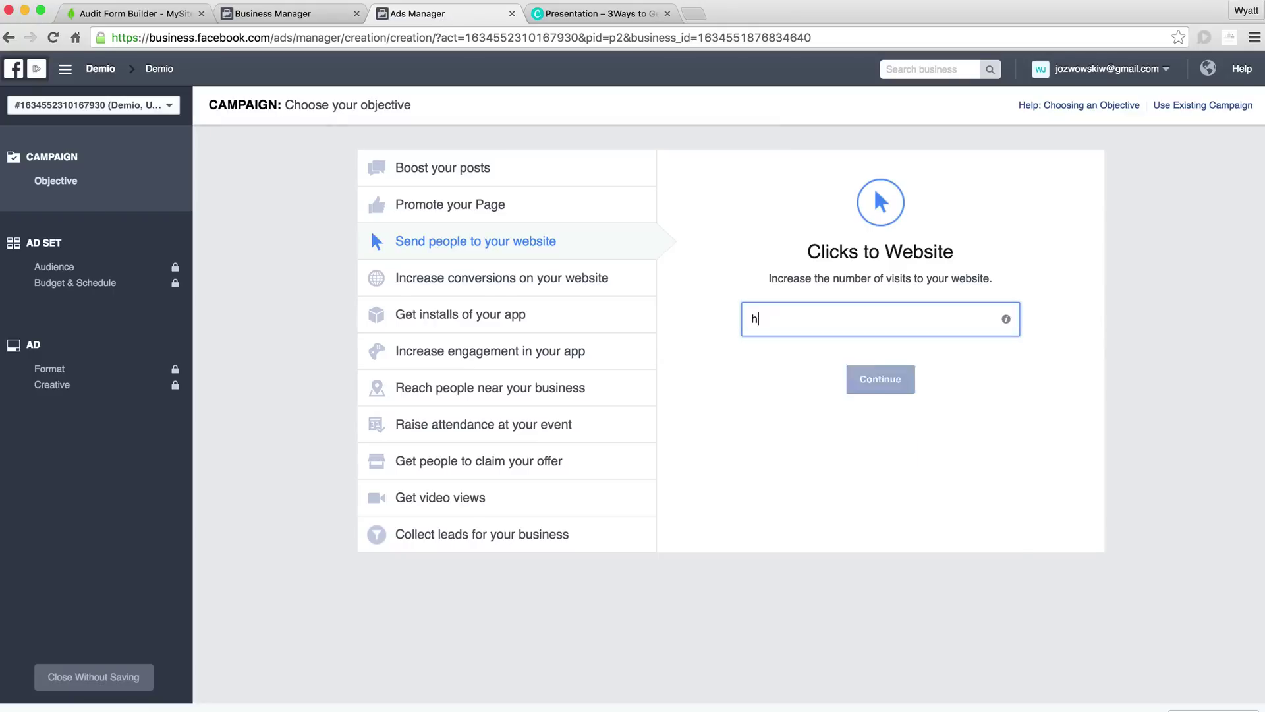
pyautogui.press('BackSpace')
pyautogui.press('BackSpace')
pyautogui.write('s://lander.com')
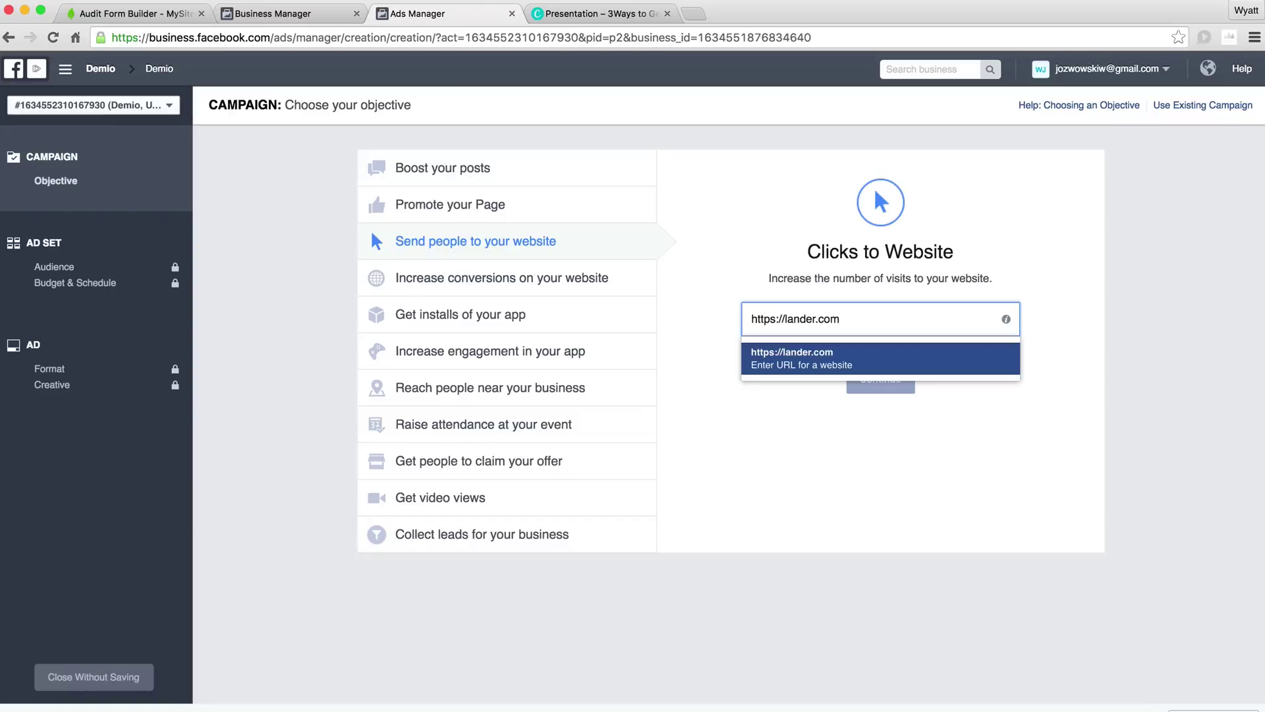
pyautogui.press('Return')
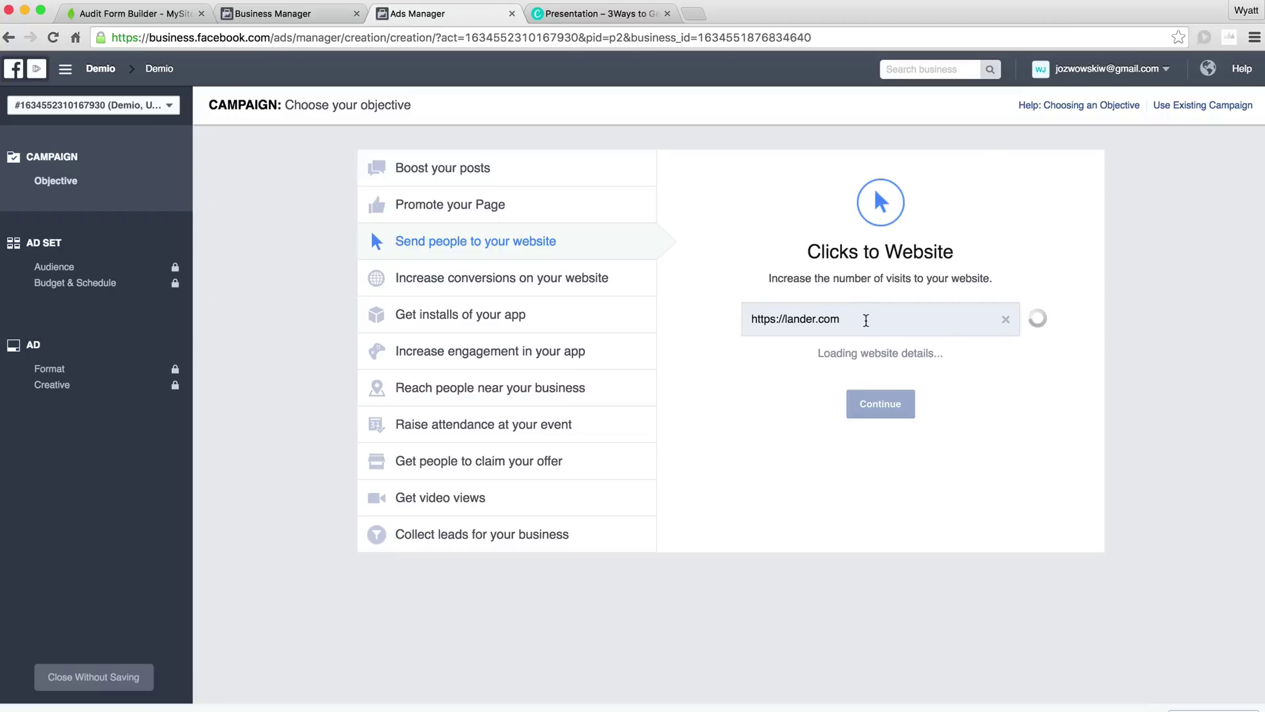
pyautogui.click(901, 455)
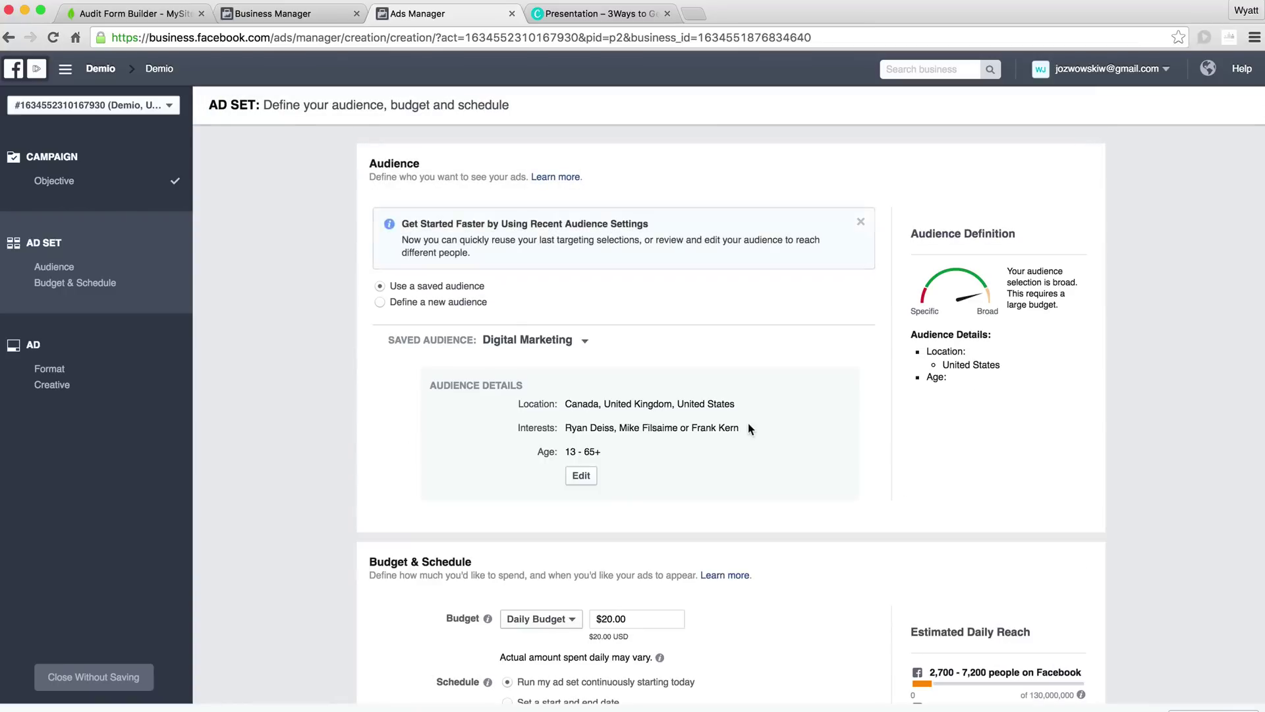
# Check the saved Digital Marketing audience's editable settings without changing them, and switch the ad set to defining a new audience.
pyautogui.scroll(-1, 593, 441)
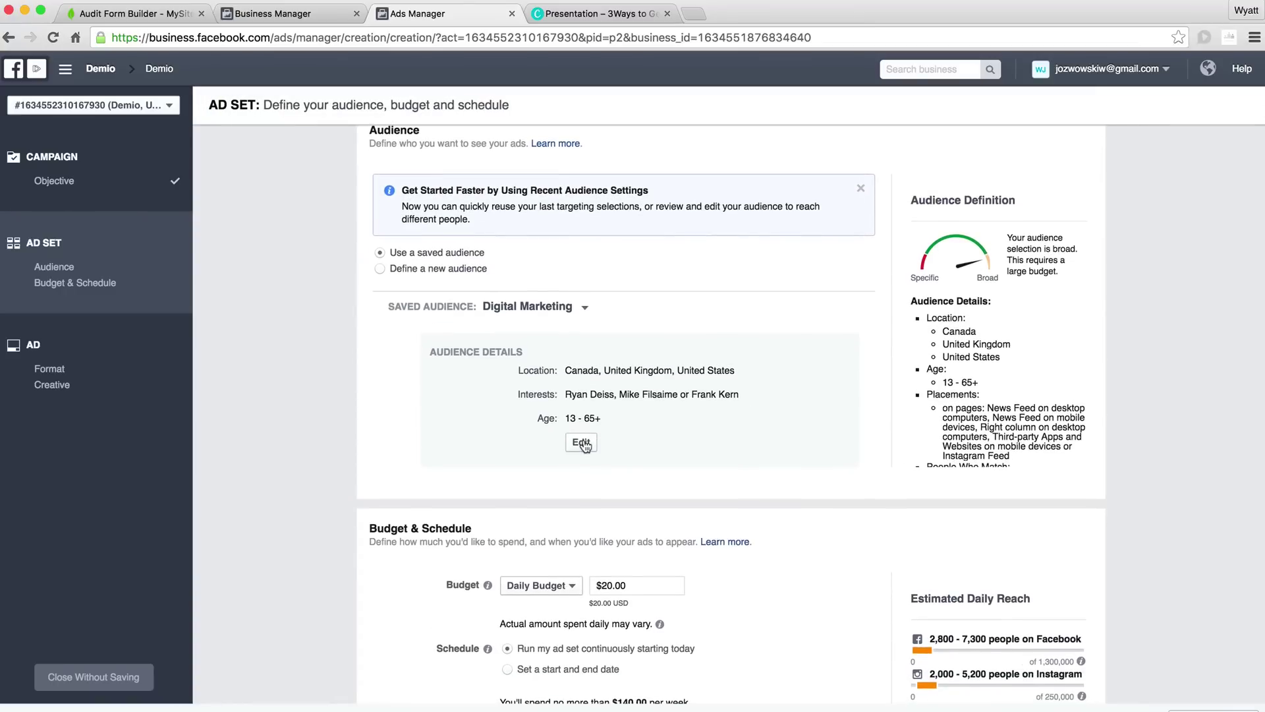
pyautogui.click(585, 307)
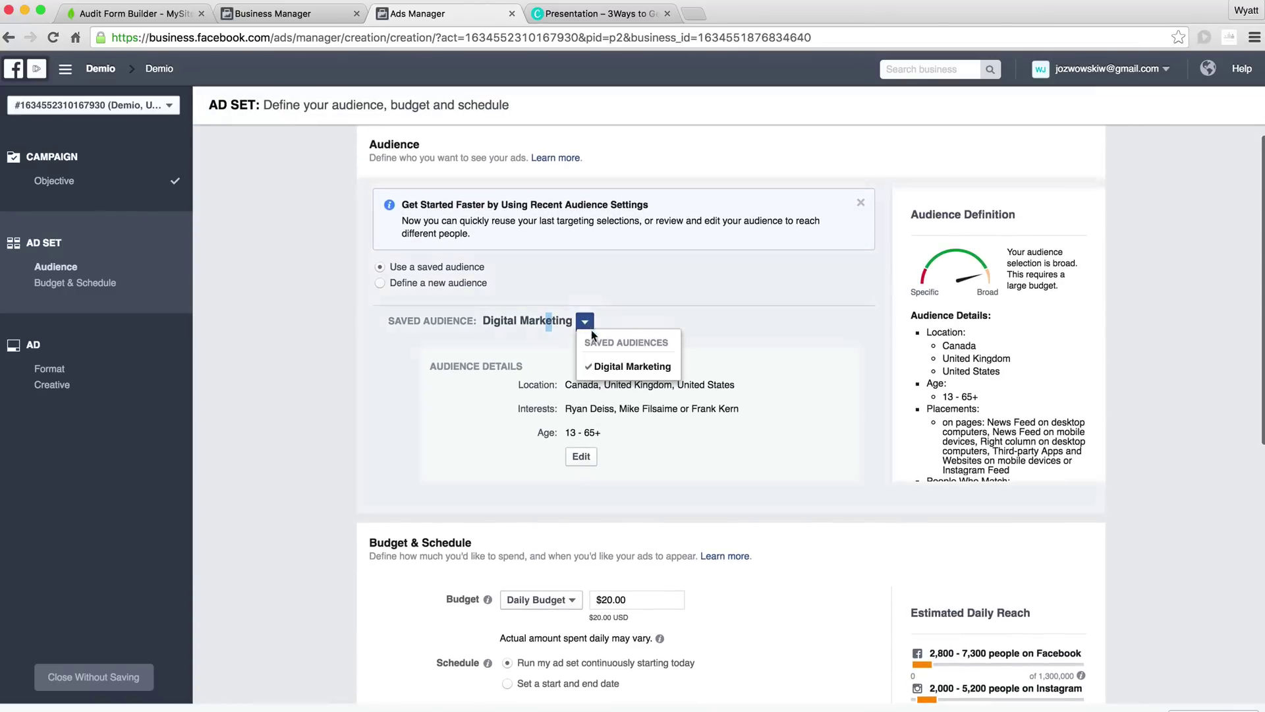
pyautogui.click(582, 456)
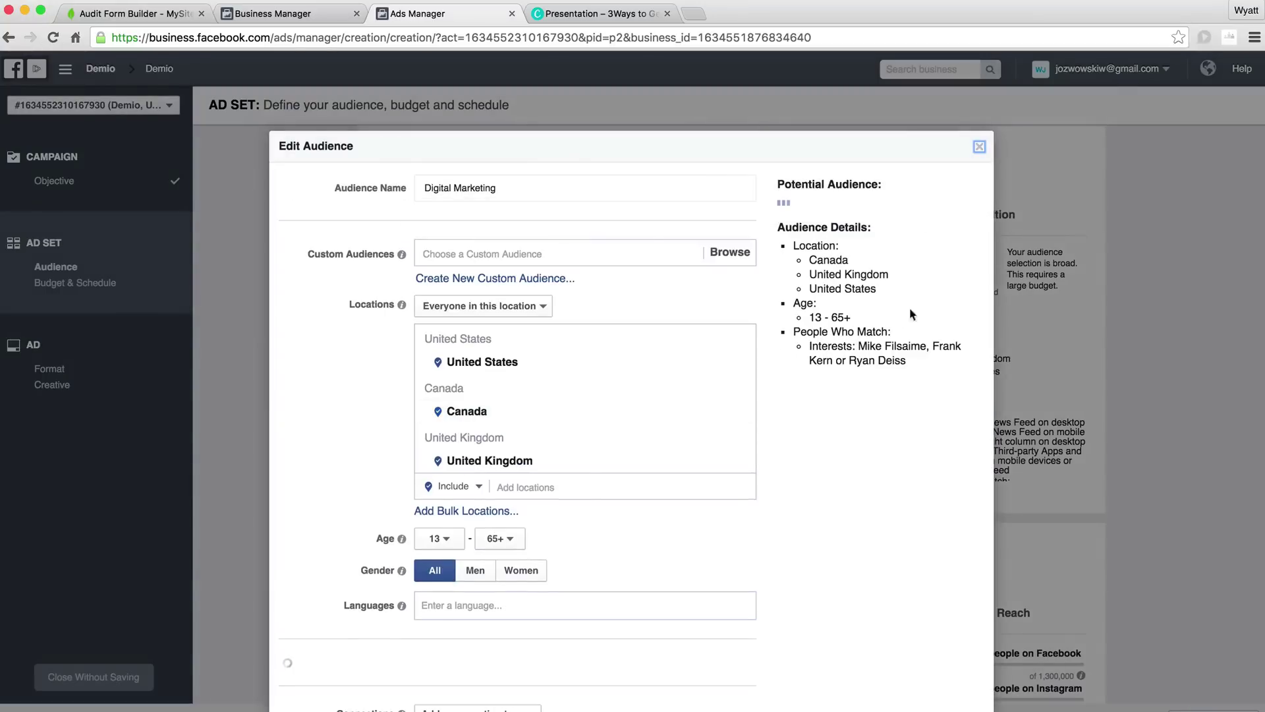
pyautogui.click(980, 146)
pyautogui.click(388, 284)
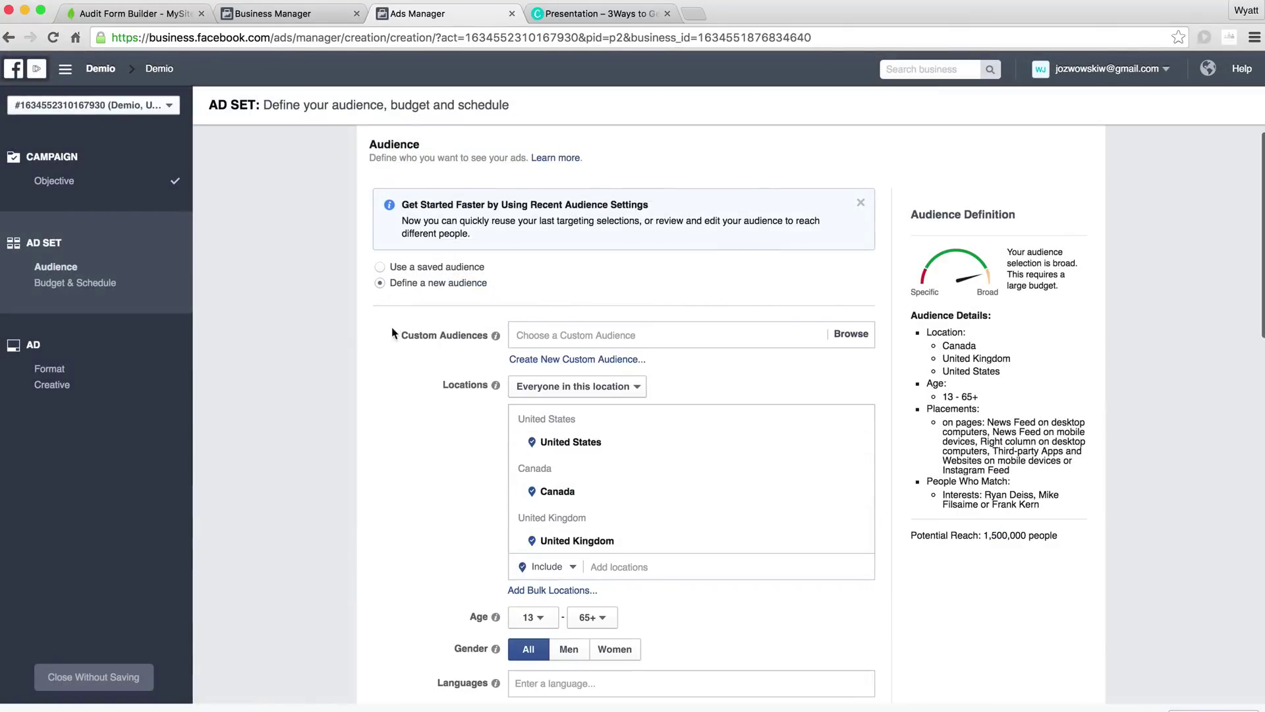
# Set the ad set's daily budget to $5.00.
pyautogui.scroll(-15, 382, 323)
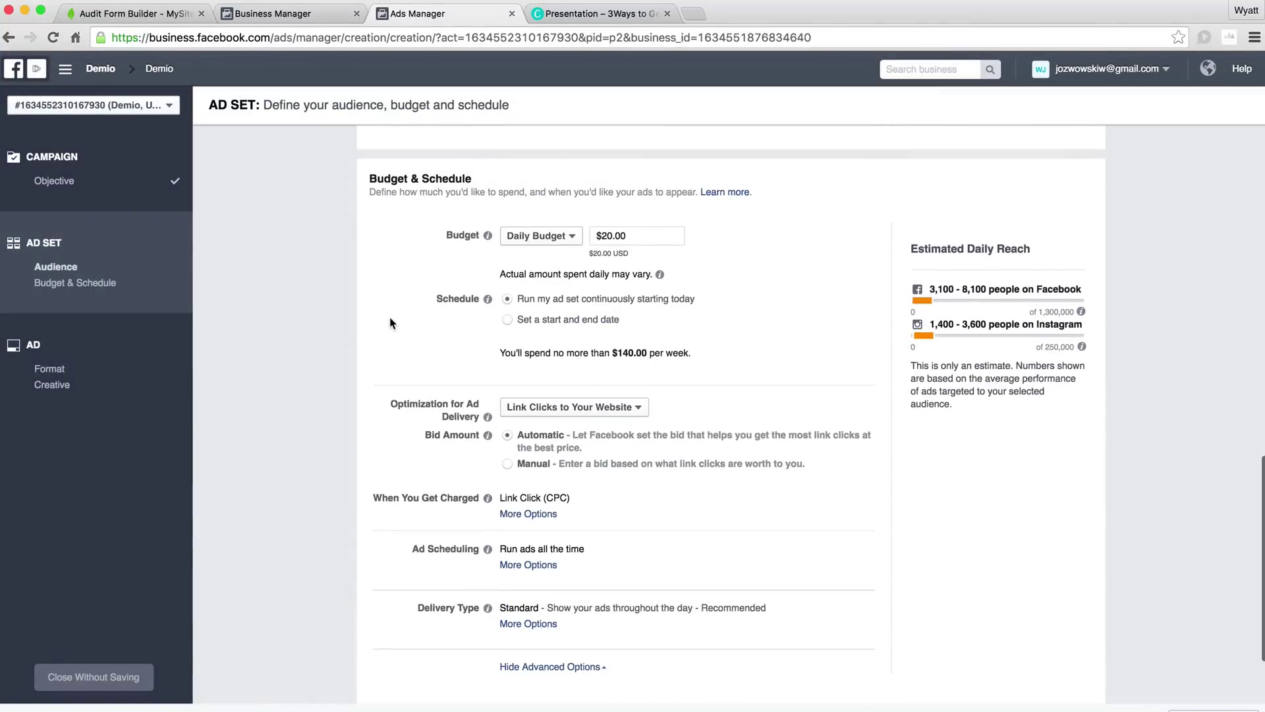
pyautogui.click(607, 296)
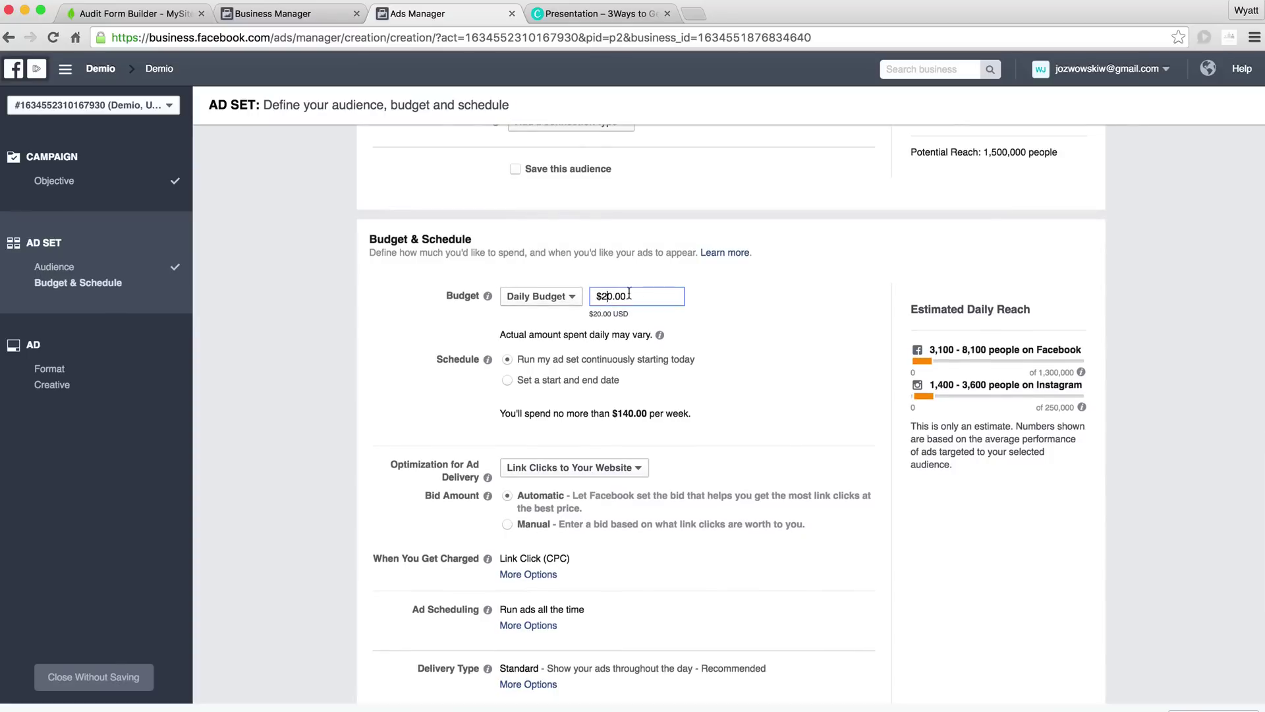
pyautogui.press('BackSpace')
pyautogui.press('Delete')
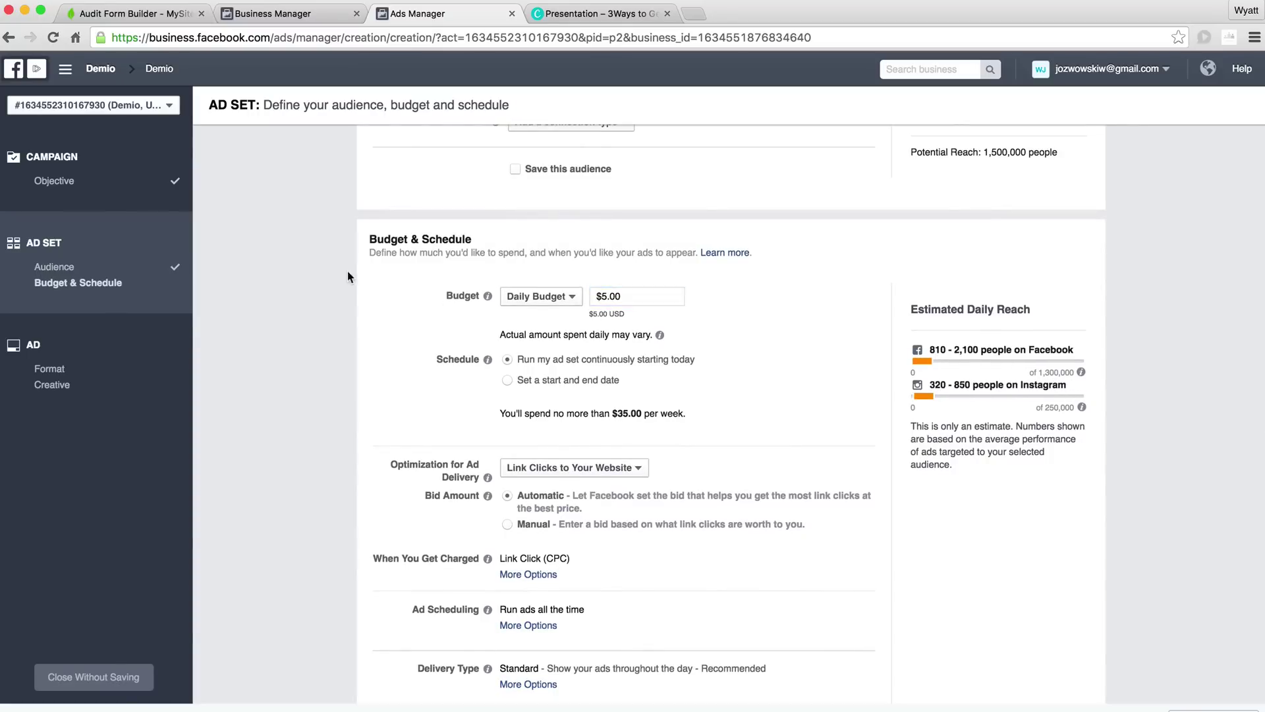
# Replace the United States, Canada and United Kingdom audience locations with Tampa, Florida, United States.
pyautogui.scroll(15, 349, 270)
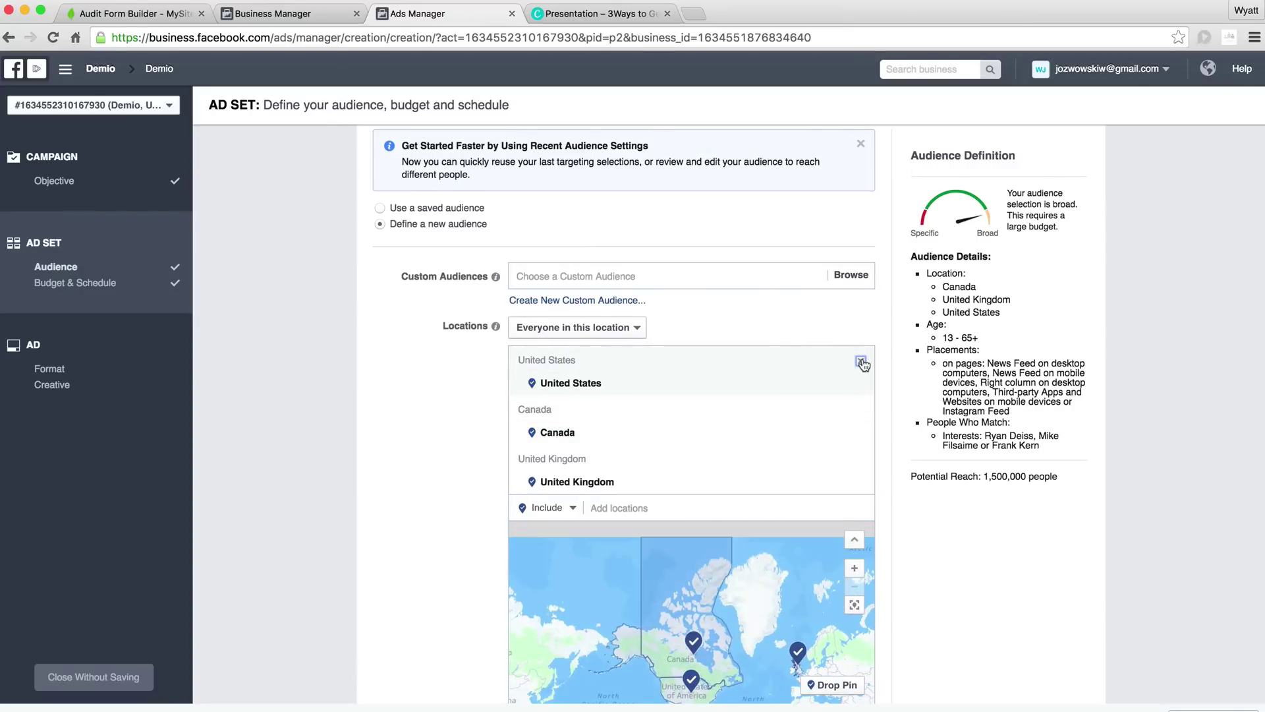
pyautogui.click(864, 365)
pyautogui.click(863, 364)
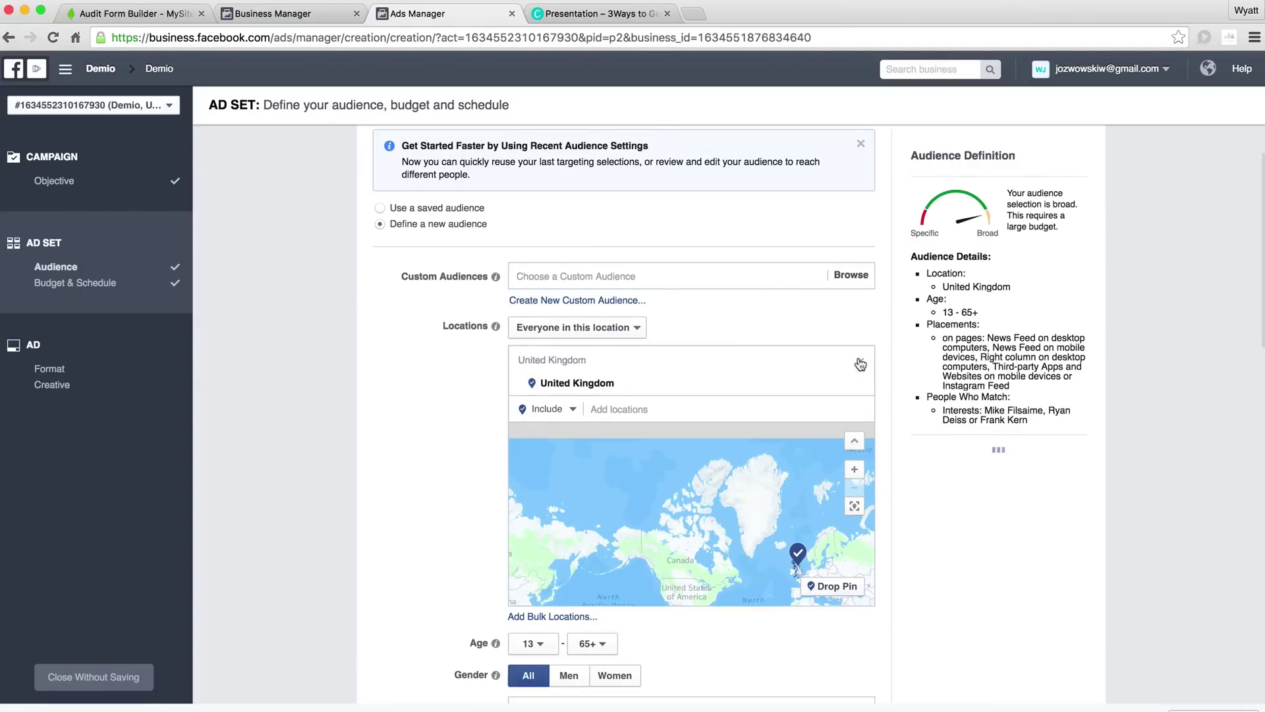
pyautogui.click(864, 363)
pyautogui.click(634, 361)
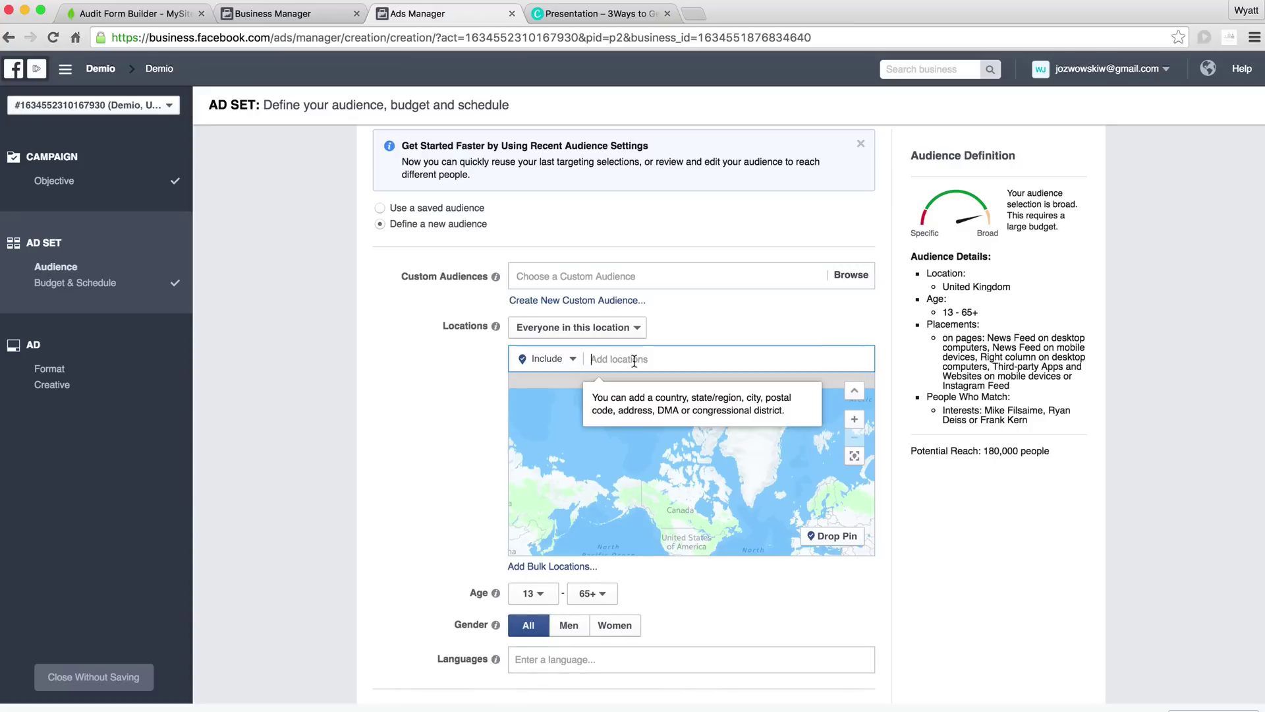
pyautogui.write('Tampa')
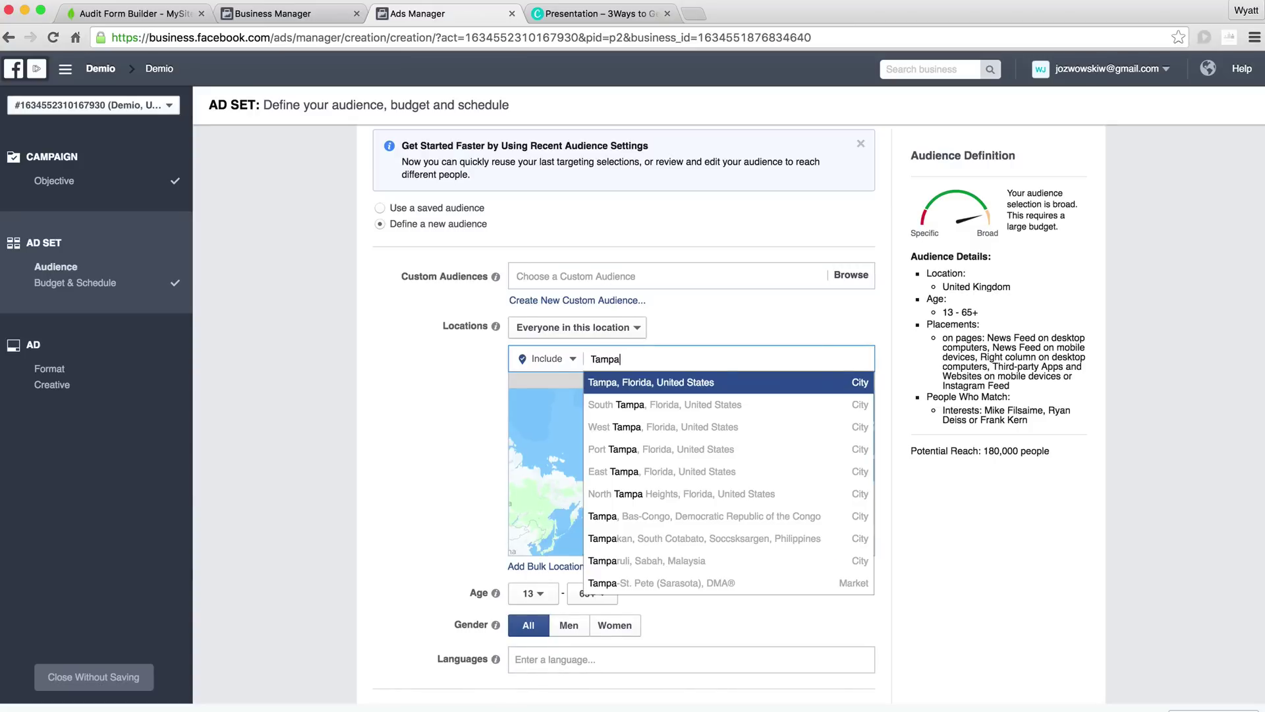
pyautogui.click(704, 384)
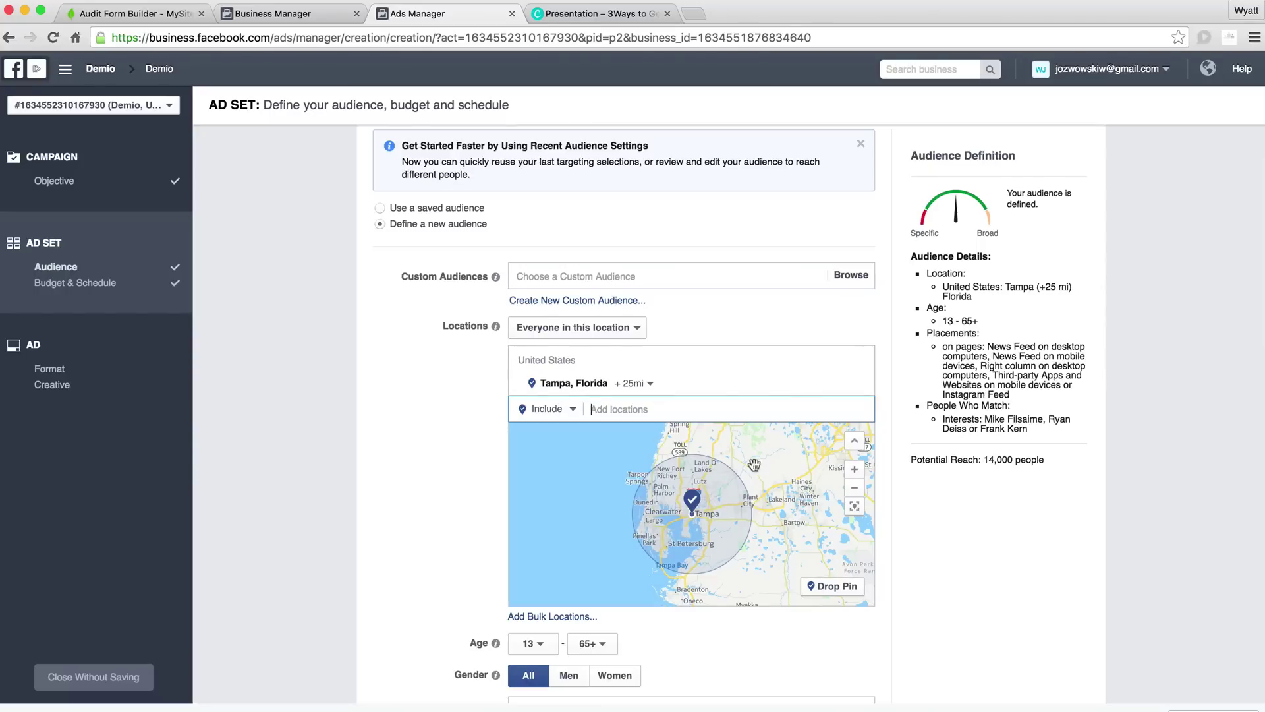
# Set the audience's age range to 20 through 60.
pyautogui.scroll(-3, 421, 385)
pyautogui.scroll(-1, 493, 408)
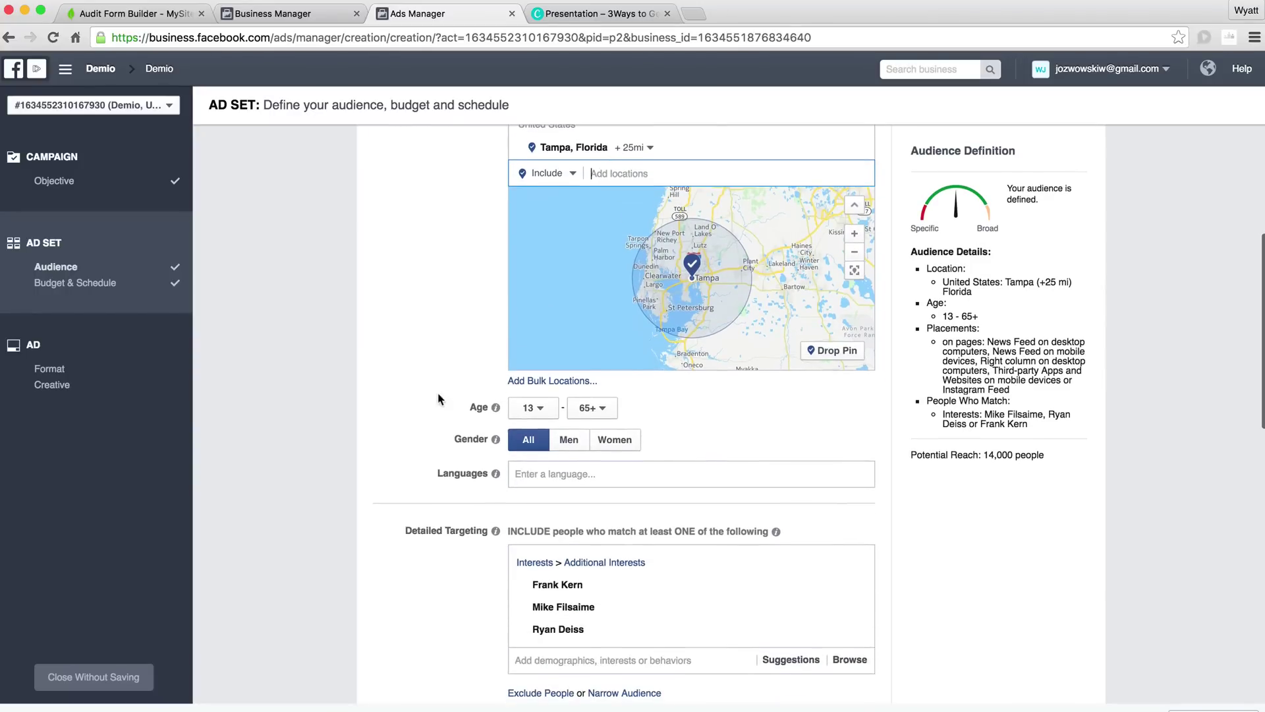
pyautogui.scroll(-1, 490, 399)
pyautogui.click(530, 355)
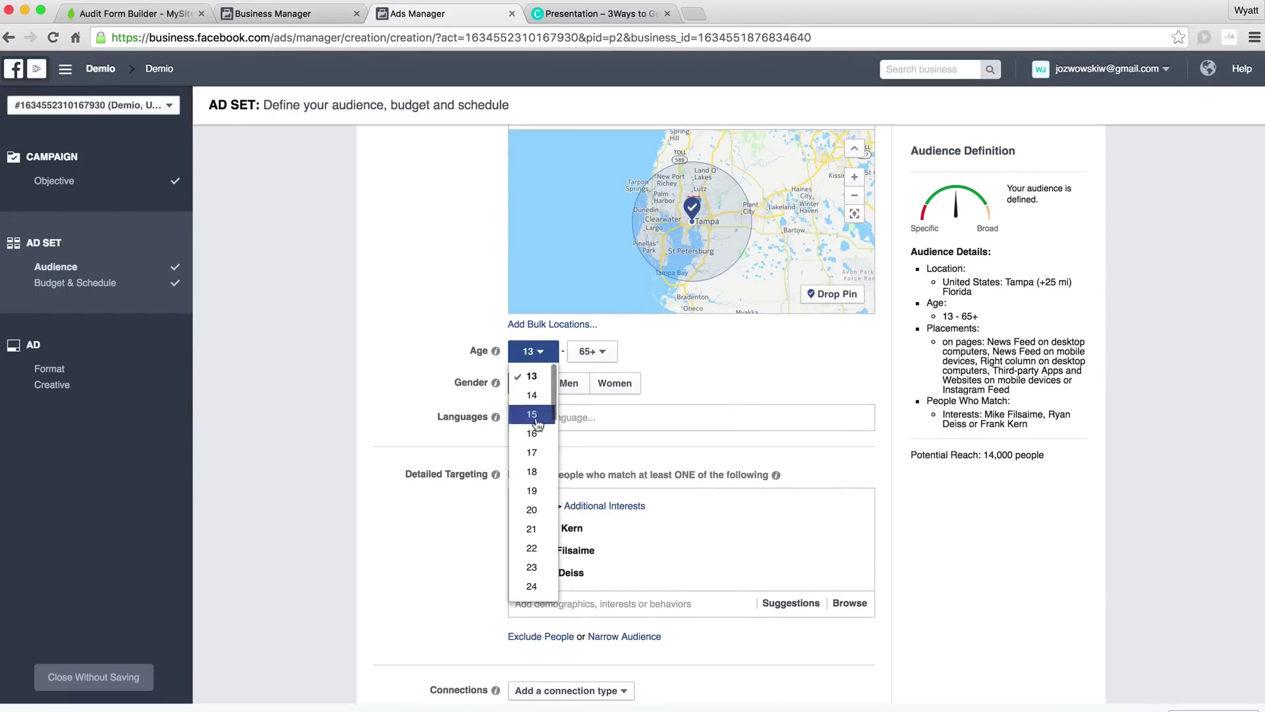
pyautogui.scroll(-1, 546, 512)
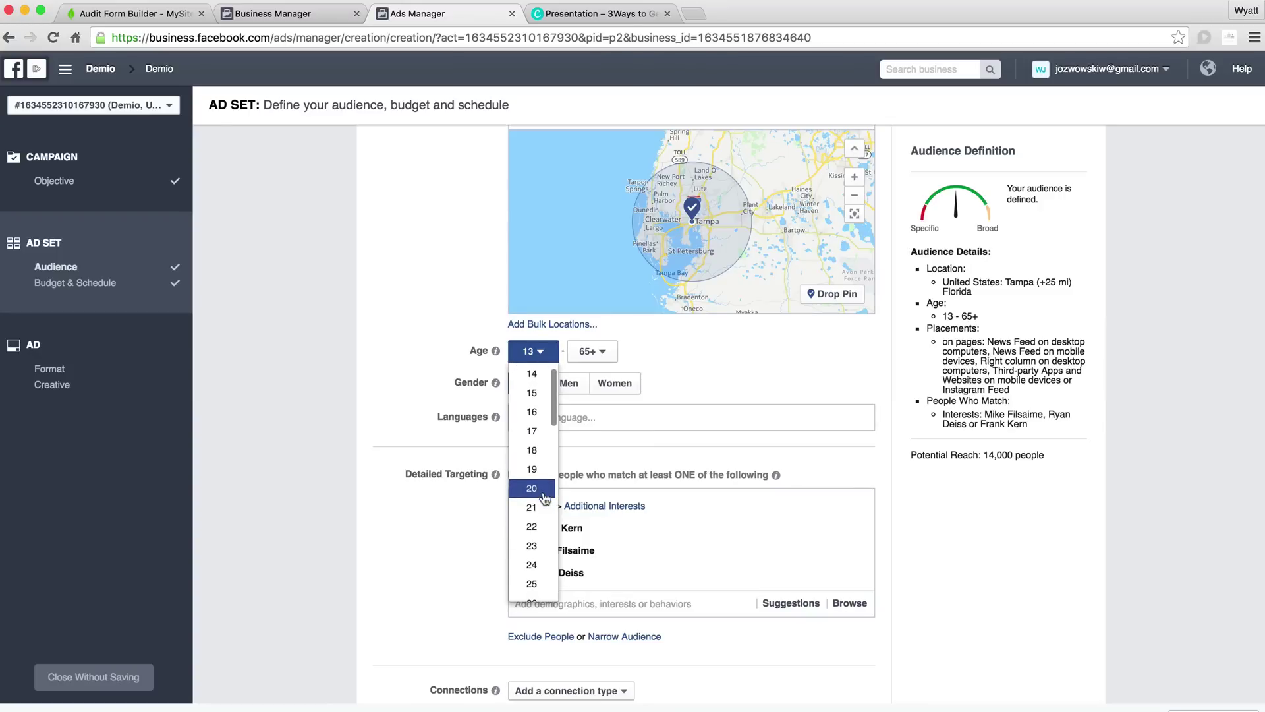
pyautogui.click(532, 488)
pyautogui.click(602, 351)
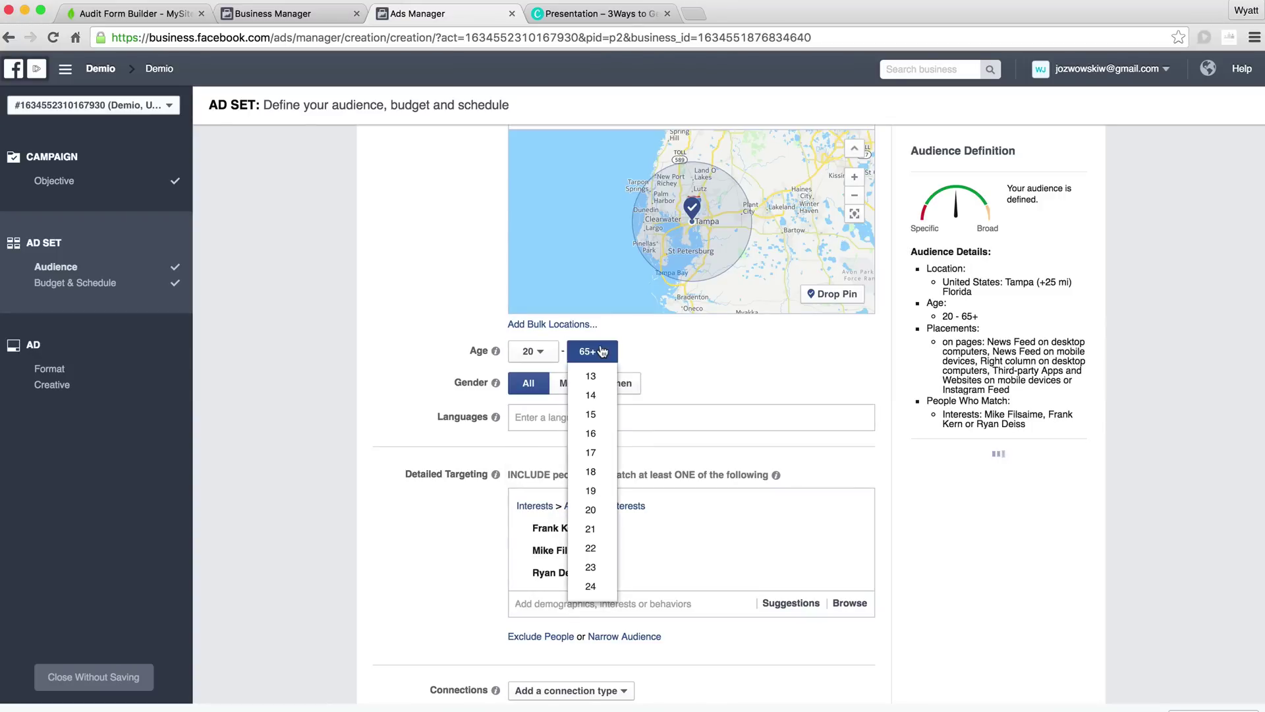
pyautogui.click(604, 354)
pyautogui.click(603, 355)
pyautogui.scroll(-10, 596, 495)
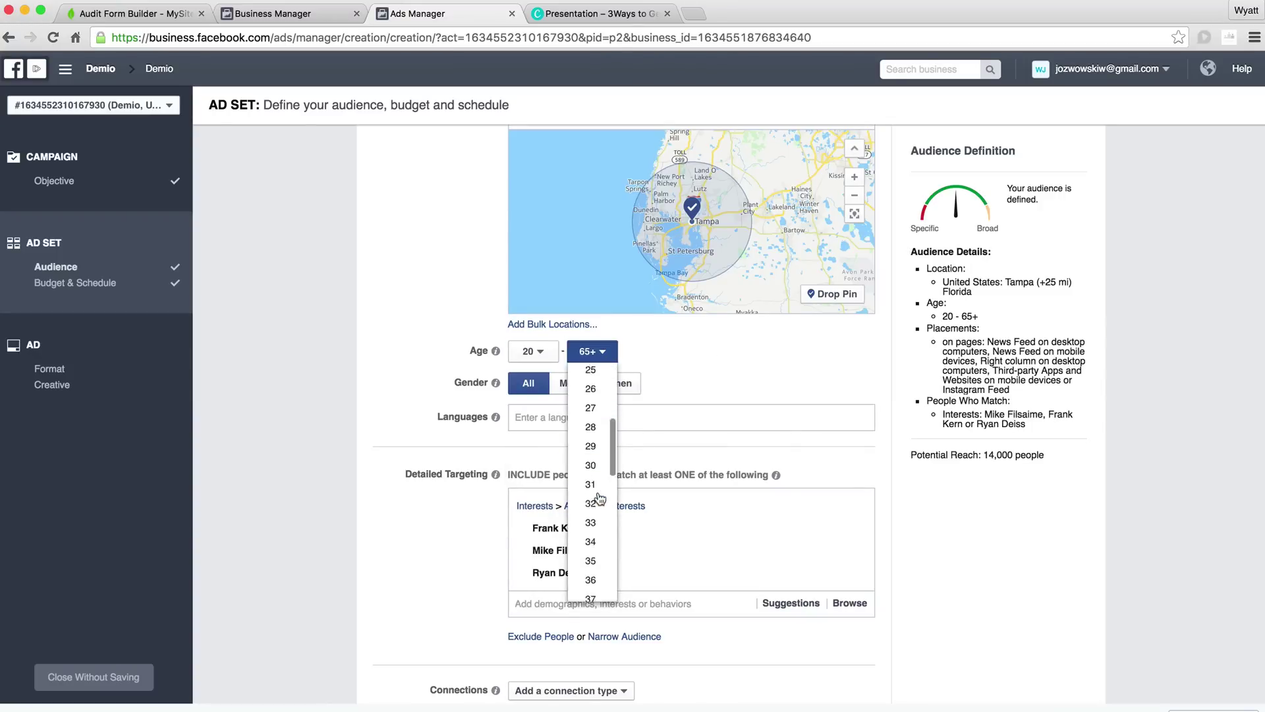
pyautogui.click(594, 533)
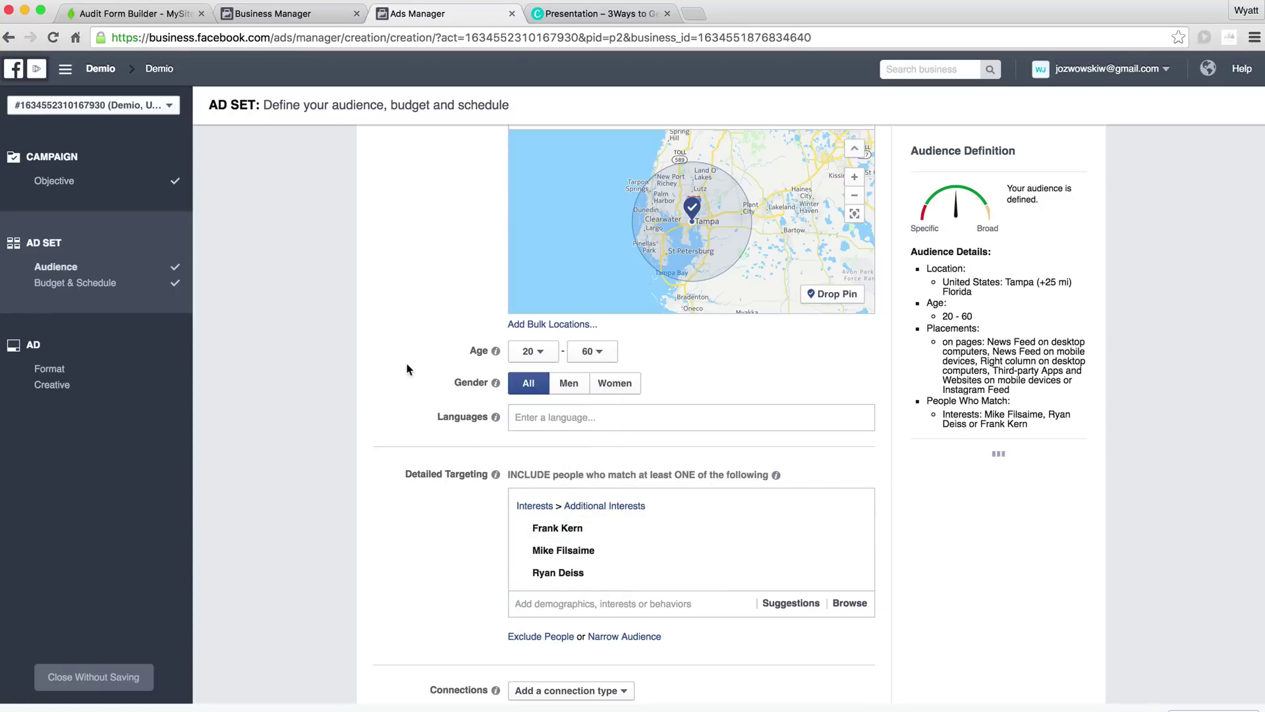
# Remove all three existing interests from the audience's detailed targeting.
pyautogui.scroll(-2, 449, 366)
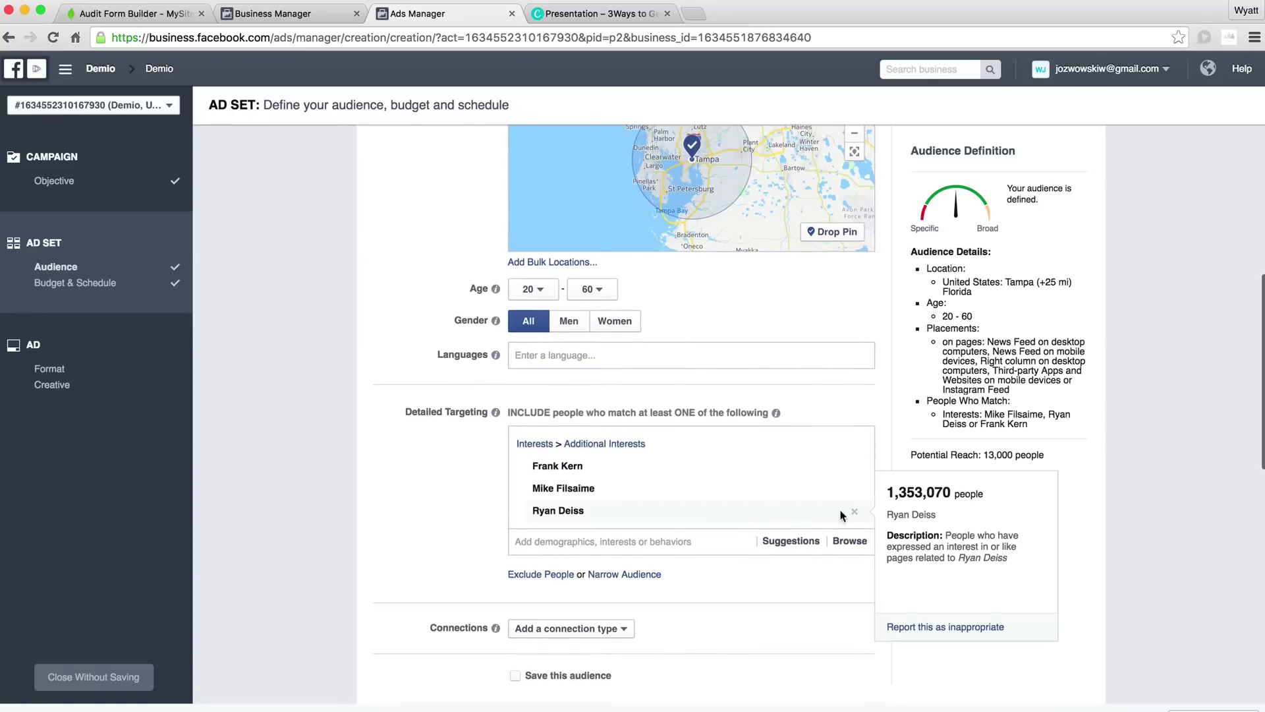
pyautogui.click(854, 510)
pyautogui.click(856, 488)
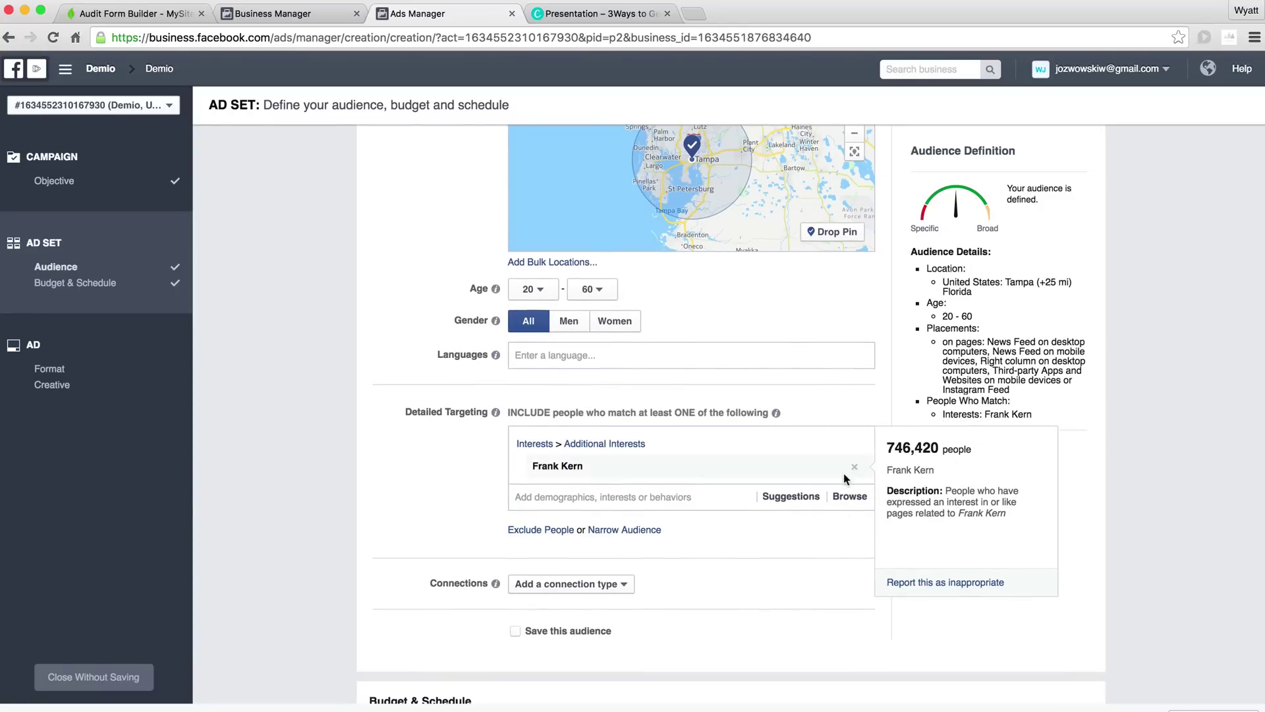
pyautogui.click(853, 468)
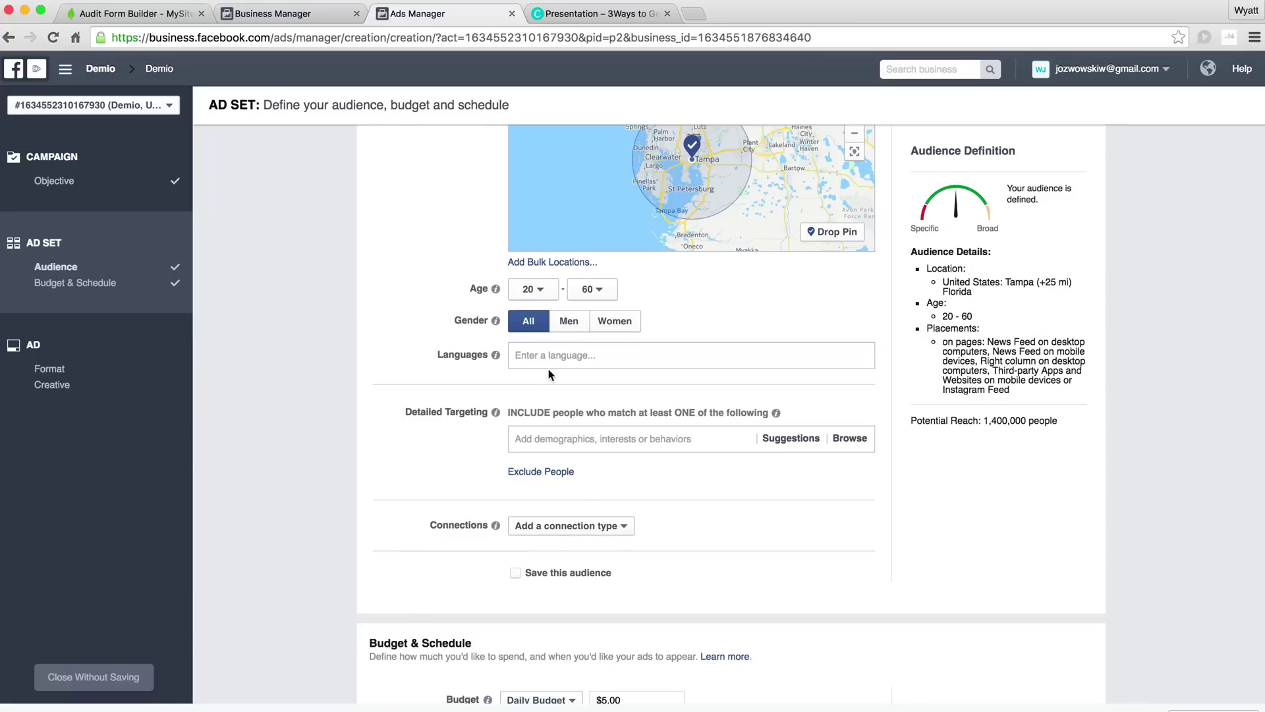
# Browse the suggested interests for the audience's detailed targeting and close the suggestions without adding any.
pyautogui.click(566, 438)
pyautogui.scroll(-5, 566, 491)
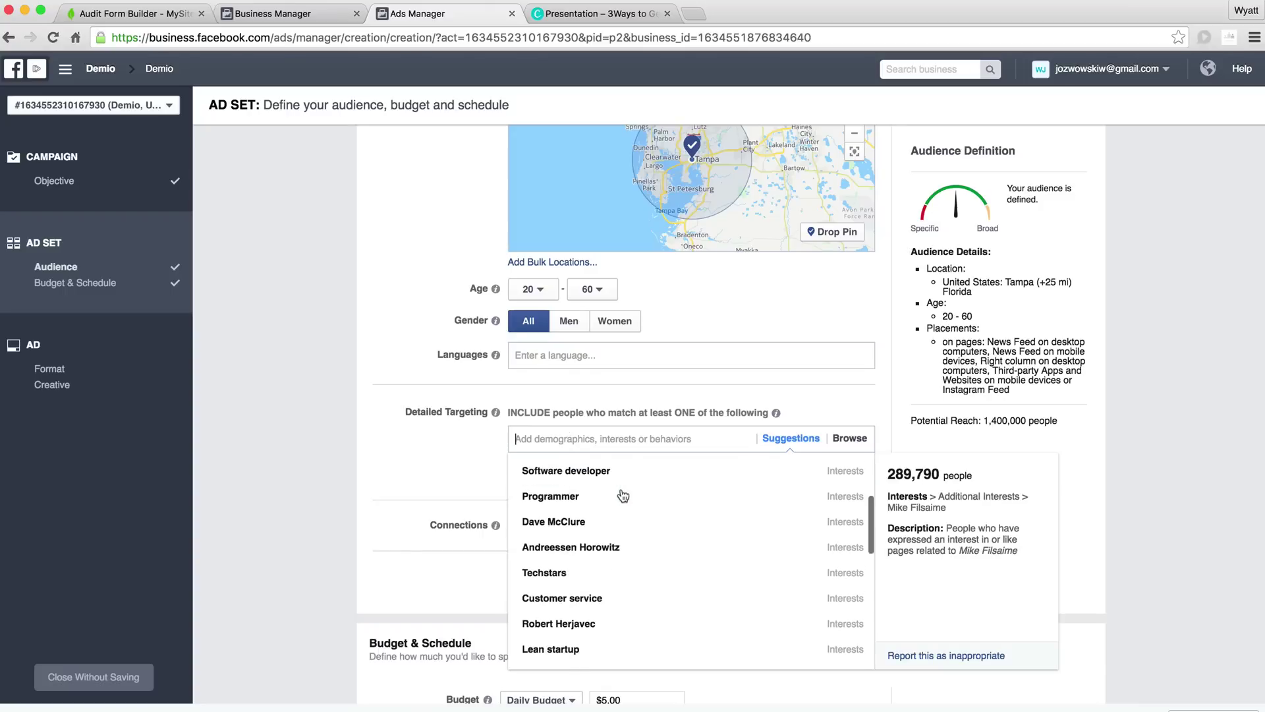
pyautogui.click(412, 407)
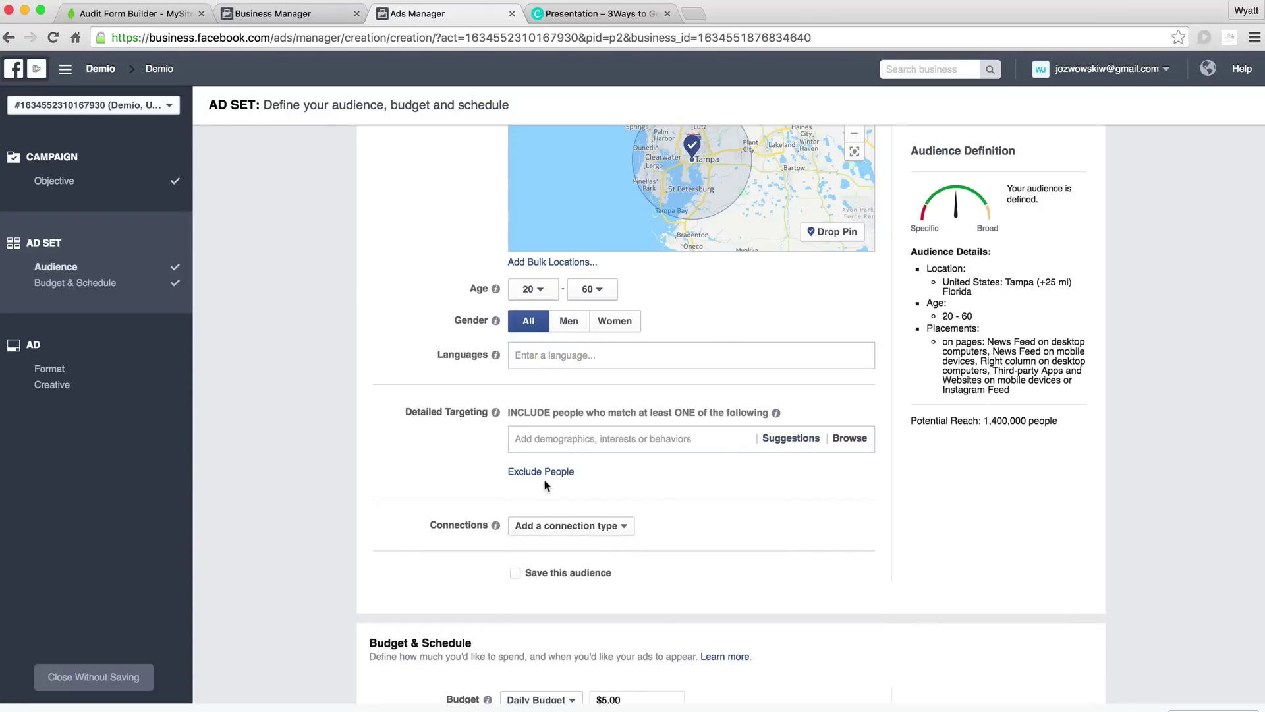
pyautogui.scroll(-1, 544, 478)
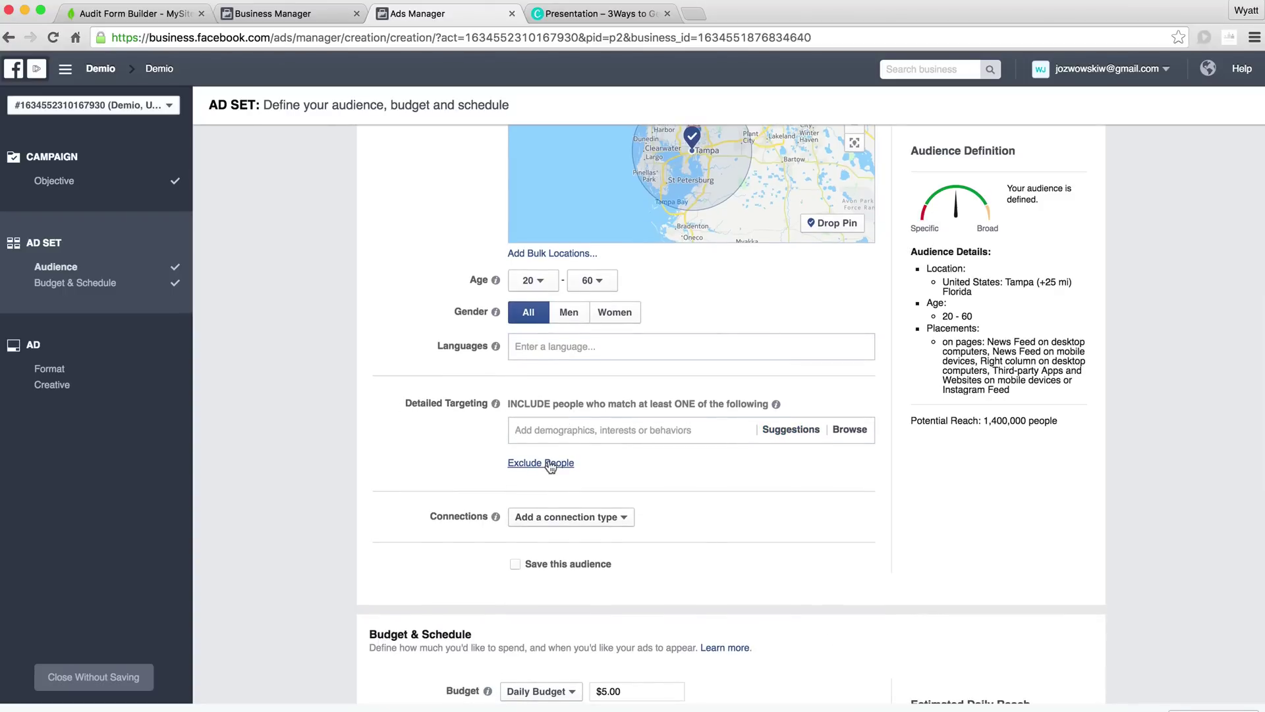
pyautogui.click(550, 464)
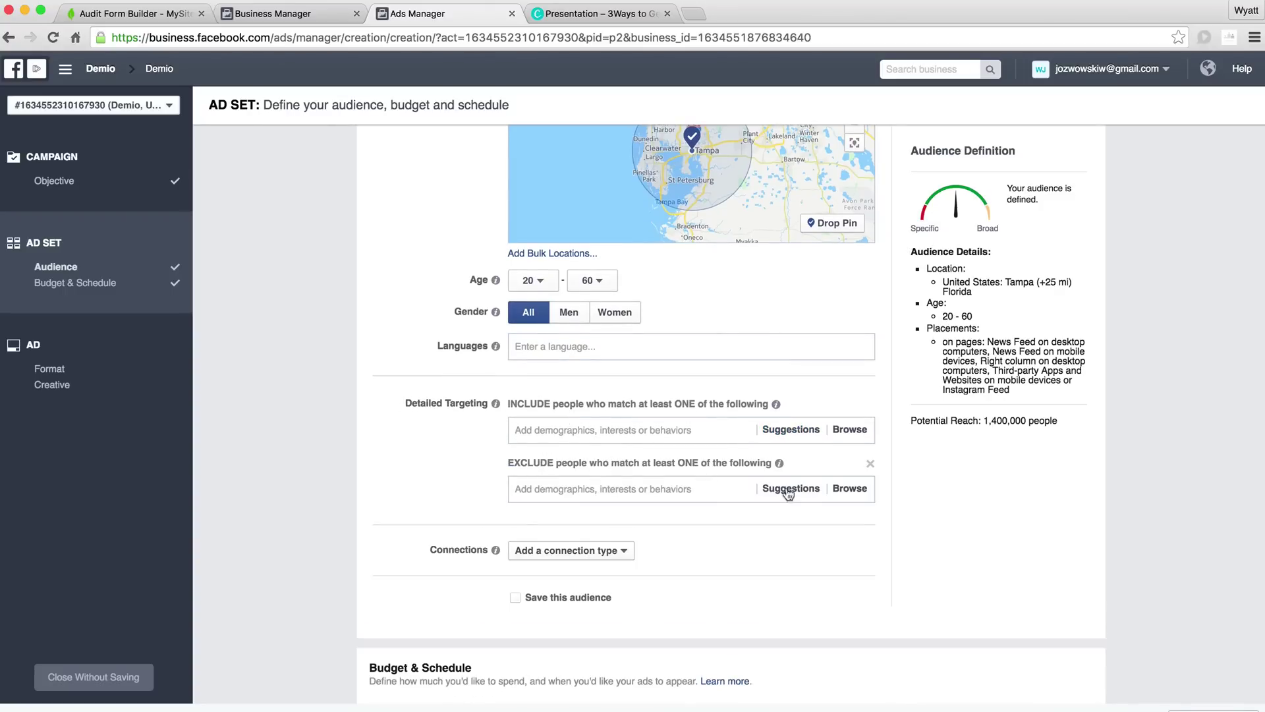
pyautogui.scroll(1, 850, 488)
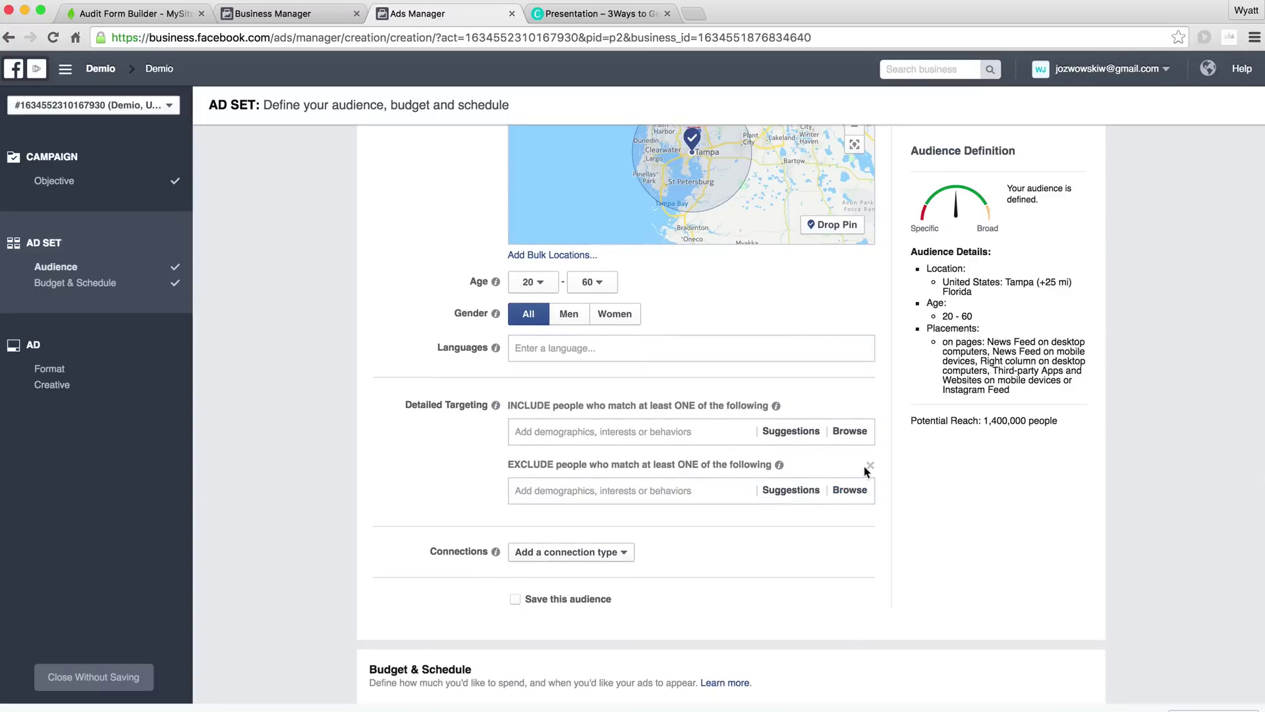
pyautogui.click(869, 465)
# Browse the detailed targeting demographics down to the Work category and examine its Industries options.
pyautogui.click(851, 433)
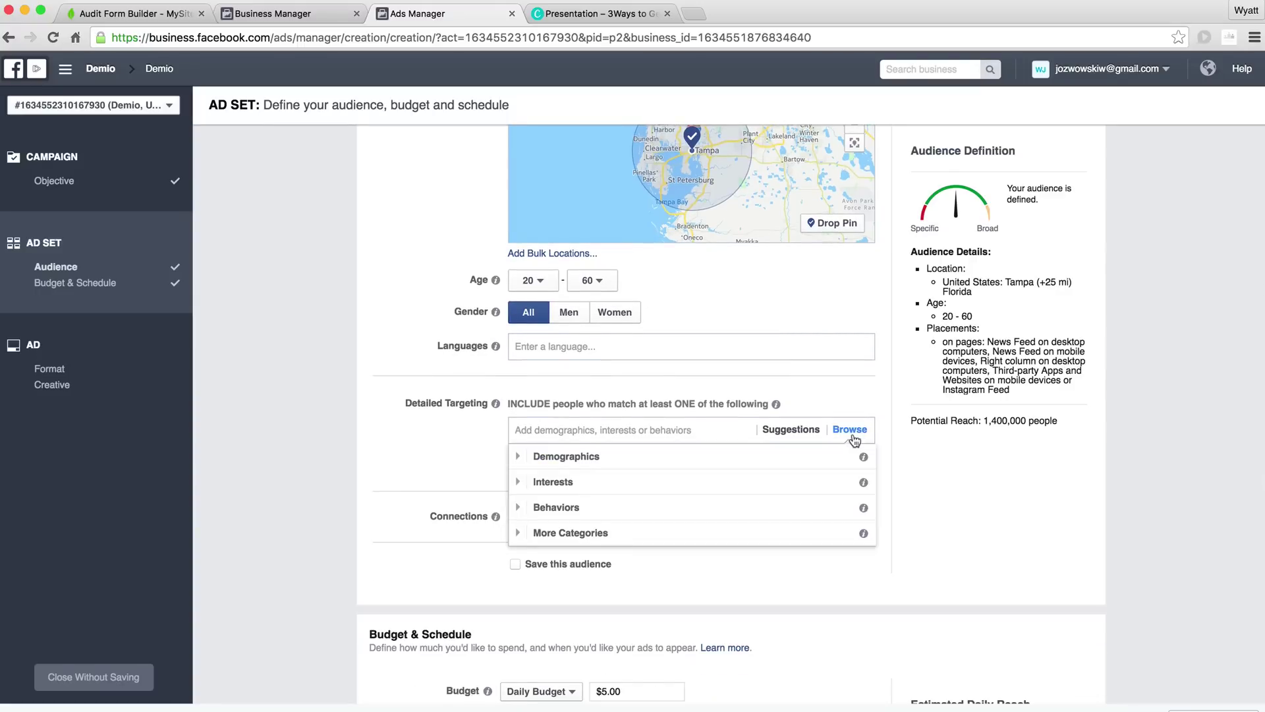
pyautogui.click(532, 459)
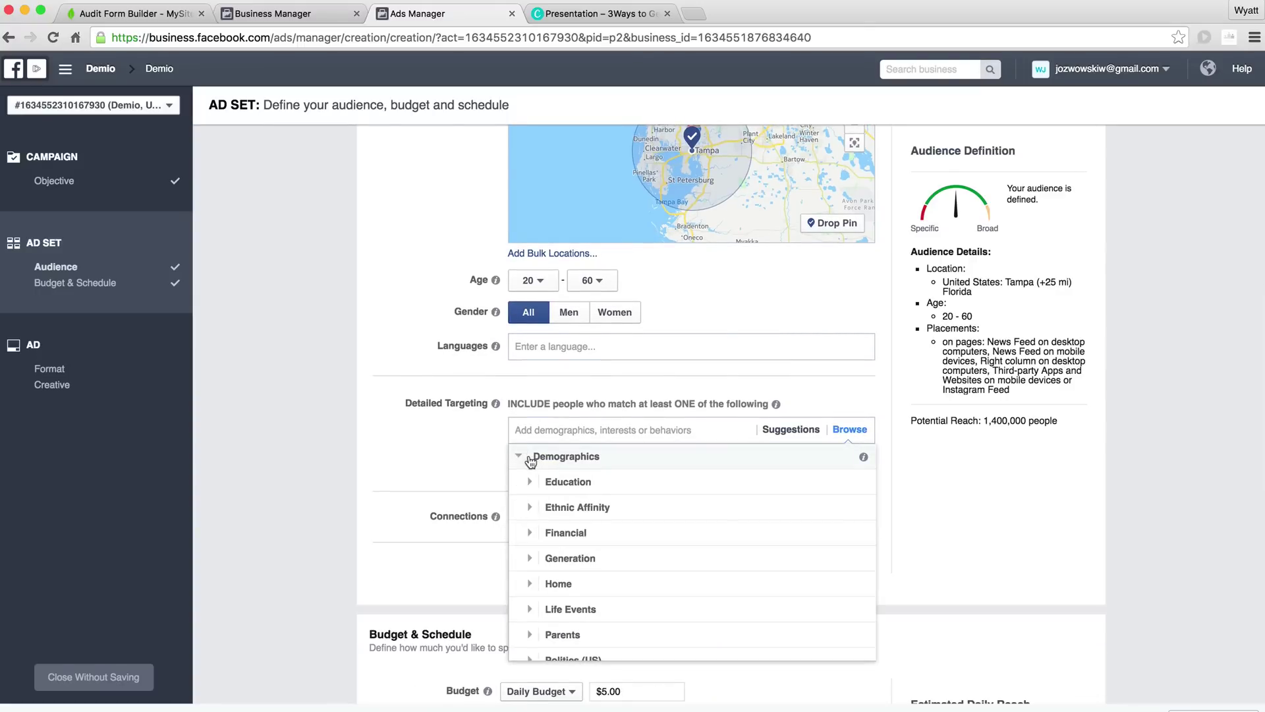
pyautogui.scroll(-5, 557, 484)
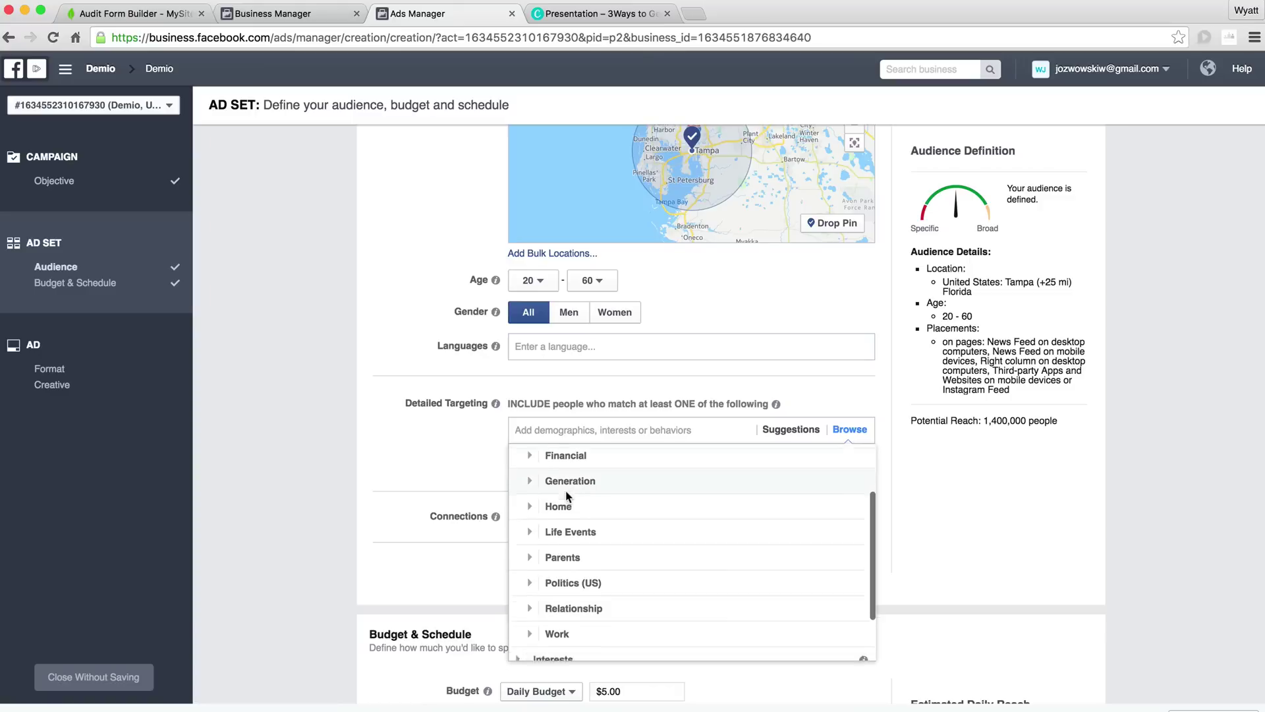
pyautogui.scroll(-2, 567, 496)
pyautogui.click(531, 602)
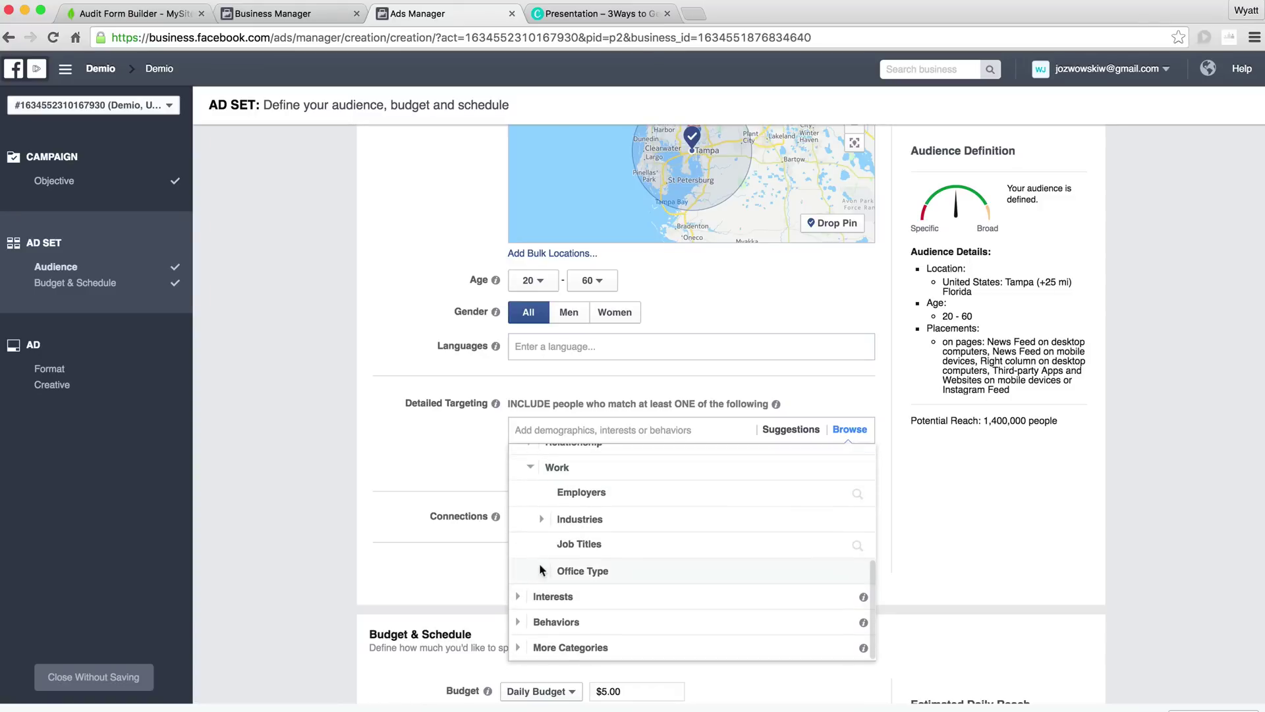
pyautogui.click(545, 520)
pyautogui.scroll(-1, 548, 501)
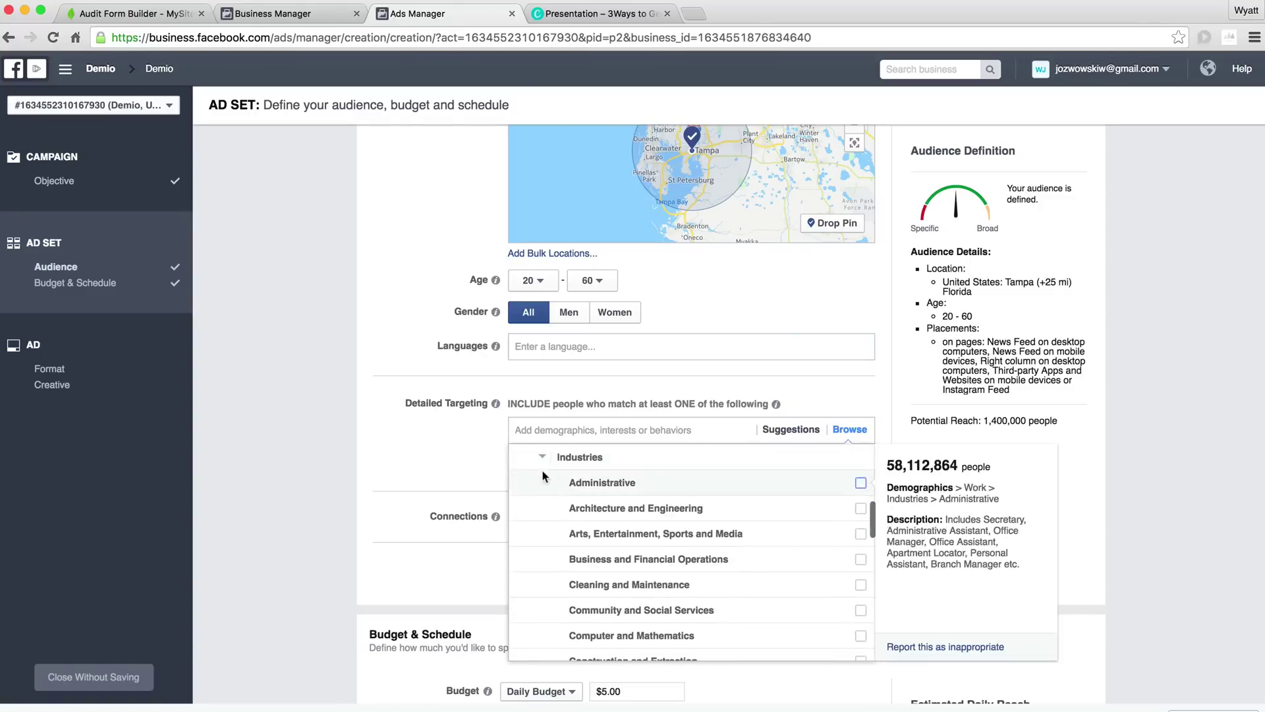
pyautogui.click(538, 455)
# Find the CEO job title under the Work demographics, add it to the detailed targeting, and remove it again.
pyautogui.click(547, 546)
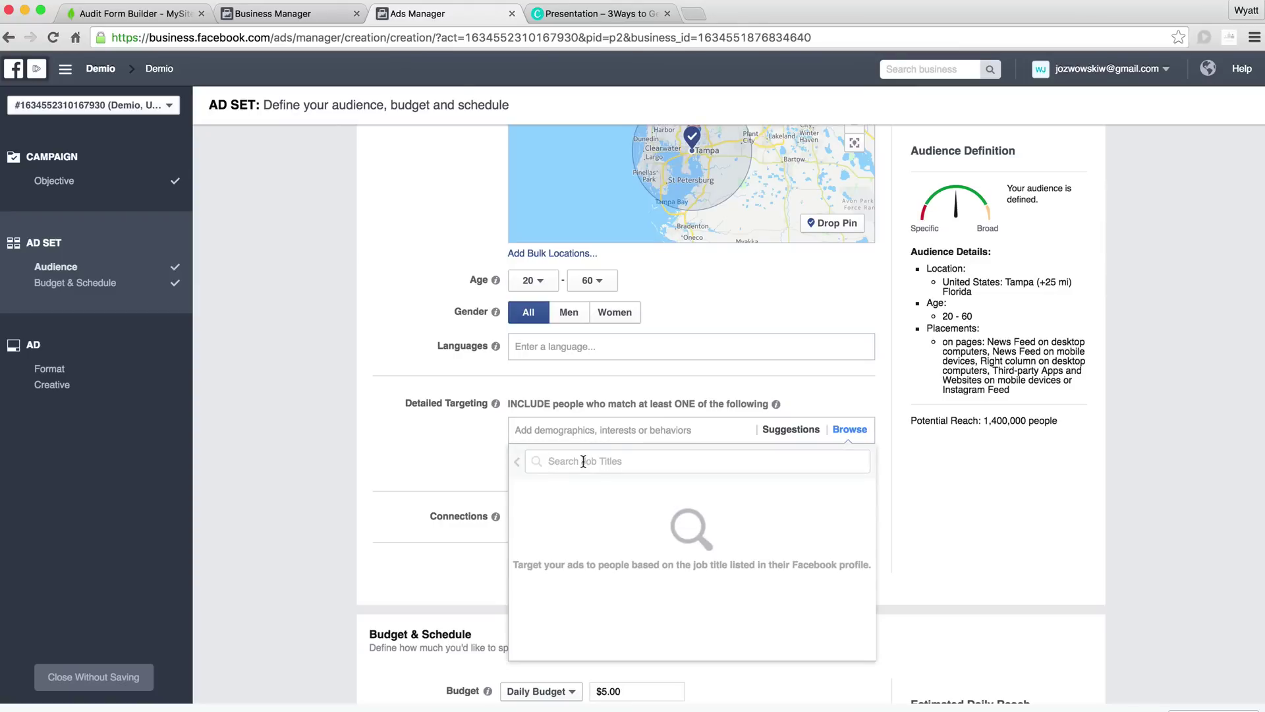
pyautogui.write('CEO')
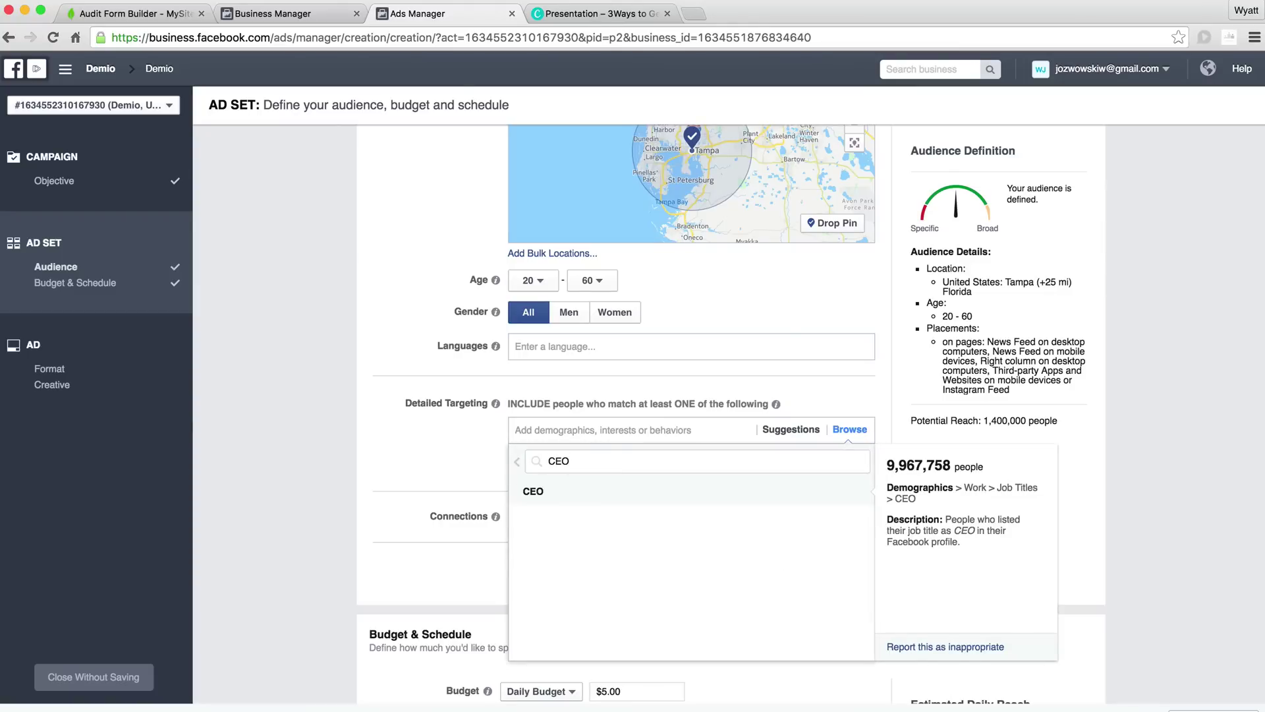
pyautogui.click(551, 492)
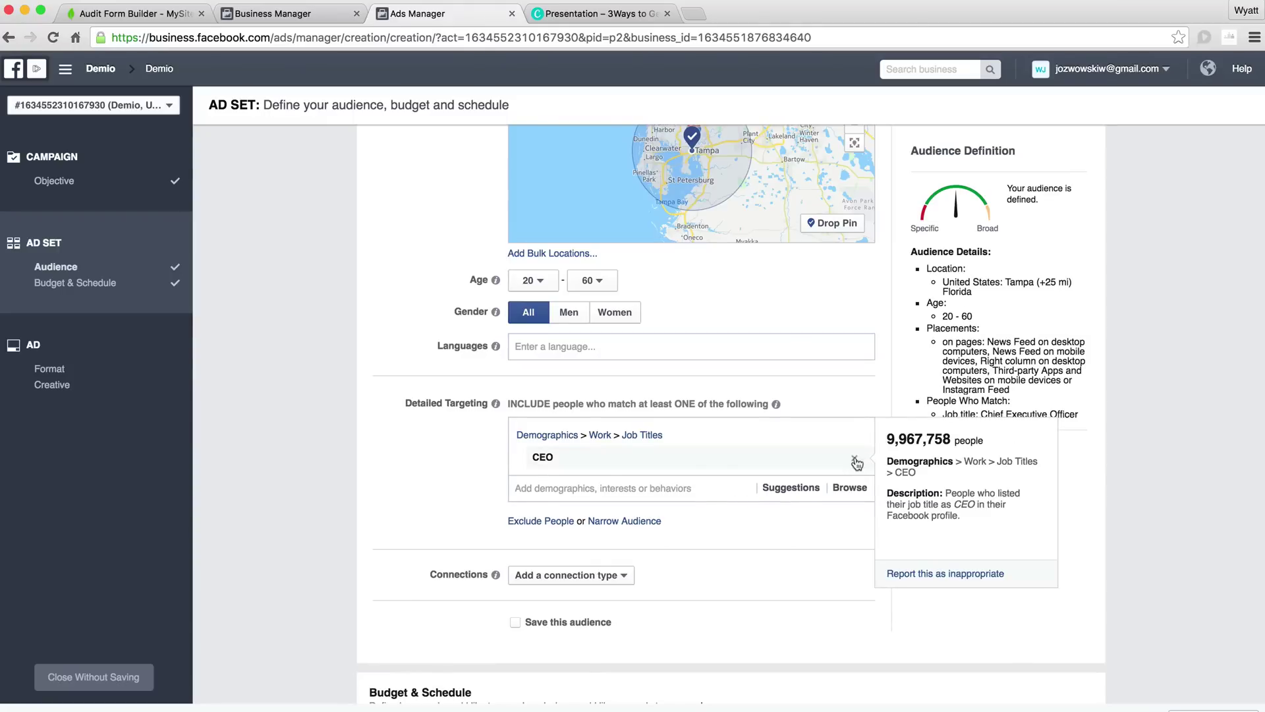
pyautogui.click(855, 459)
# Look through the suggested interests for the detailed targeting and close the list without adding any.
pyautogui.click(658, 430)
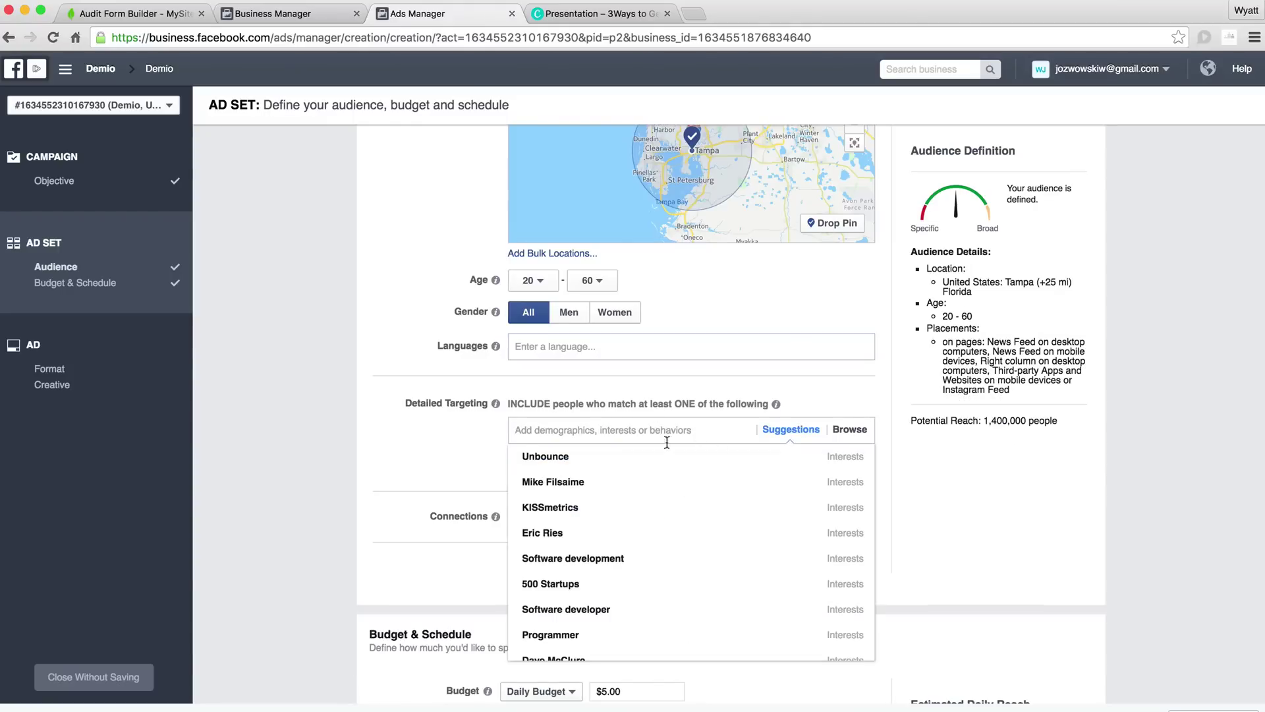
pyautogui.moveTo(650, 514)
pyautogui.scroll(-2, 650, 514)
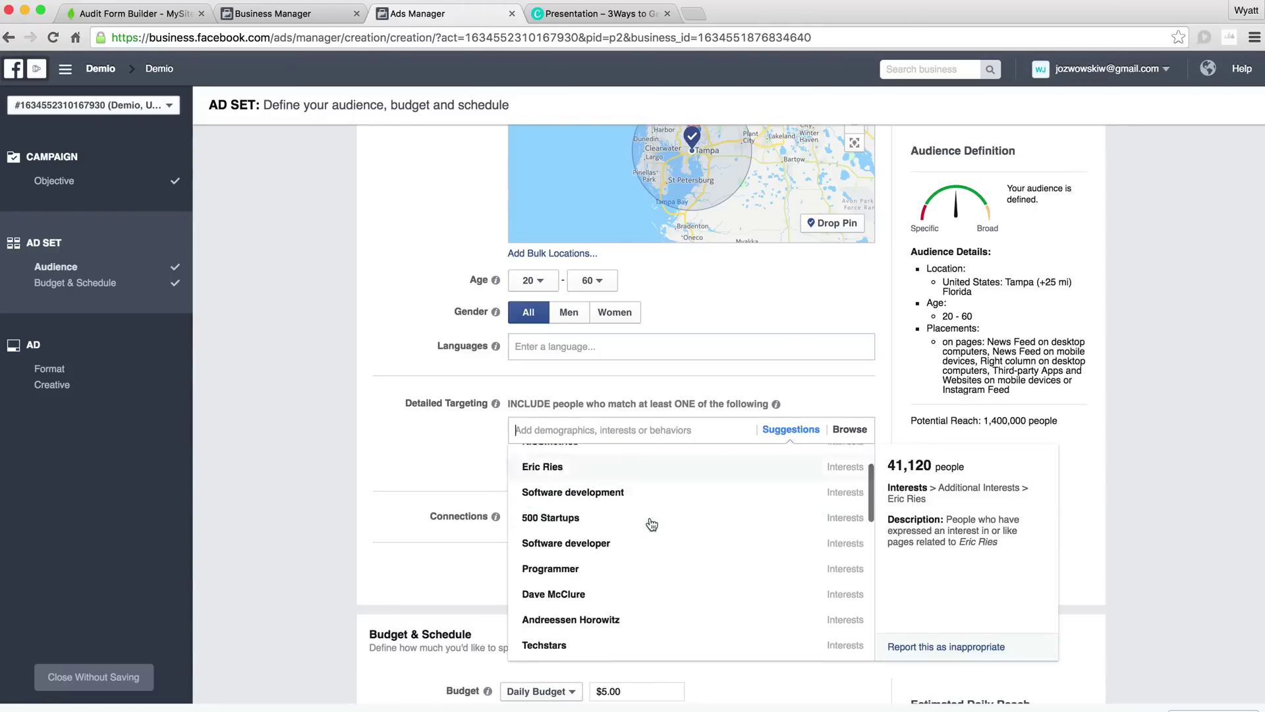
pyautogui.scroll(-3, 652, 524)
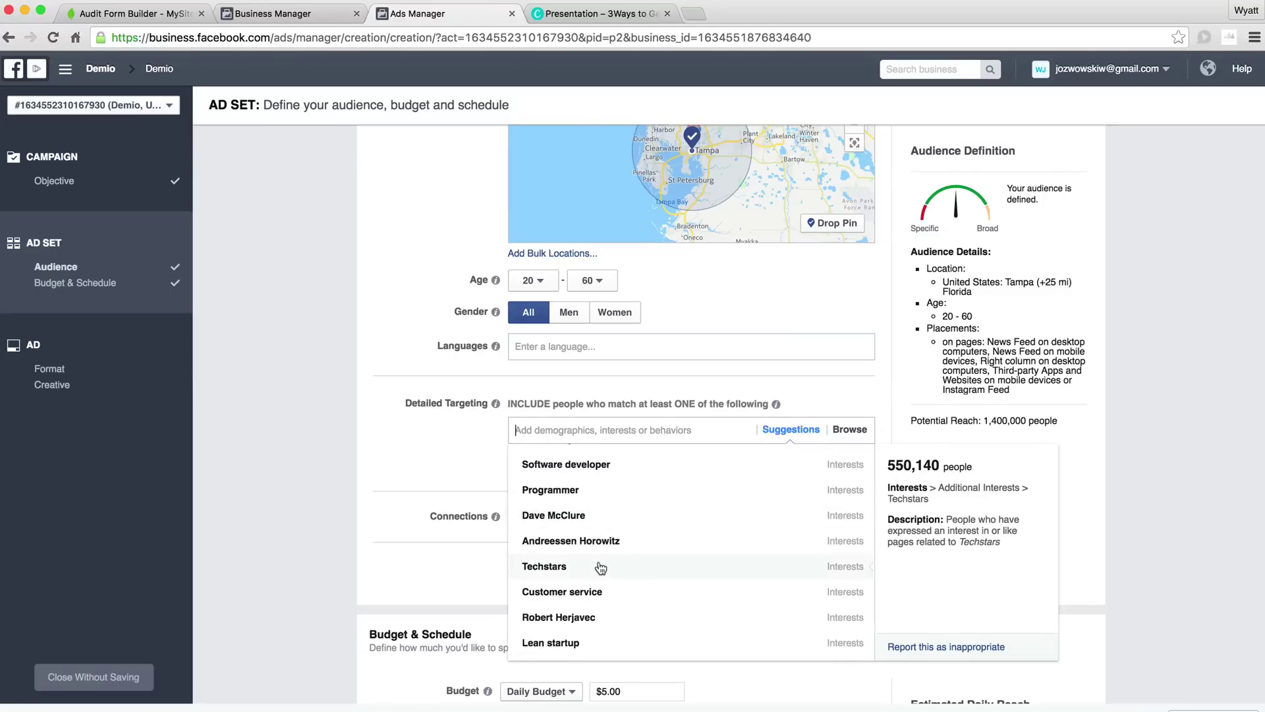
pyautogui.scroll(-5, 593, 580)
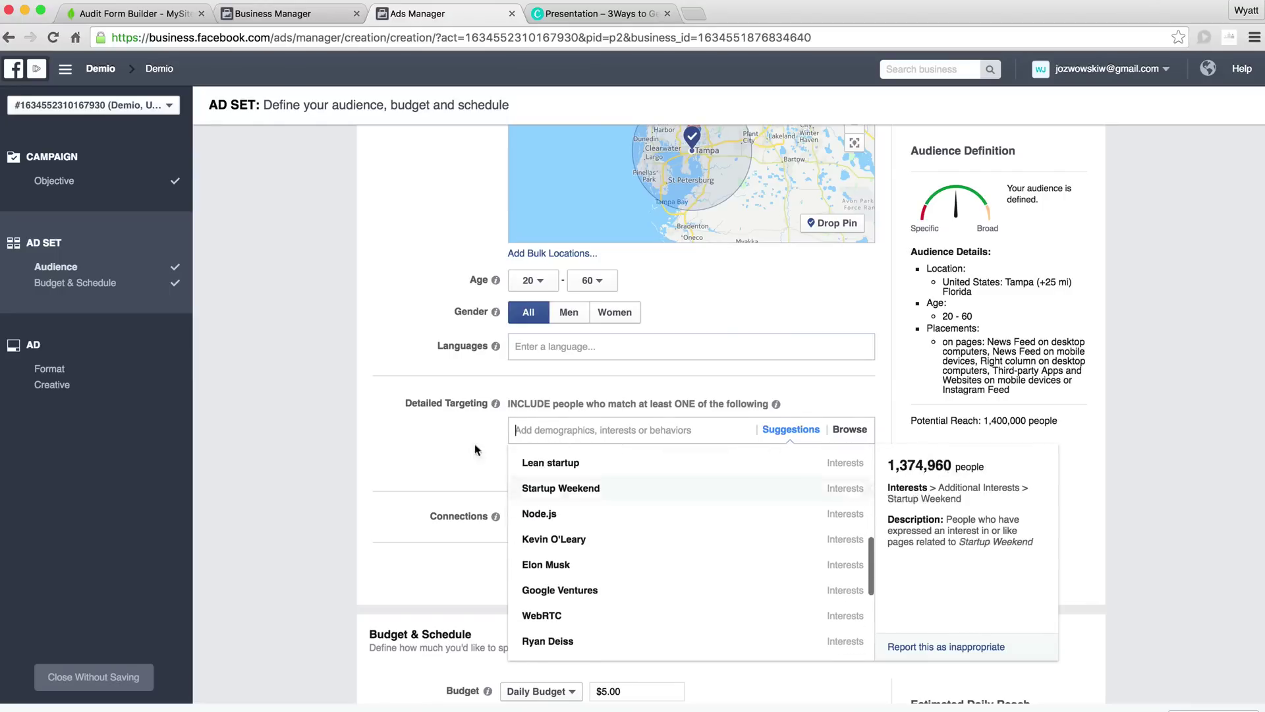
pyautogui.click(791, 429)
pyautogui.click(674, 436)
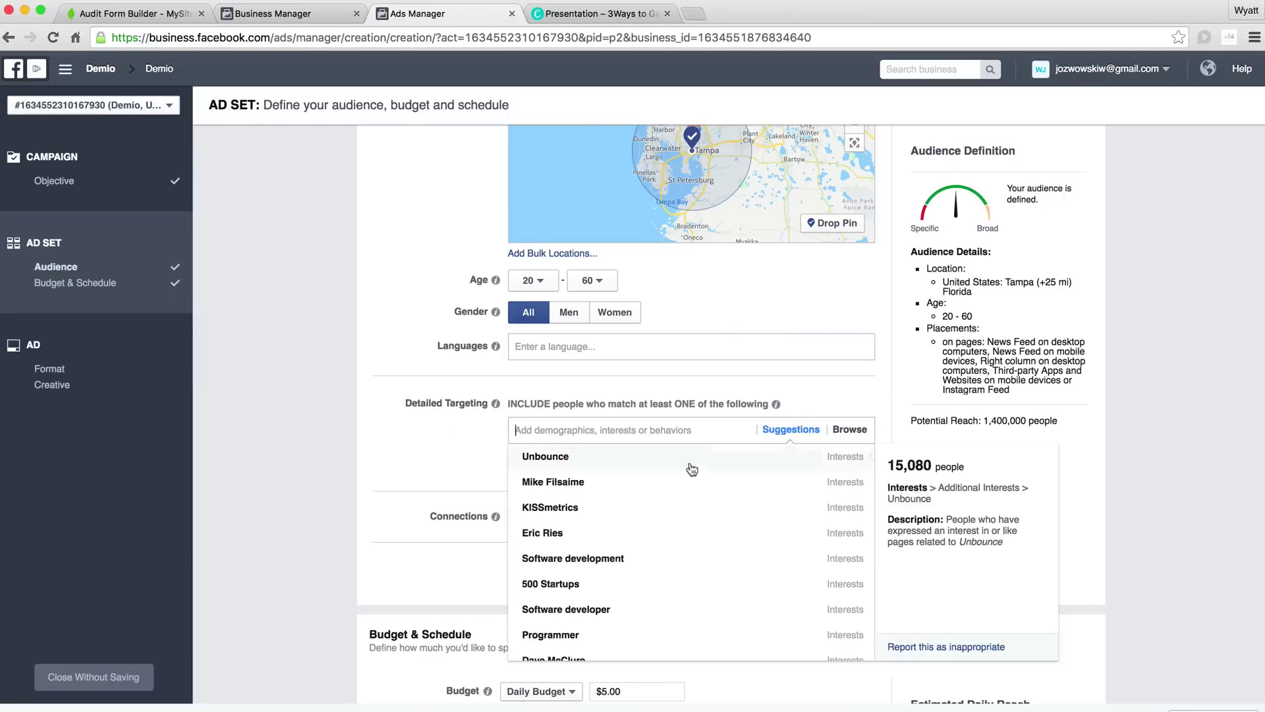
pyautogui.scroll(-10, 659, 501)
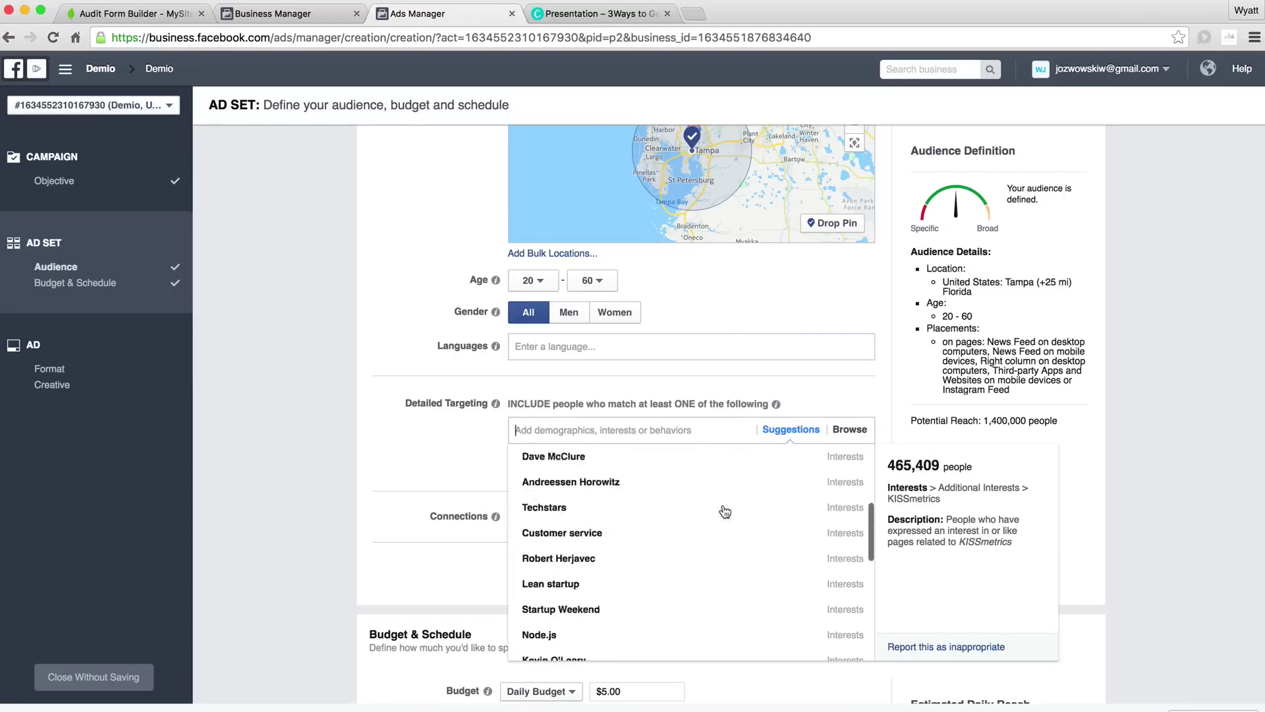
pyautogui.click(422, 441)
# Search the detailed targeting for SEO and for search engine optimization, and add the Search engine optimization interest.
pyautogui.click(561, 432)
pyautogui.write('SEO')
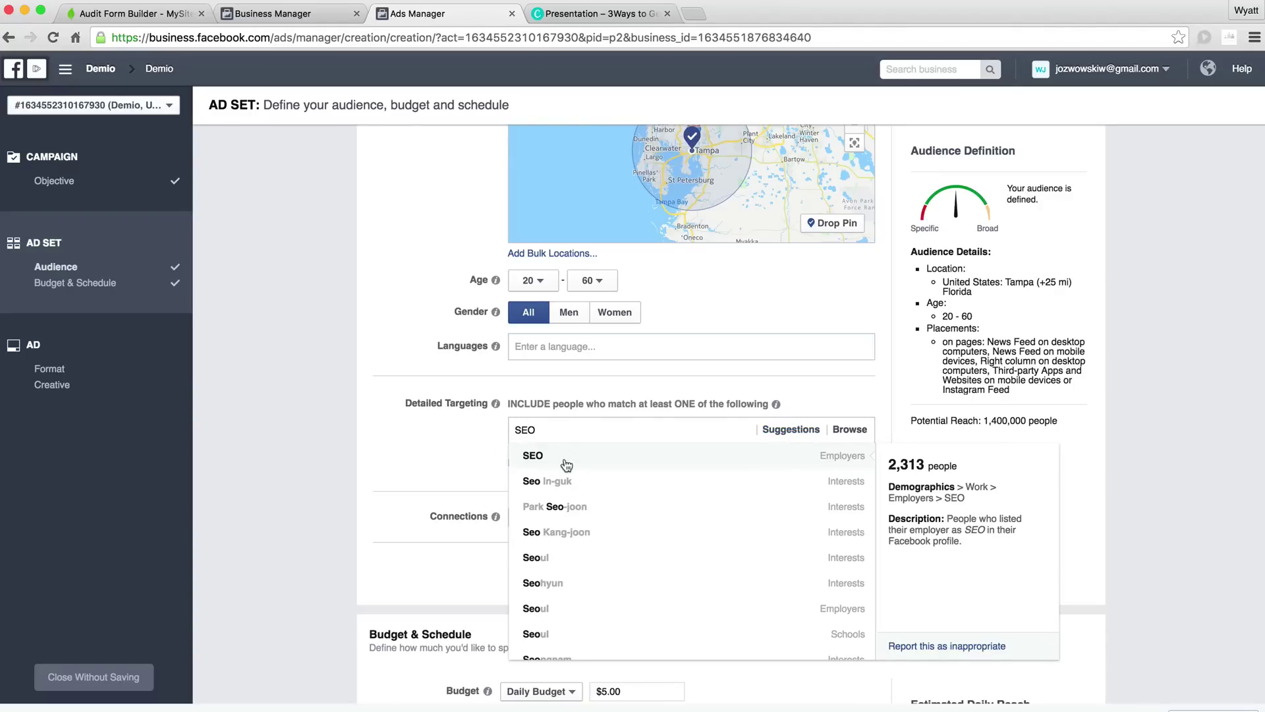
pyautogui.doubleClick(557, 428)
pyautogui.write('search e')
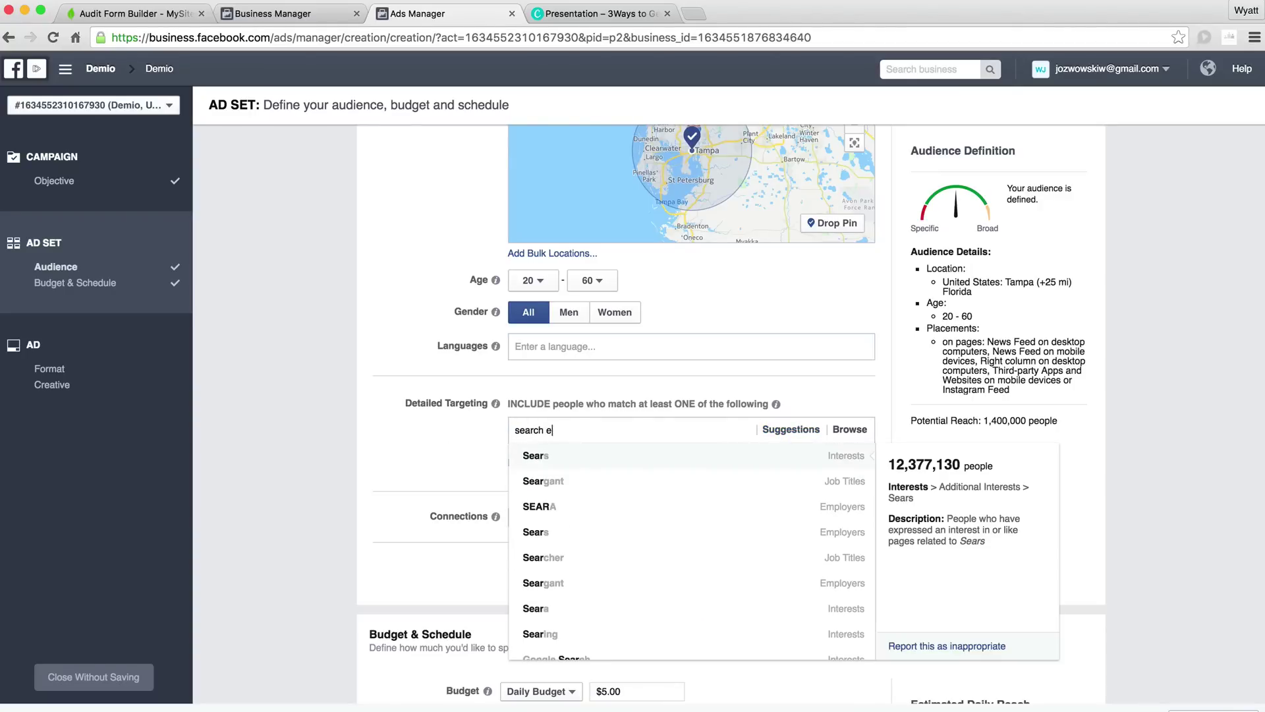
pyautogui.write('ngine opt')
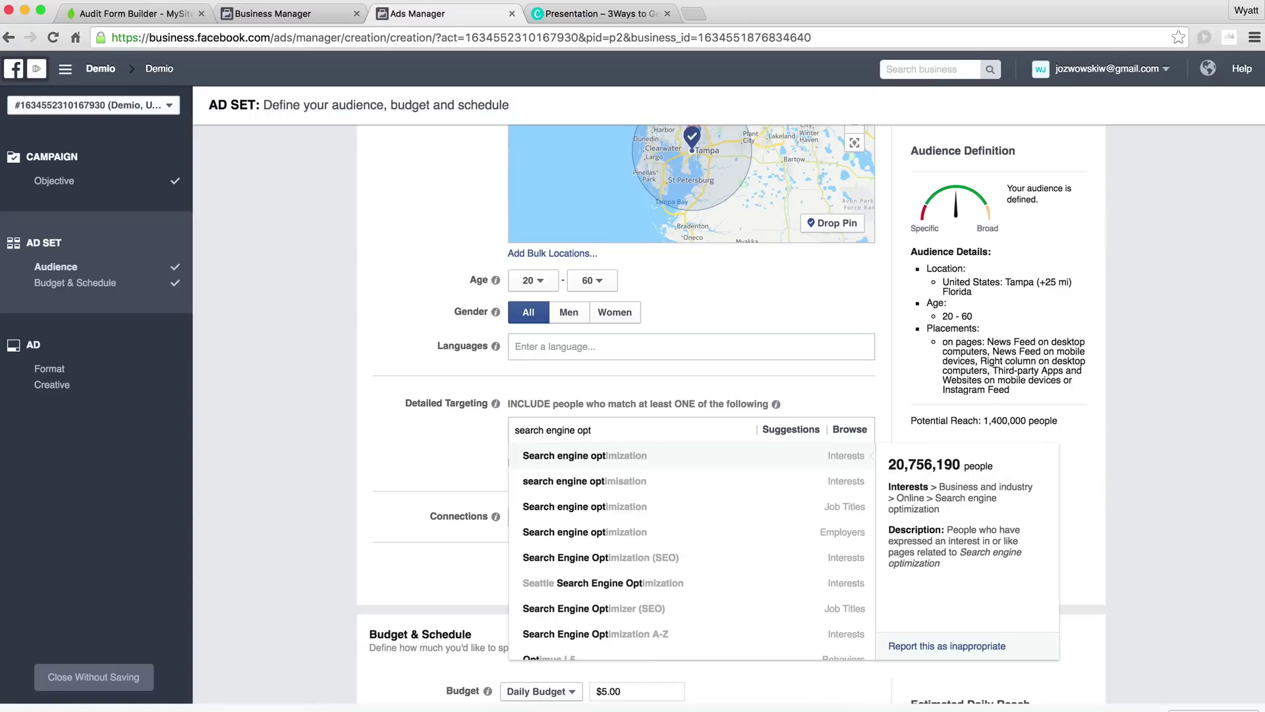
pyautogui.click(564, 457)
pyautogui.click(369, 462)
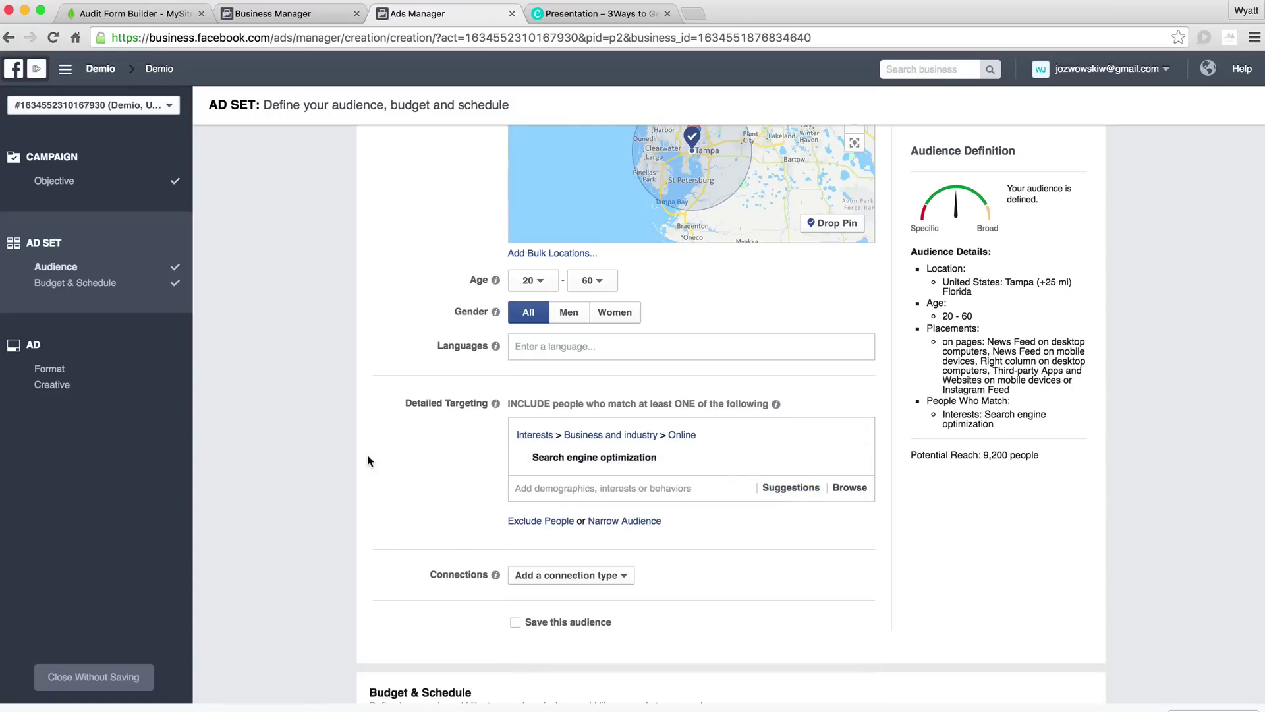
# Narrow the audience with a second detailed targeting condition that people must also match.
pyautogui.click(612, 522)
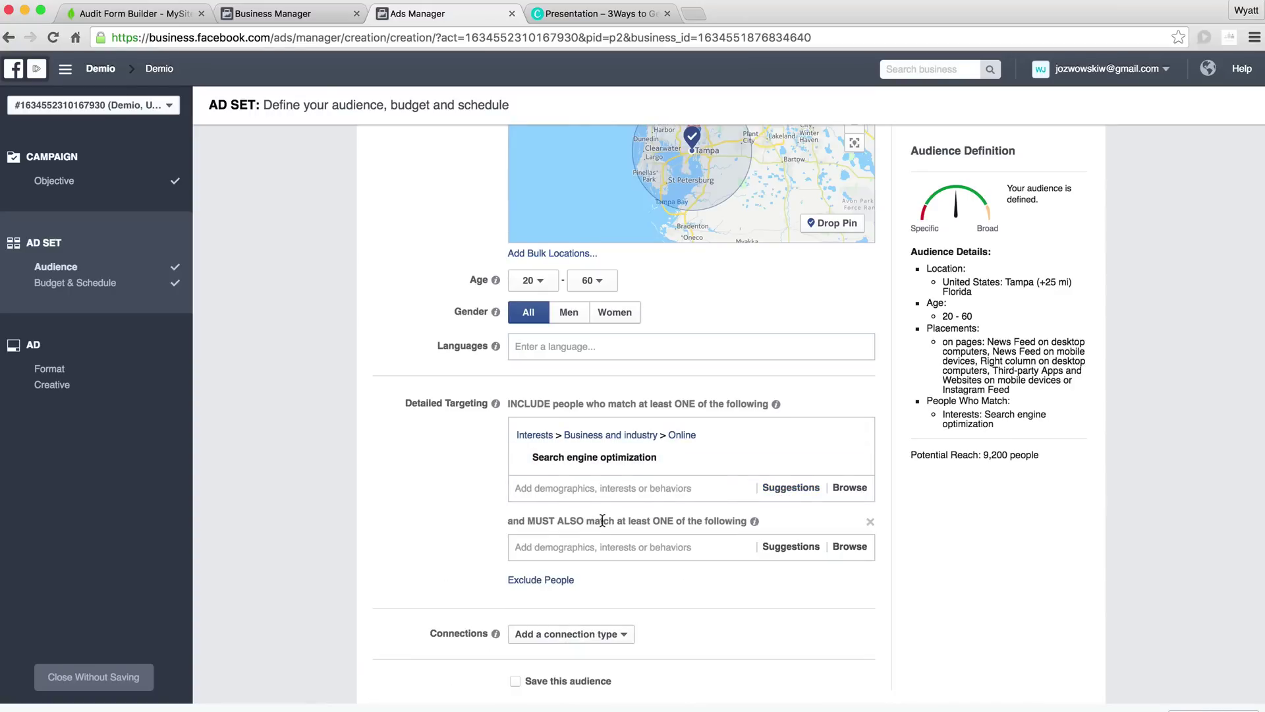
pyautogui.scroll(-1, 594, 514)
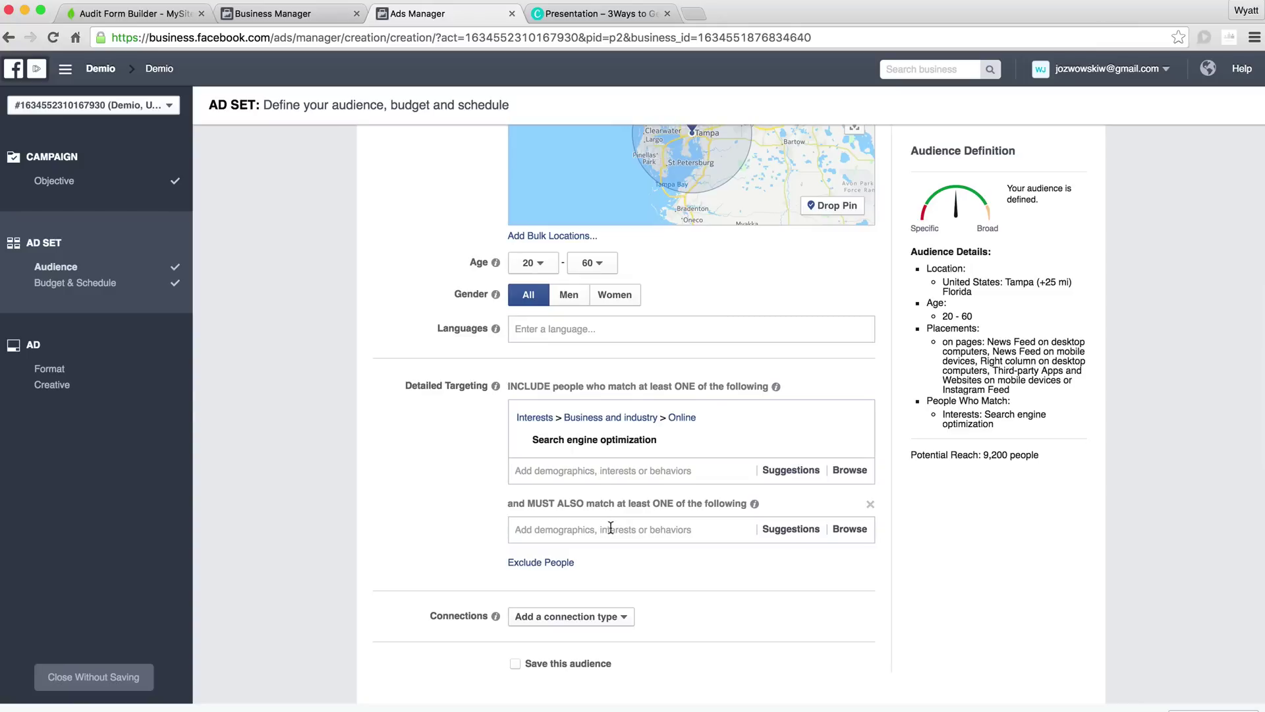
pyautogui.click(647, 530)
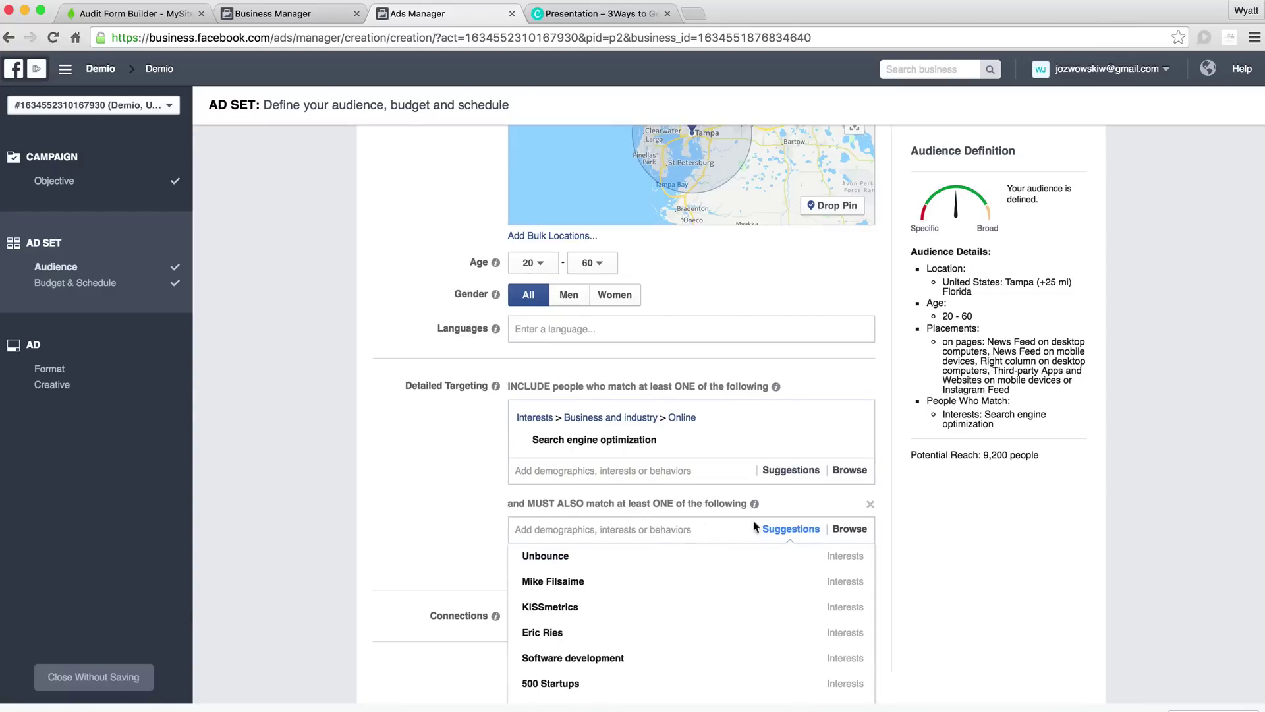
# Examine the Behaviors categories for the narrowing condition, including the Job role and Financial options.
pyautogui.click(849, 534)
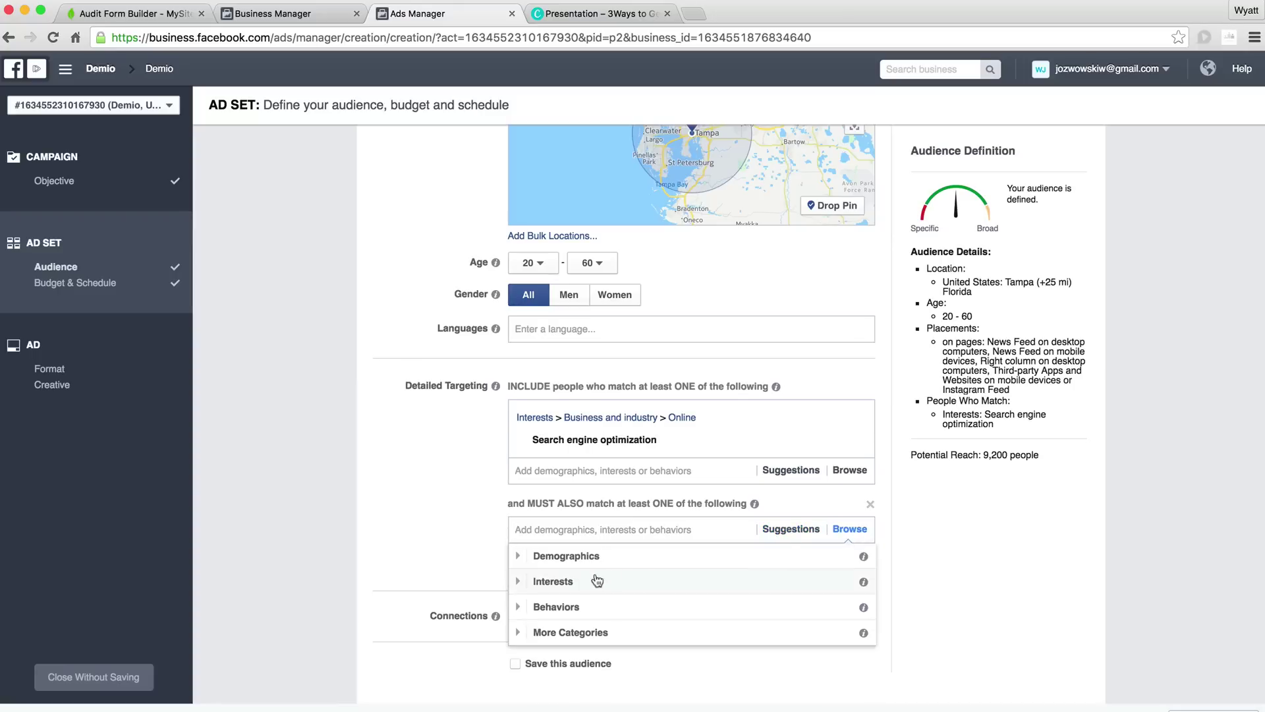
pyautogui.click(521, 608)
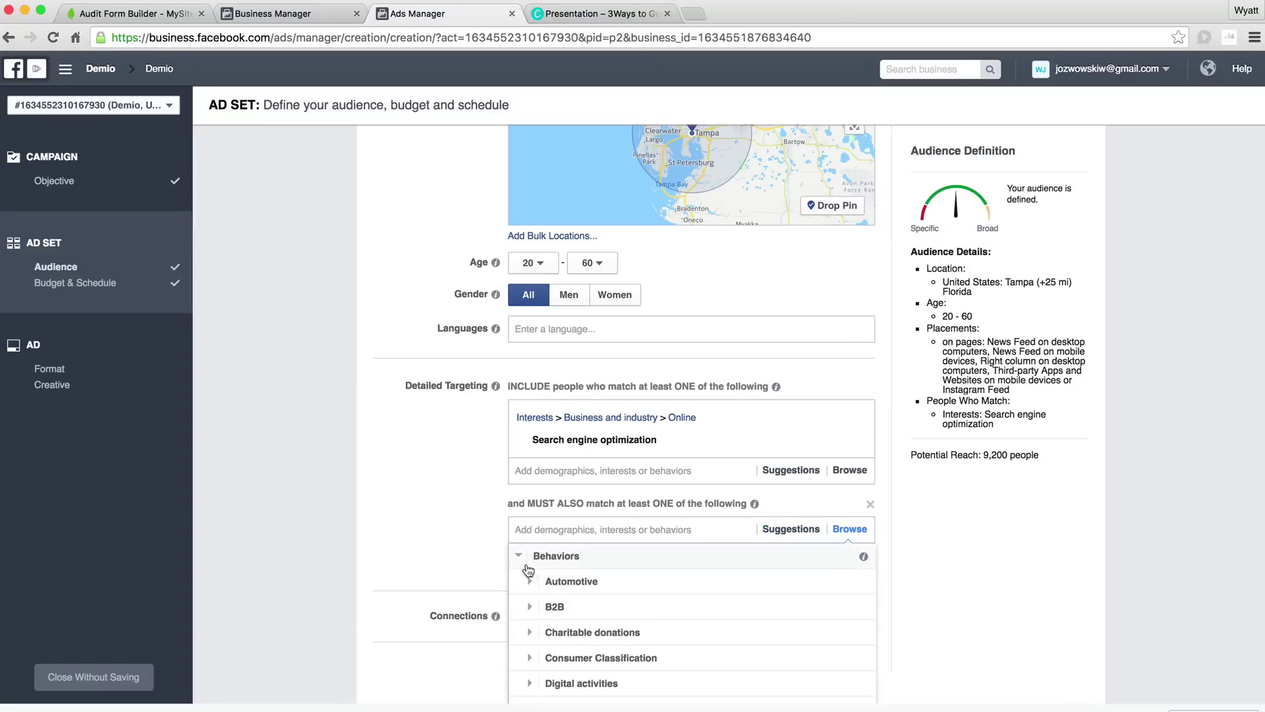
pyautogui.scroll(-3, 522, 561)
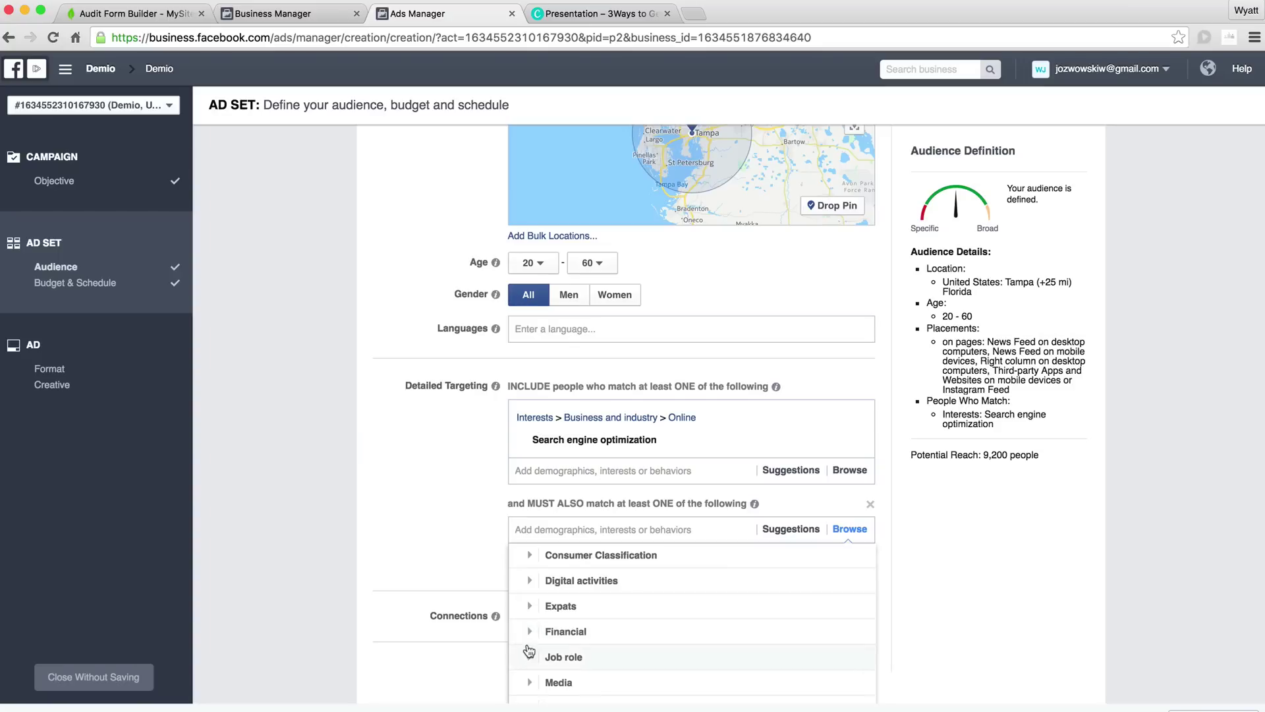
pyautogui.click(531, 657)
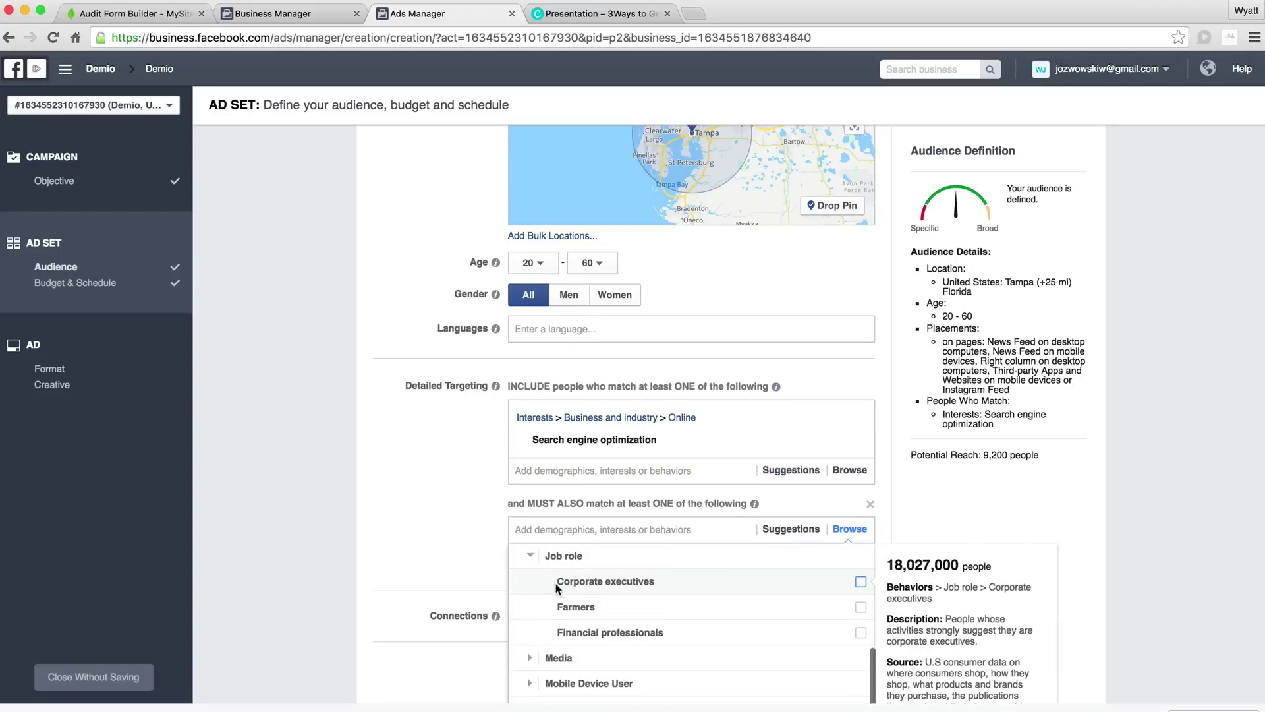
pyautogui.scroll(5, 529, 556)
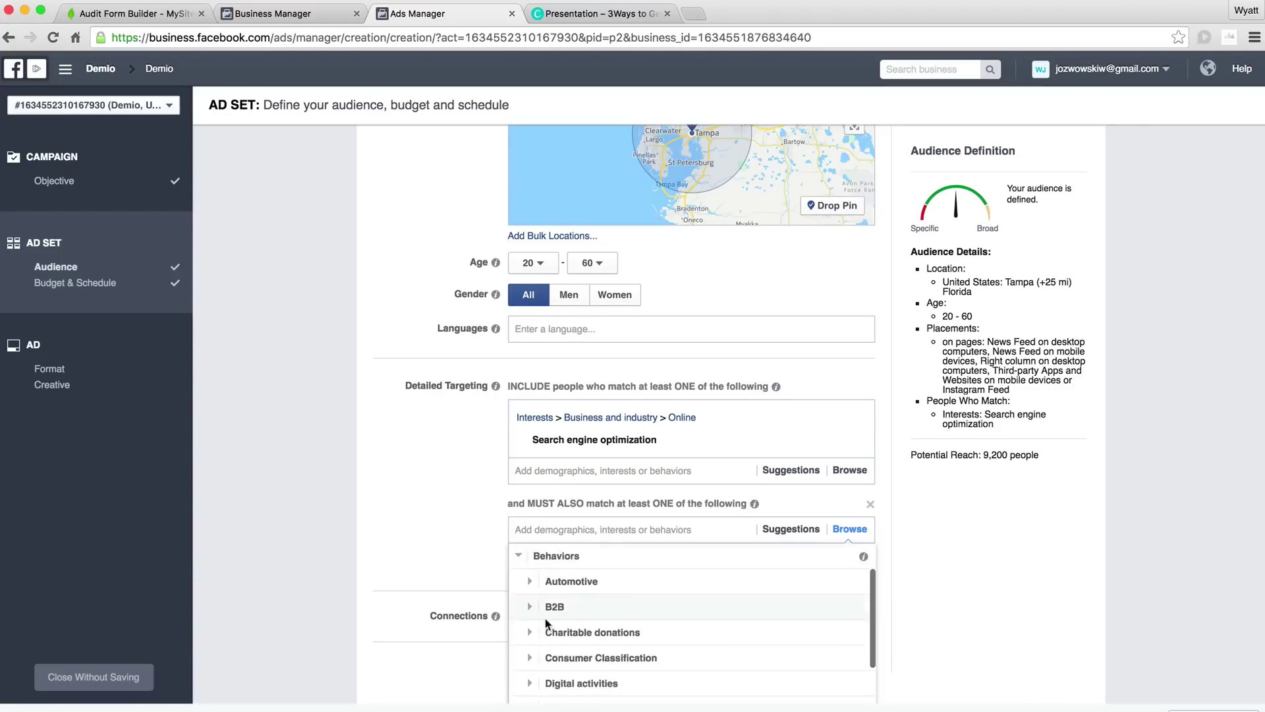
pyautogui.scroll(-2, 546, 623)
pyautogui.scroll(-1, 533, 620)
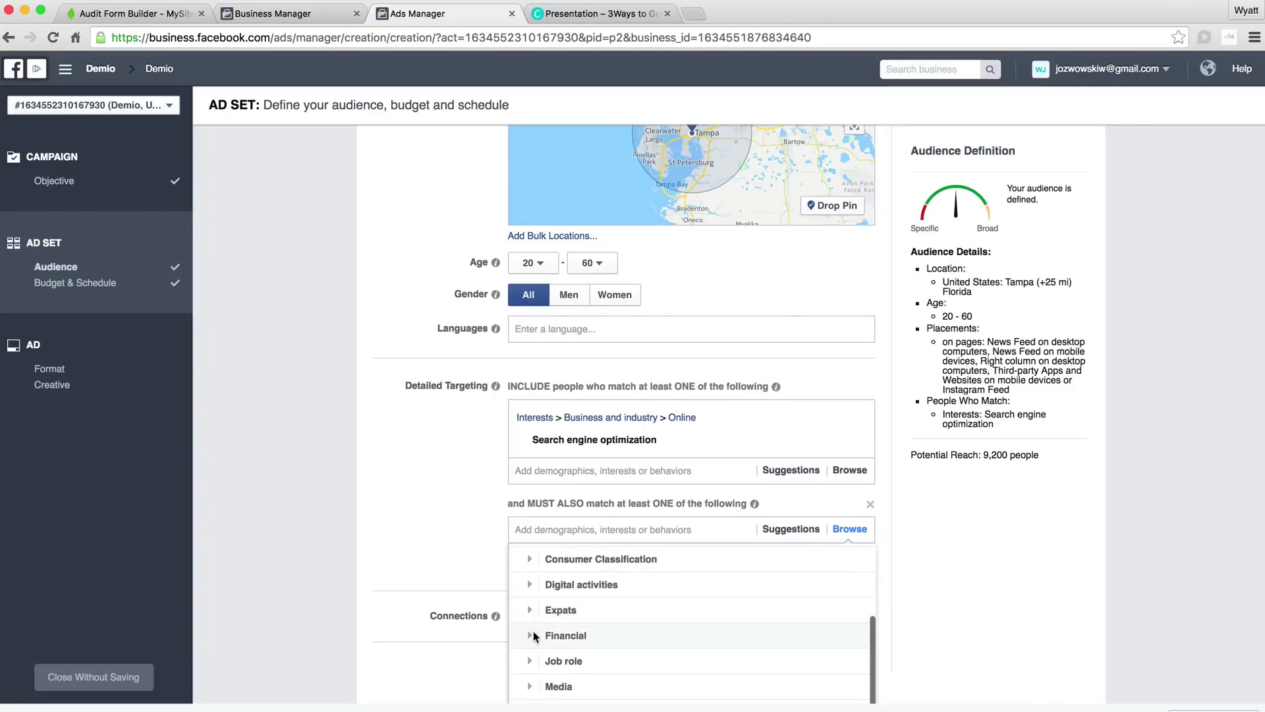
pyautogui.click(530, 635)
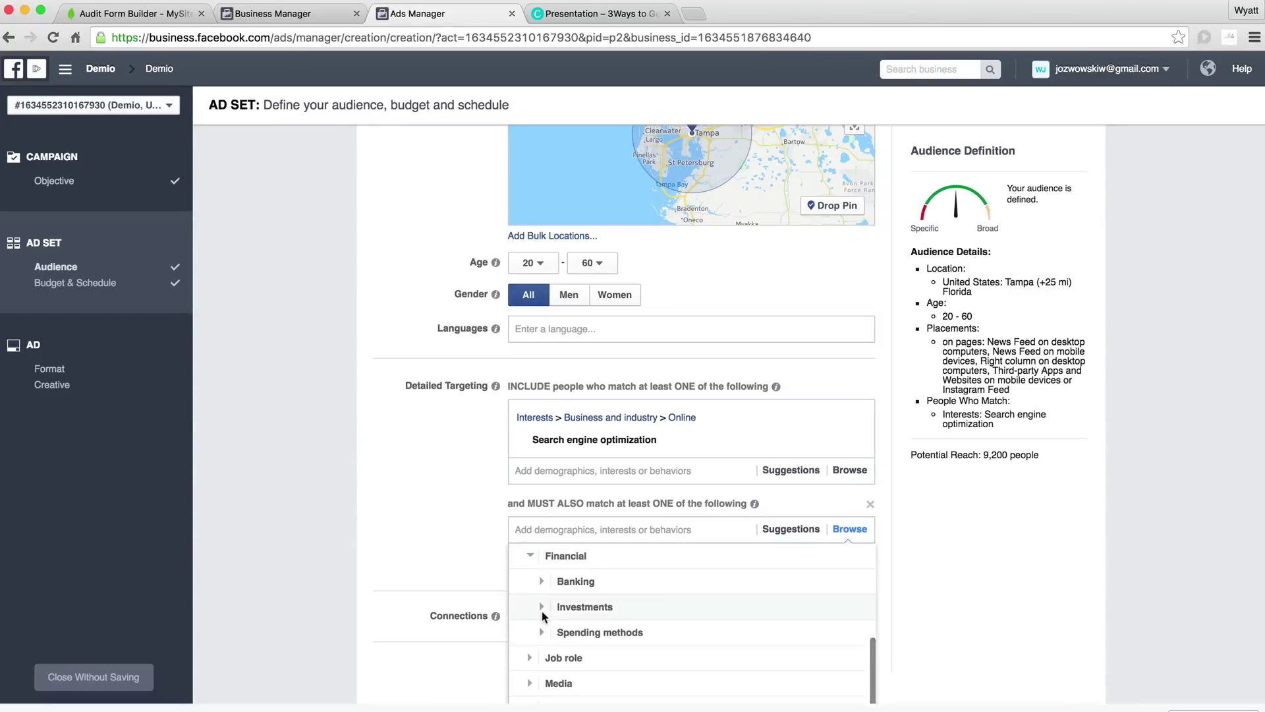
pyautogui.click(530, 556)
pyautogui.scroll(-5, 547, 609)
pyautogui.scroll(6, 633, 554)
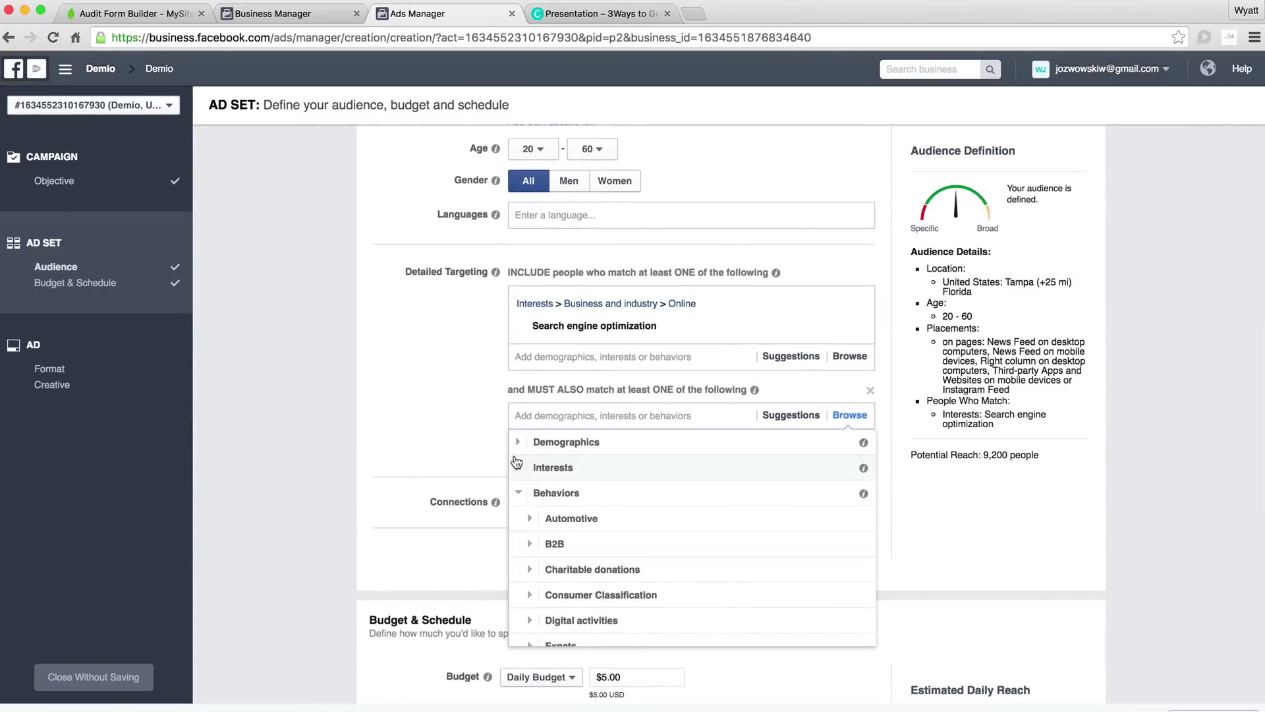
# Browse the Demographics categories for the narrowing condition and add the Small business office type under Work.
pyautogui.click(520, 441)
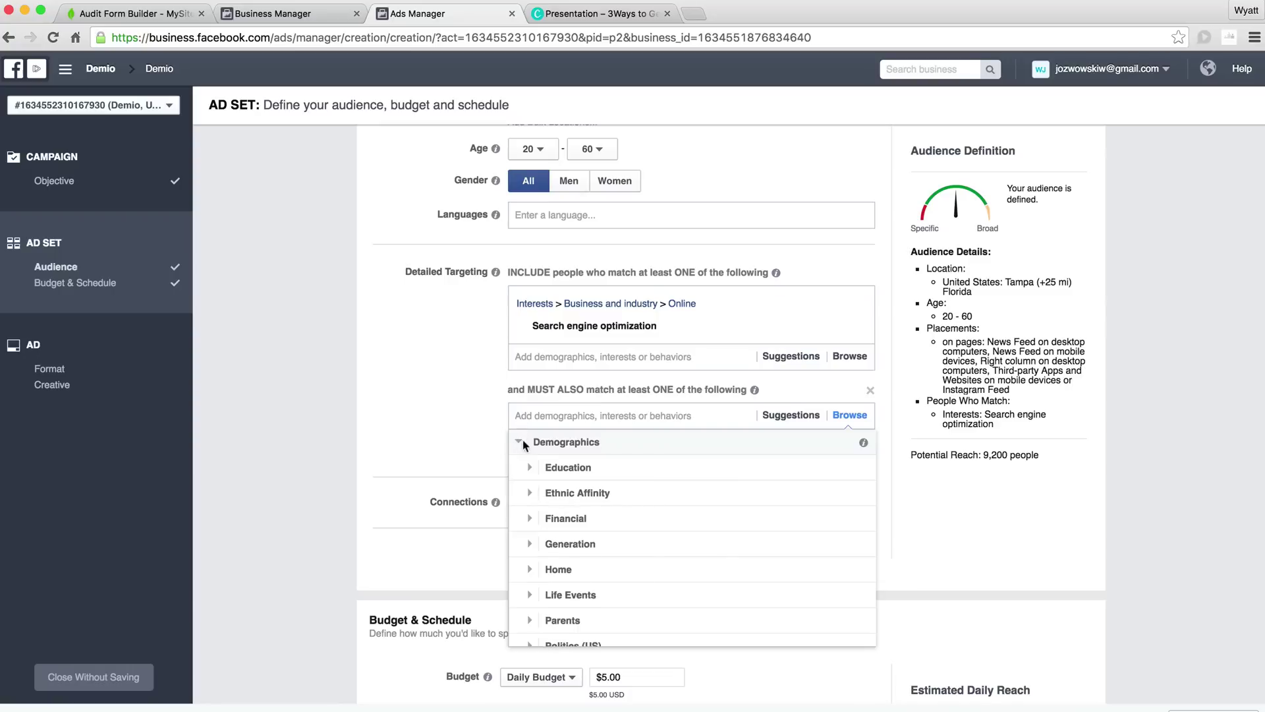
pyautogui.scroll(-2, 537, 501)
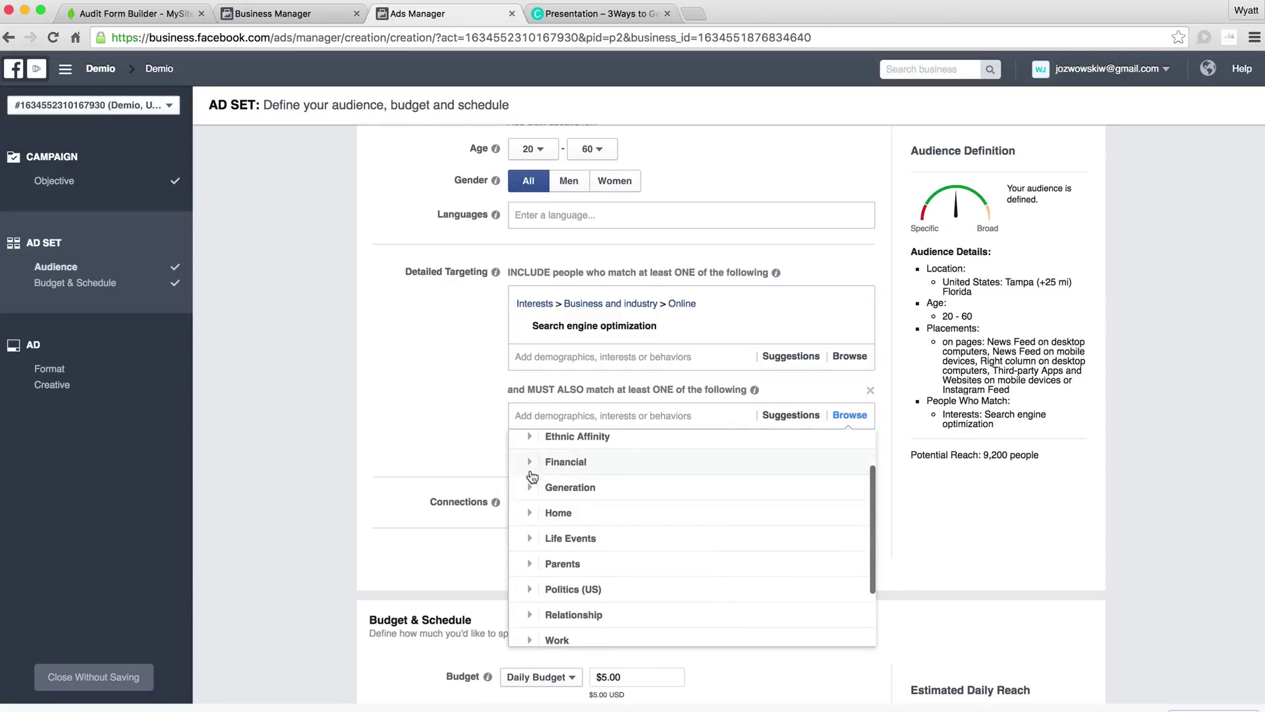
pyautogui.click(530, 463)
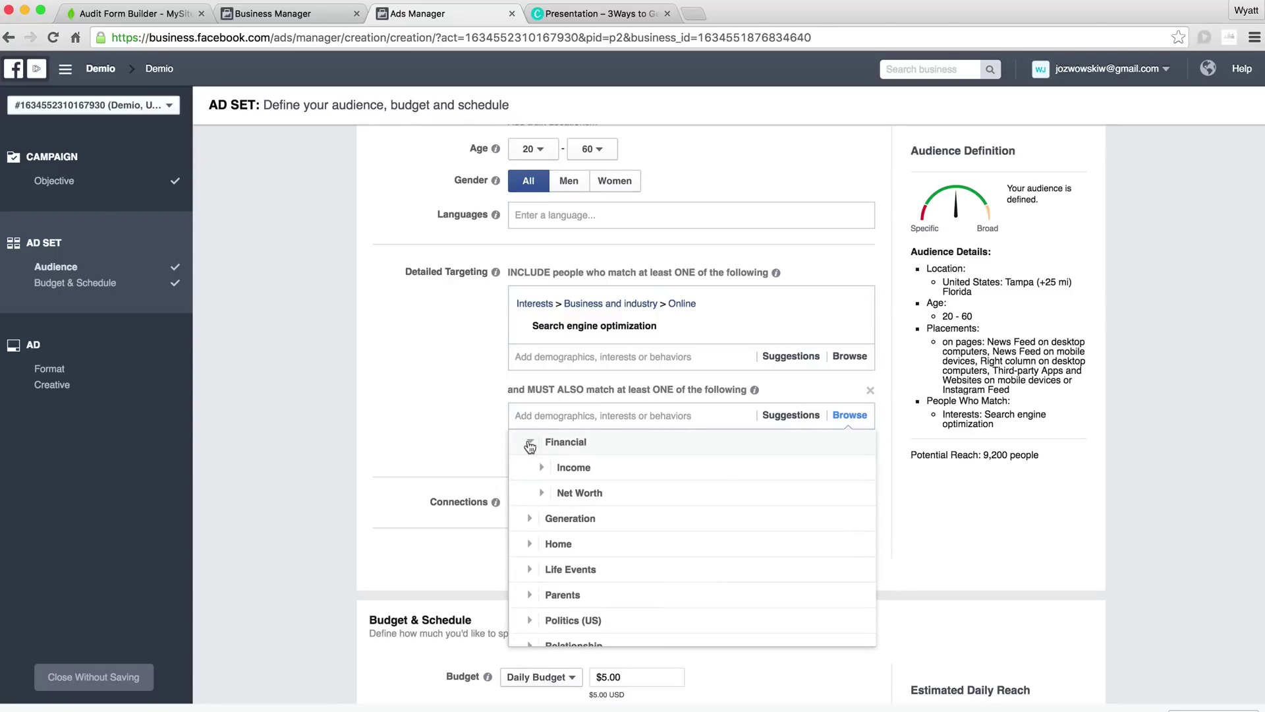
pyautogui.click(530, 446)
pyautogui.scroll(2, 531, 517)
pyautogui.scroll(-2, 546, 514)
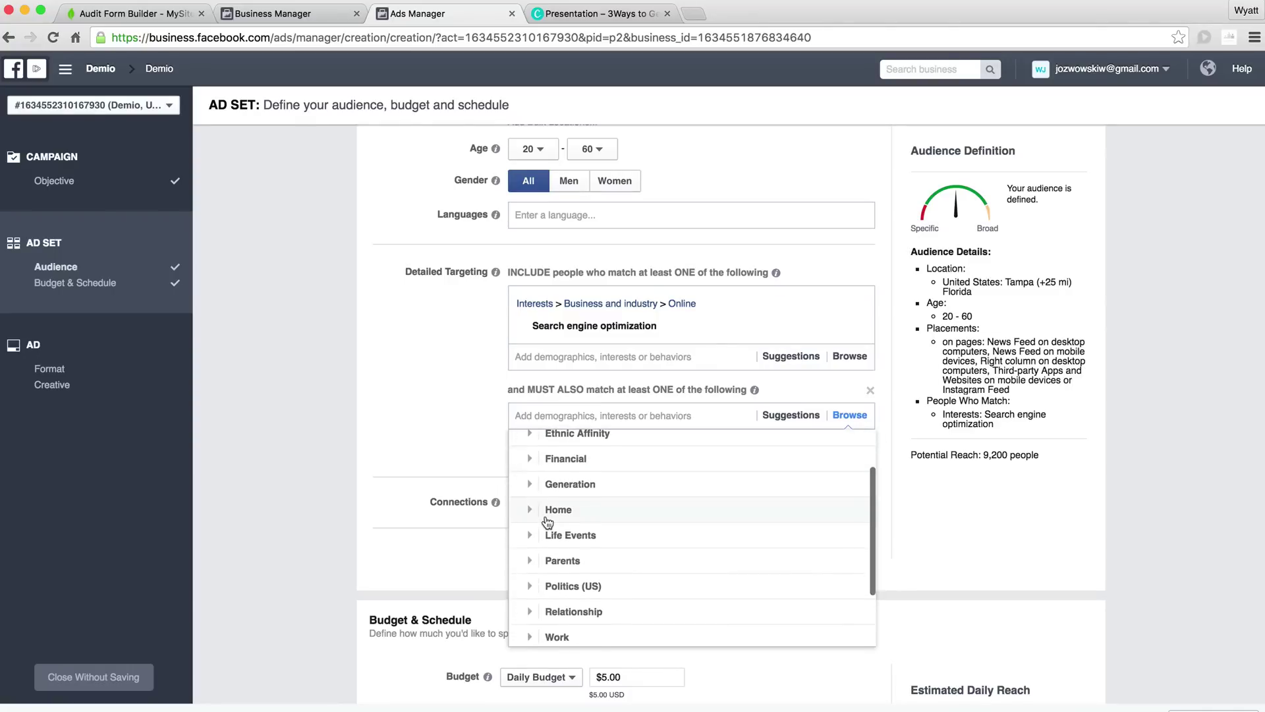
pyautogui.scroll(-3, 547, 522)
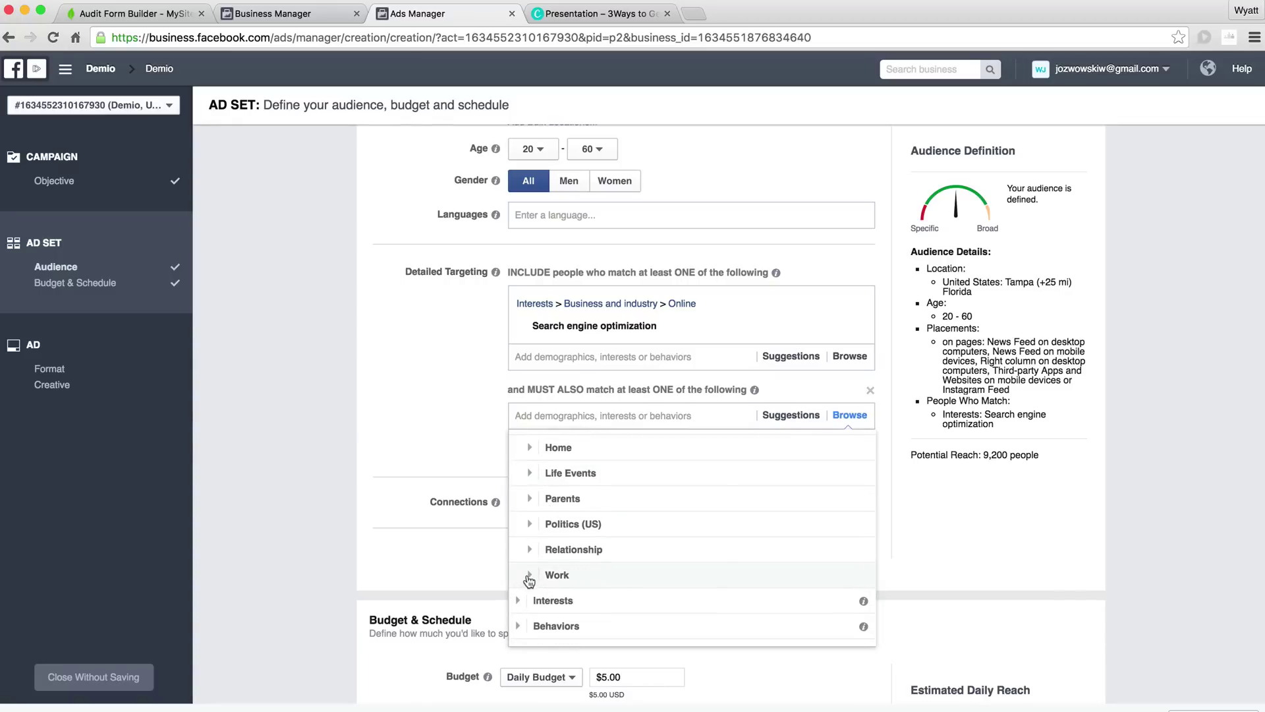
pyautogui.click(529, 579)
pyautogui.click(541, 555)
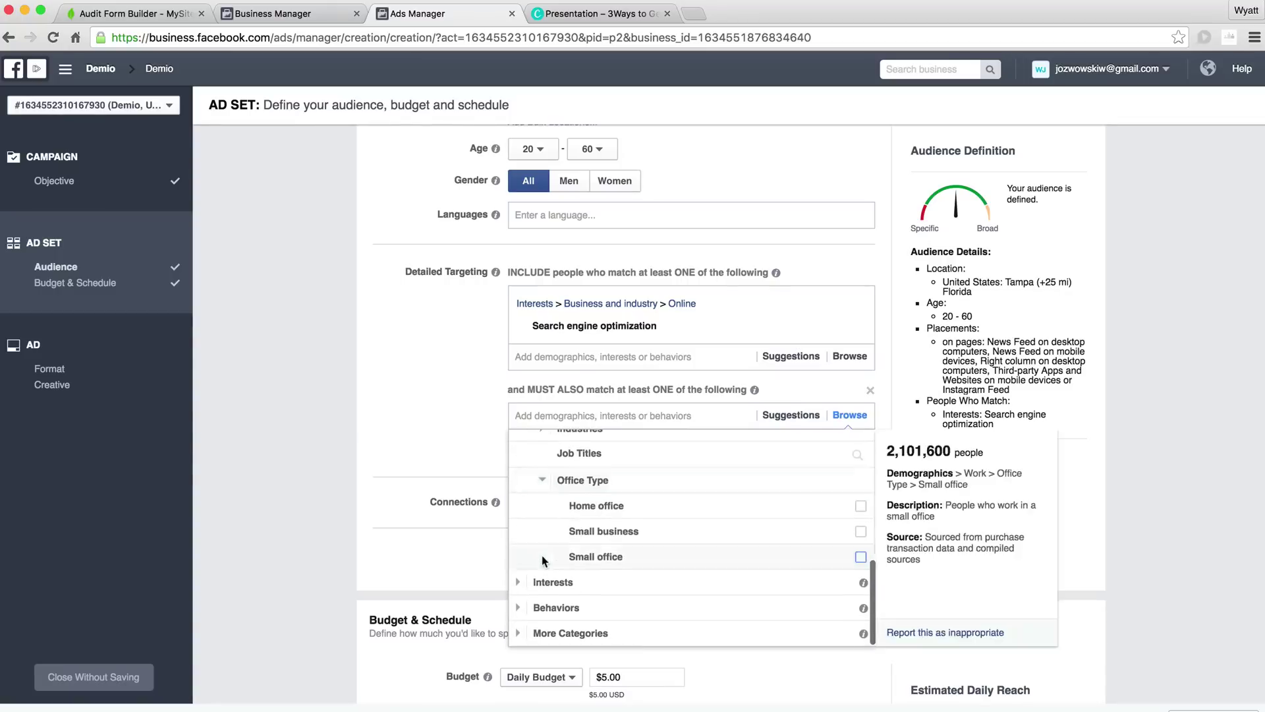
pyautogui.click(604, 531)
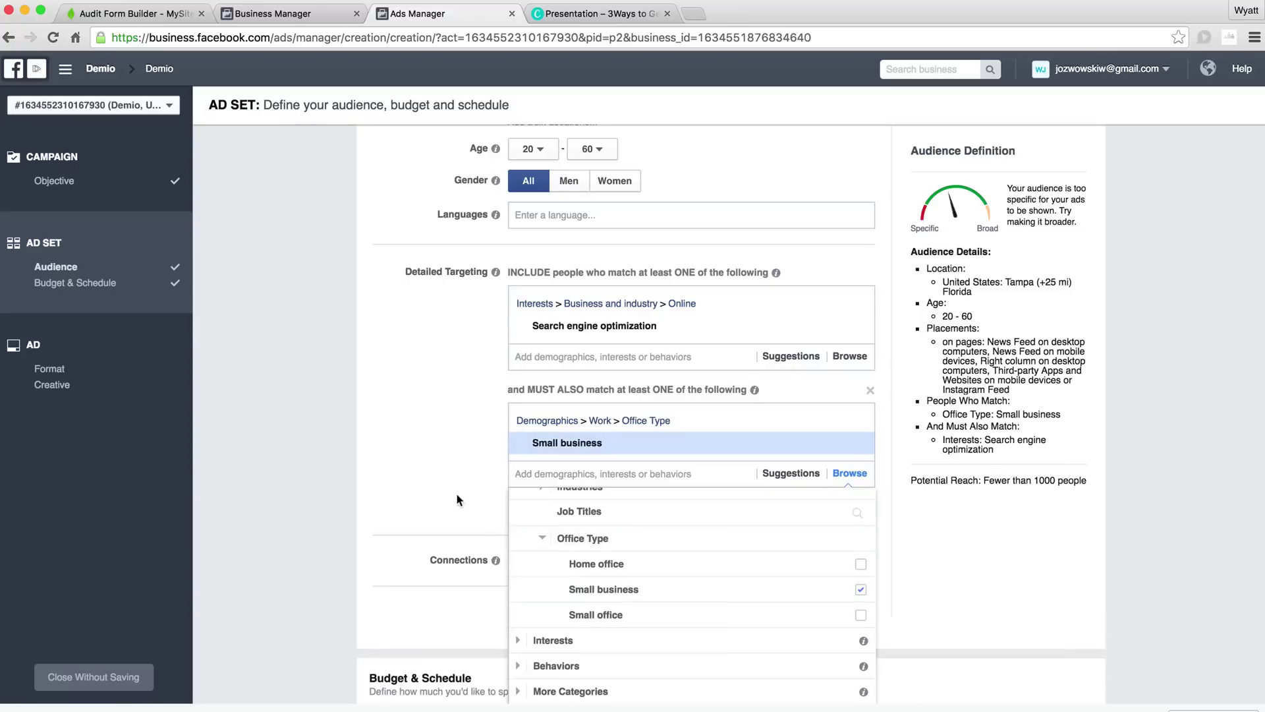
pyautogui.click(401, 397)
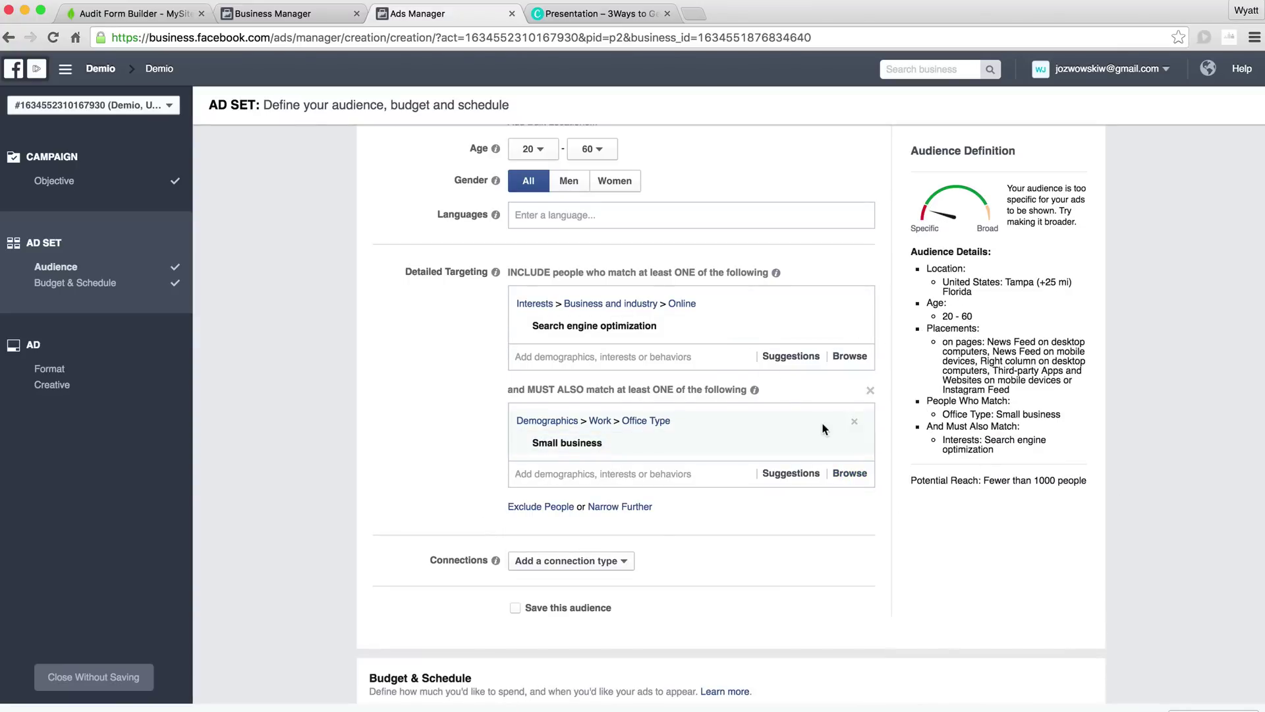
# Remove the Search engine optimization interest from the first detailed targeting condition and leave that condition empty.
pyautogui.click(852, 326)
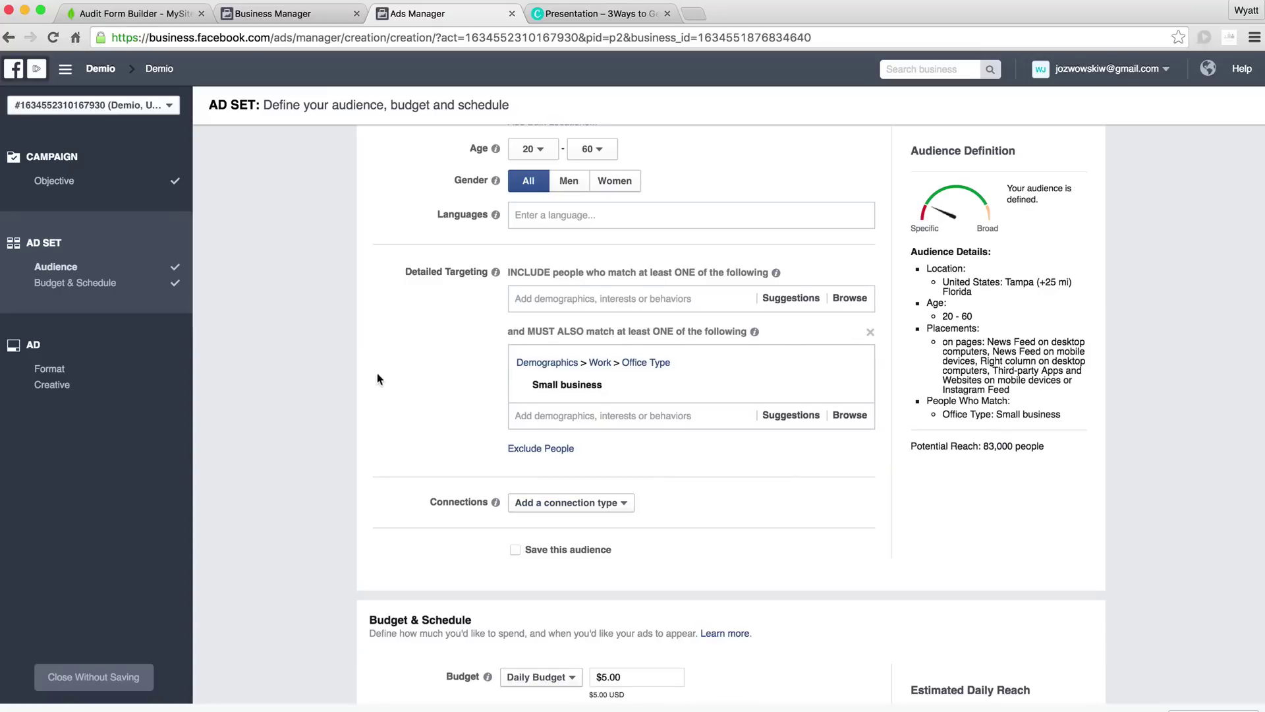
pyautogui.moveTo(604, 389)
pyautogui.scroll(5, 455, 396)
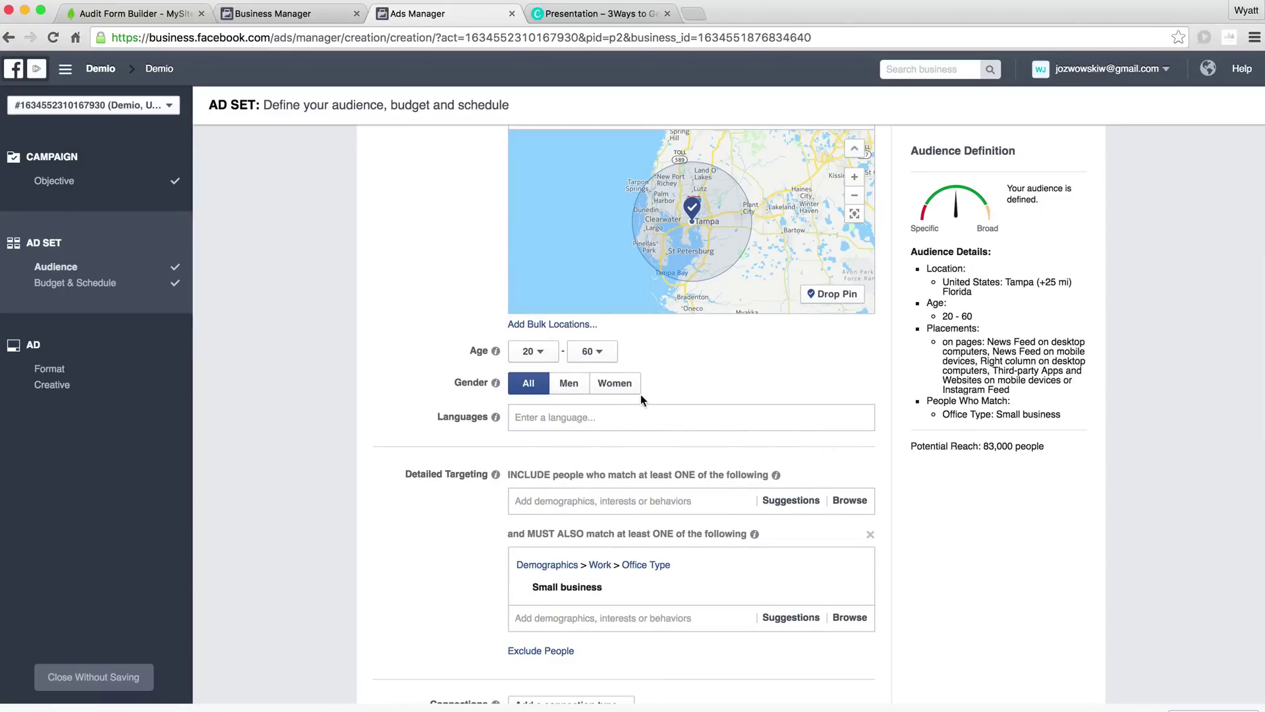
pyautogui.scroll(-1, 551, 477)
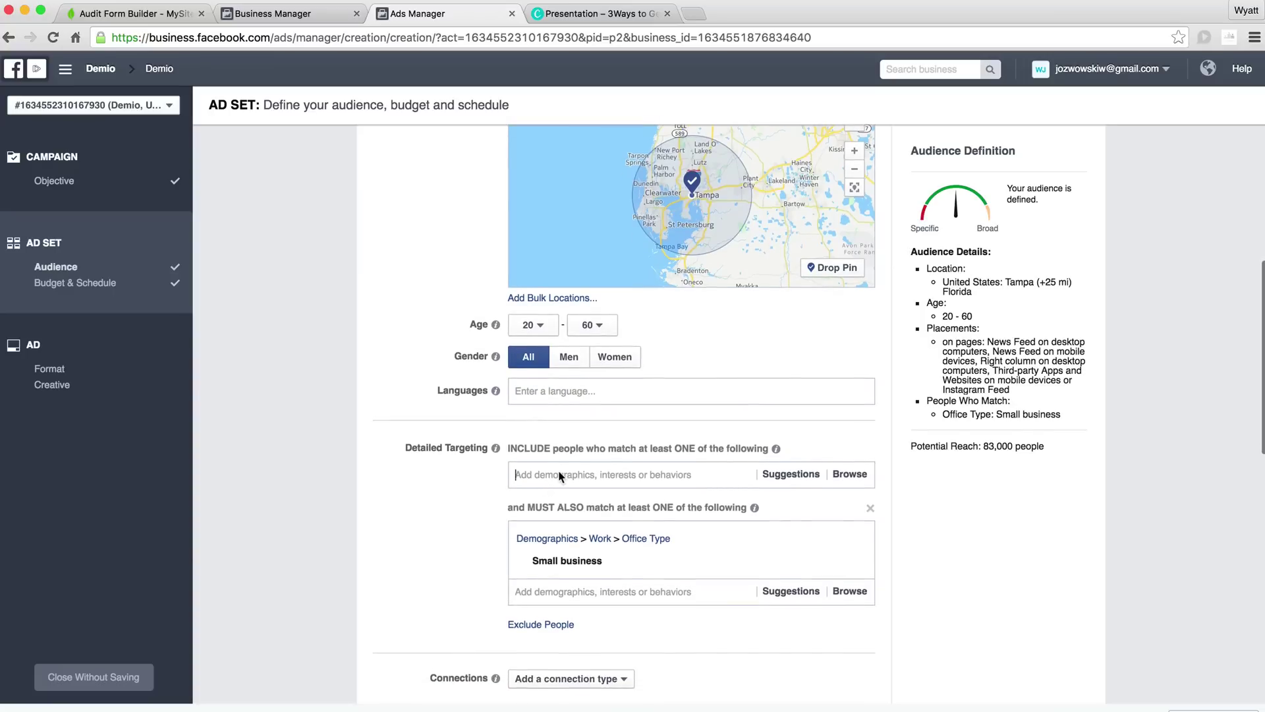
pyautogui.click(551, 476)
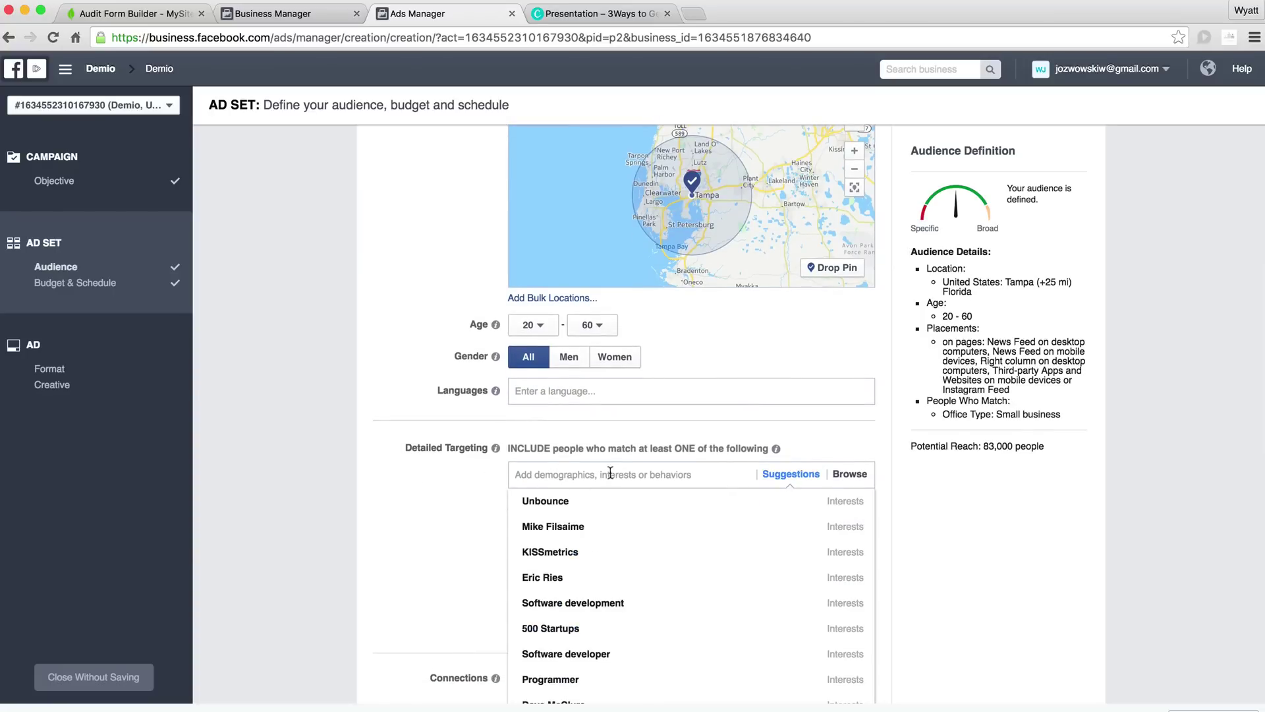
pyautogui.click(408, 520)
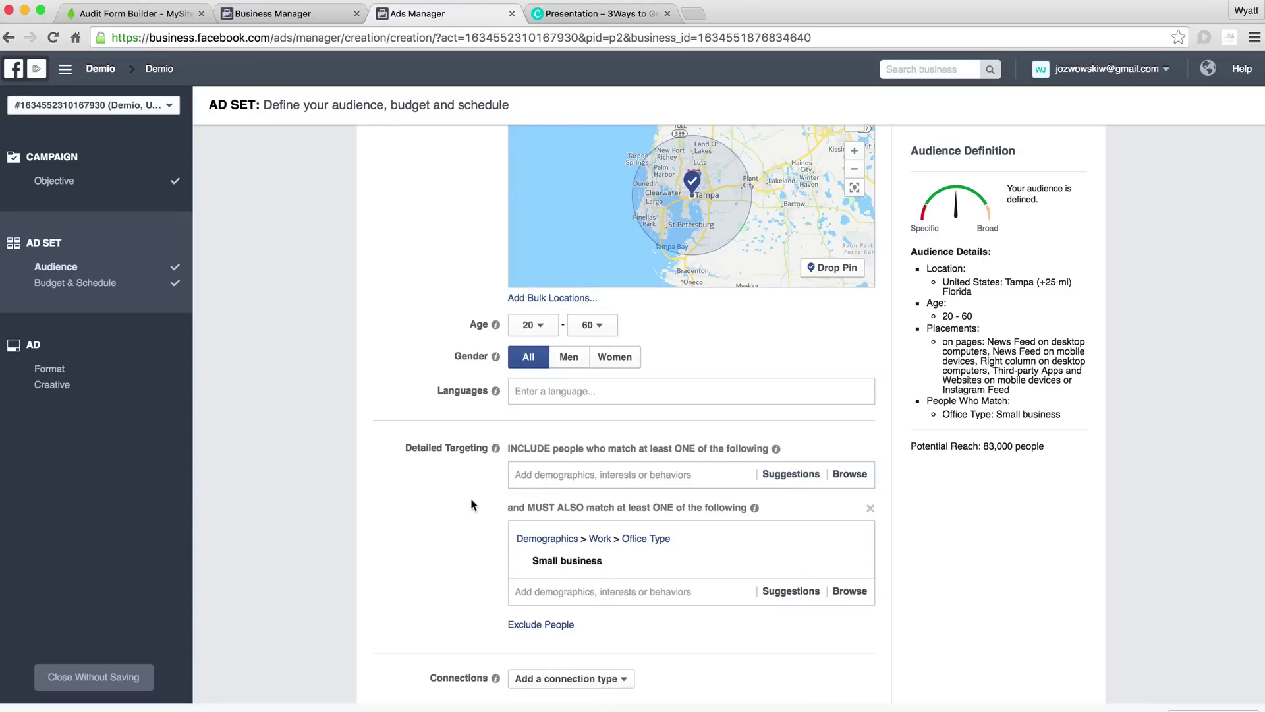
# Review the ad set's audience definition, location, detailed targeting, and budget and schedule settings.
pyautogui.scroll(-1, 602, 499)
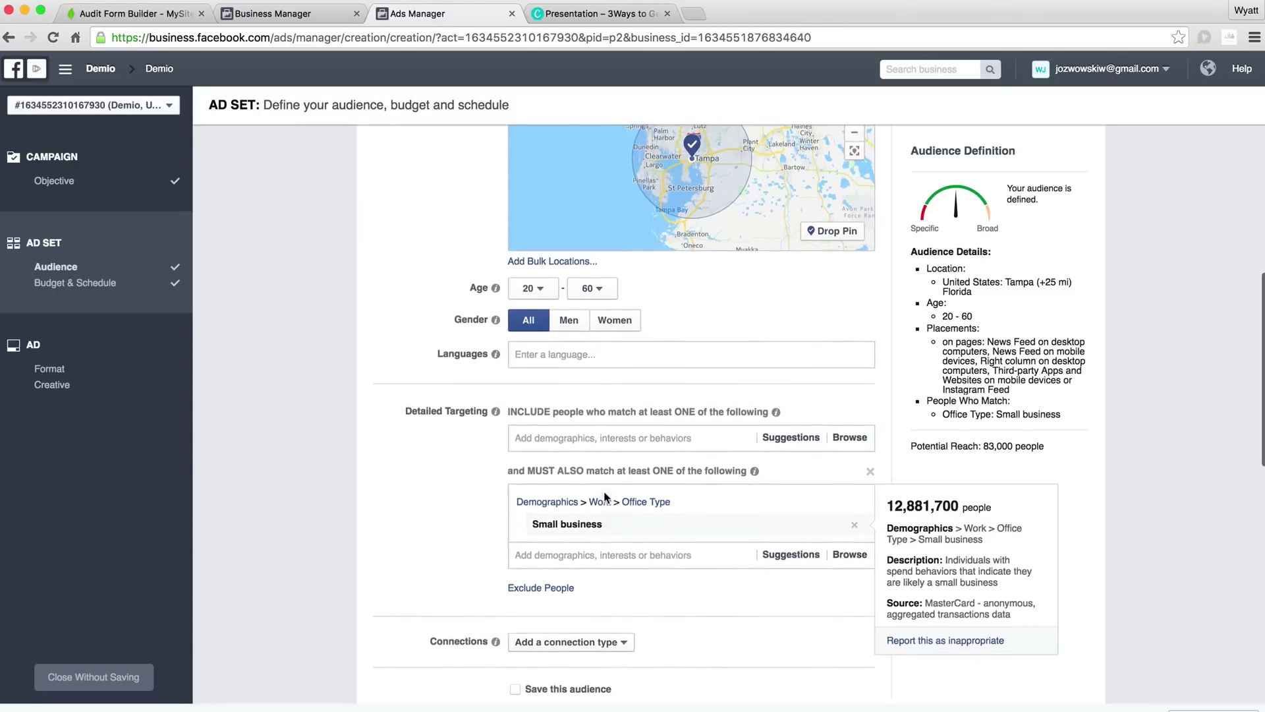
pyautogui.scroll(3, 642, 432)
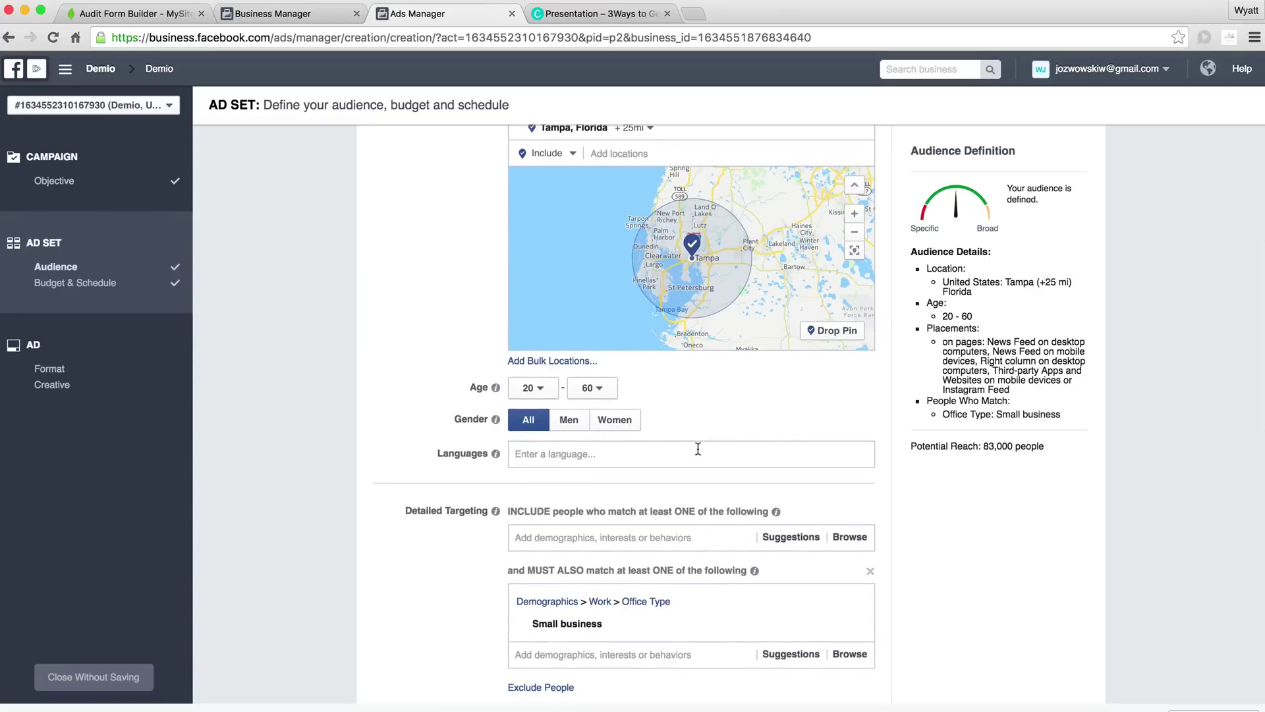
pyautogui.scroll(-3, 698, 448)
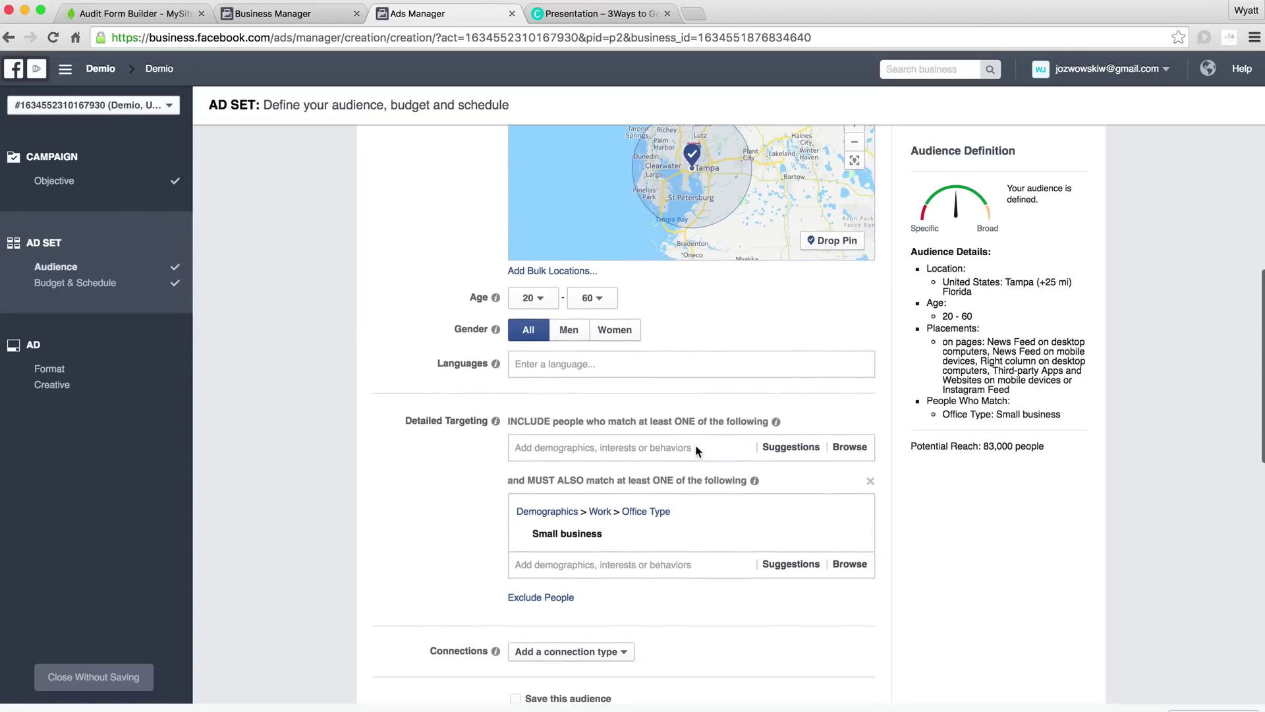
pyautogui.scroll(2, 702, 461)
pyautogui.scroll(-5, 466, 401)
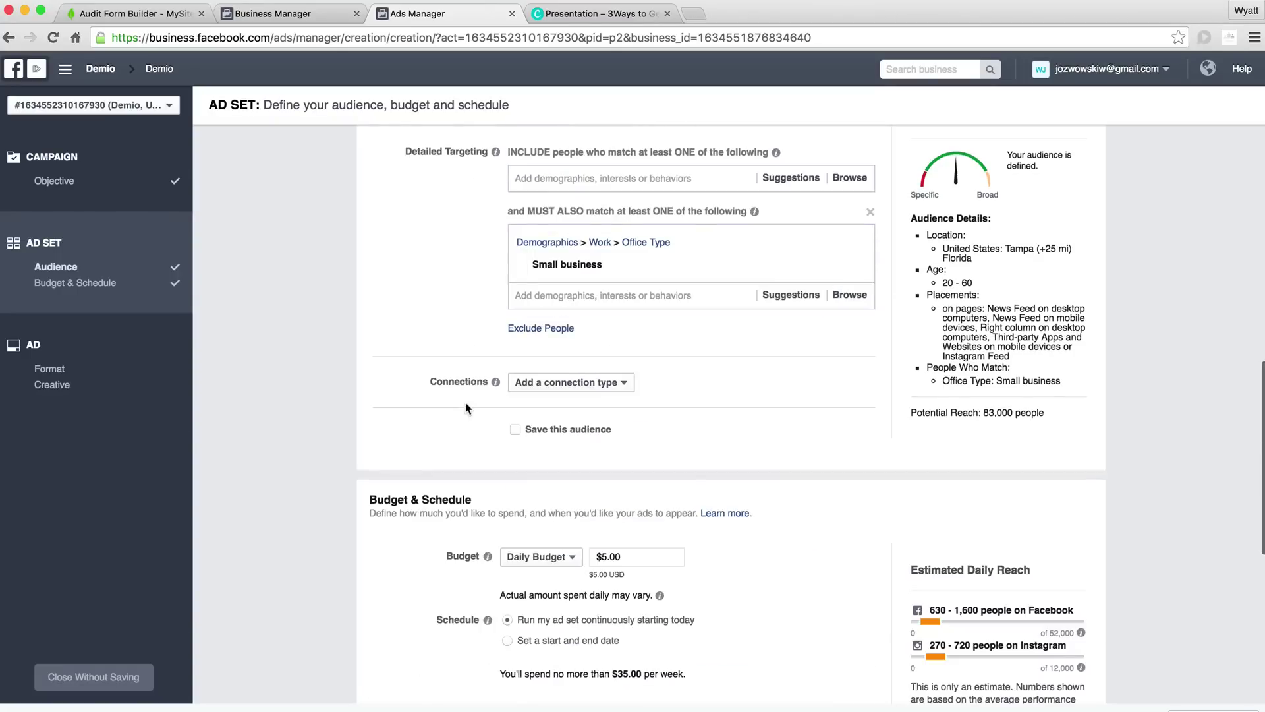
pyautogui.scroll(-3, 466, 402)
pyautogui.scroll(-8, 479, 408)
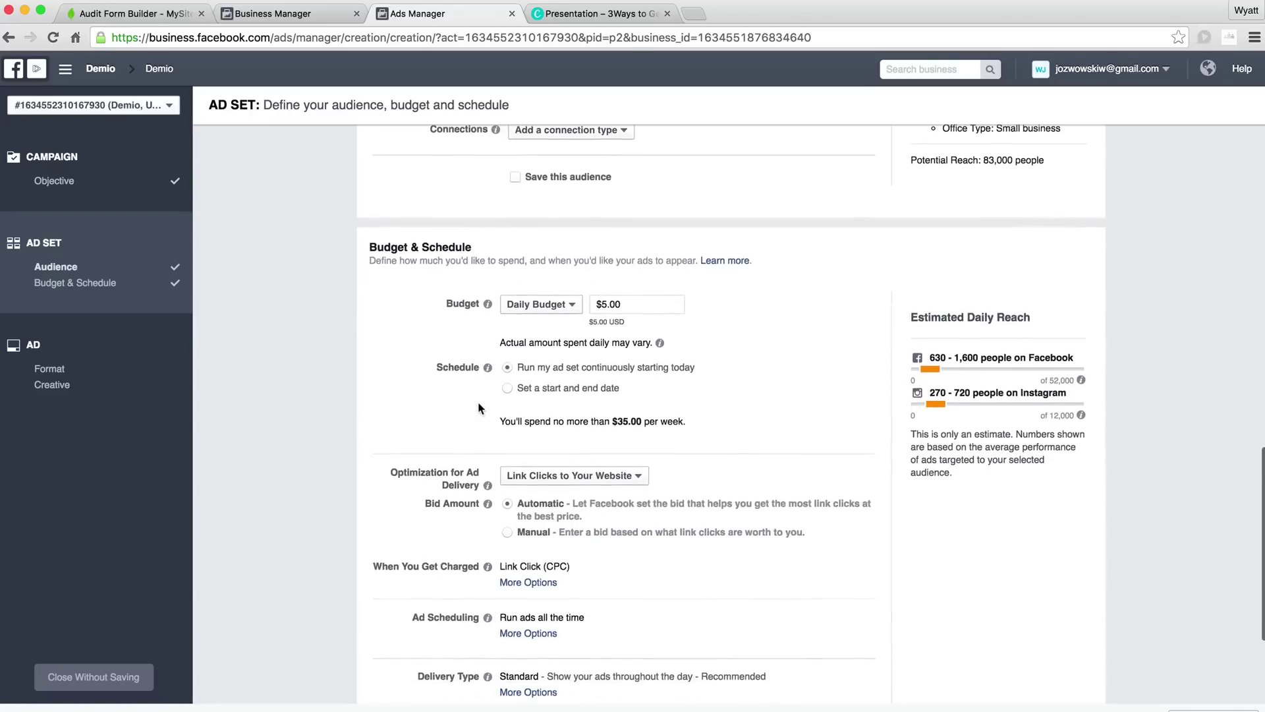
pyautogui.scroll(3, 572, 521)
pyautogui.scroll(6, 570, 513)
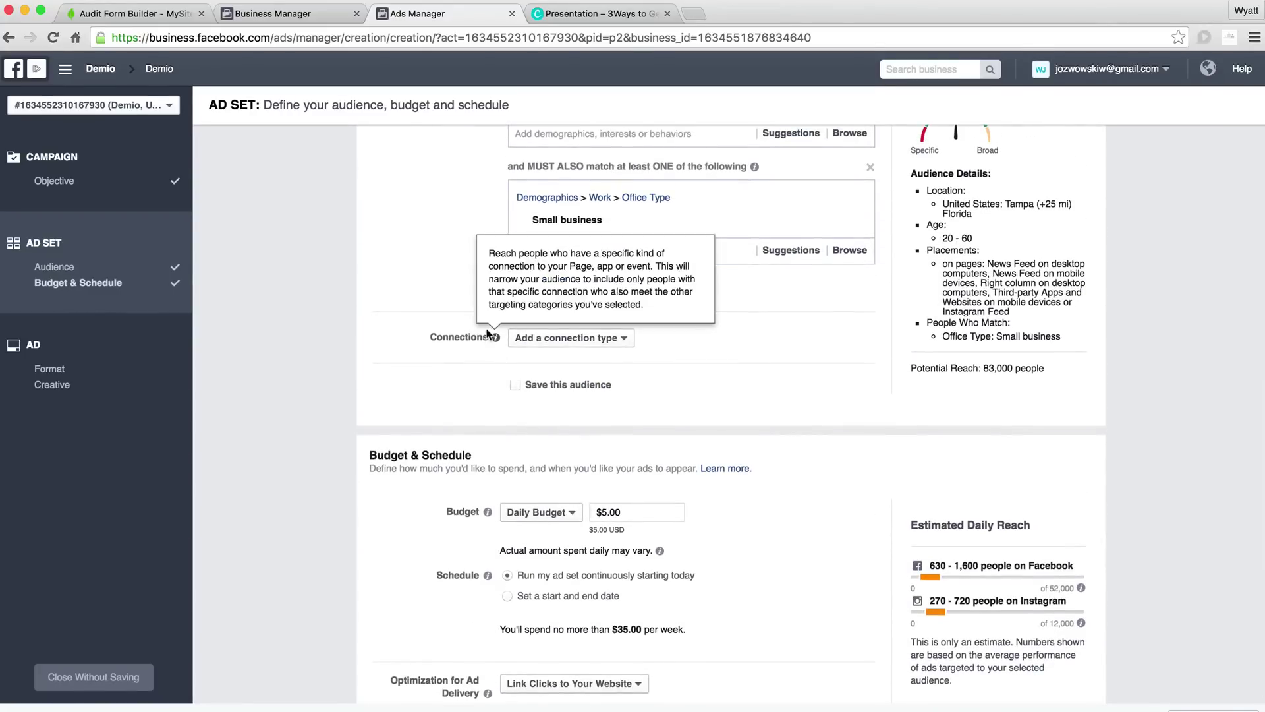
pyautogui.scroll(-8, 499, 338)
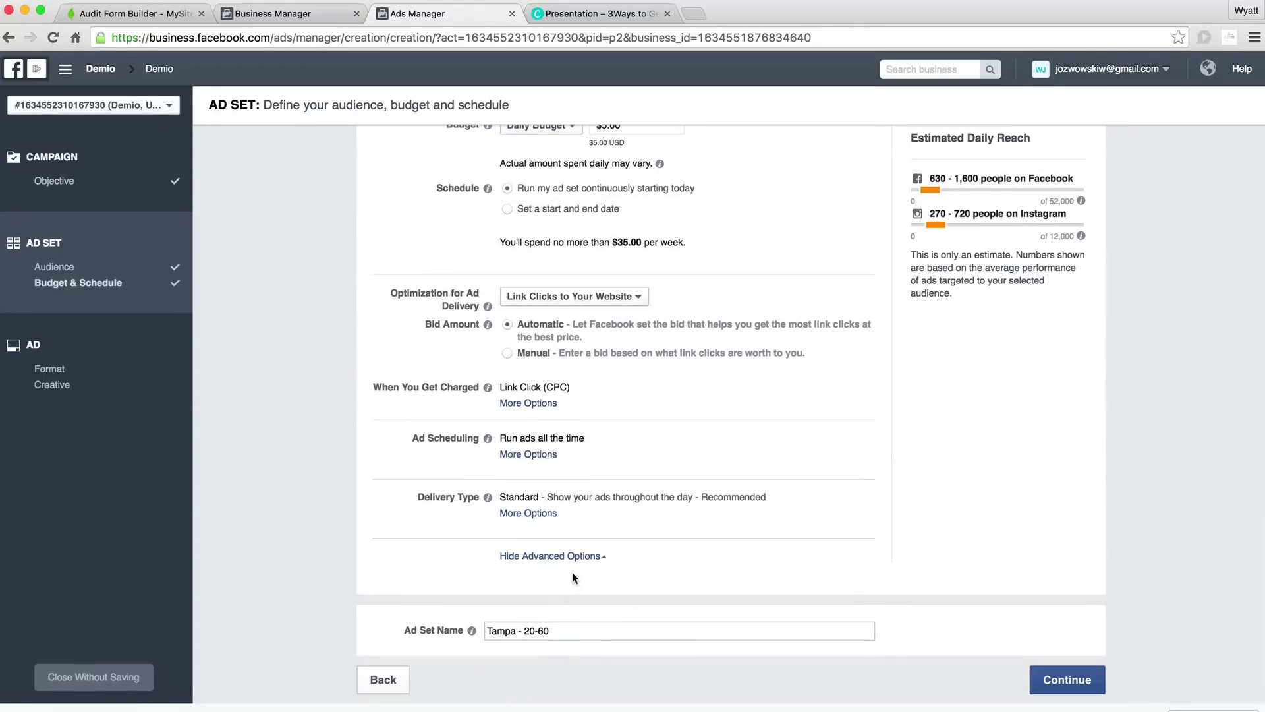
pyautogui.scroll(10, 518, 477)
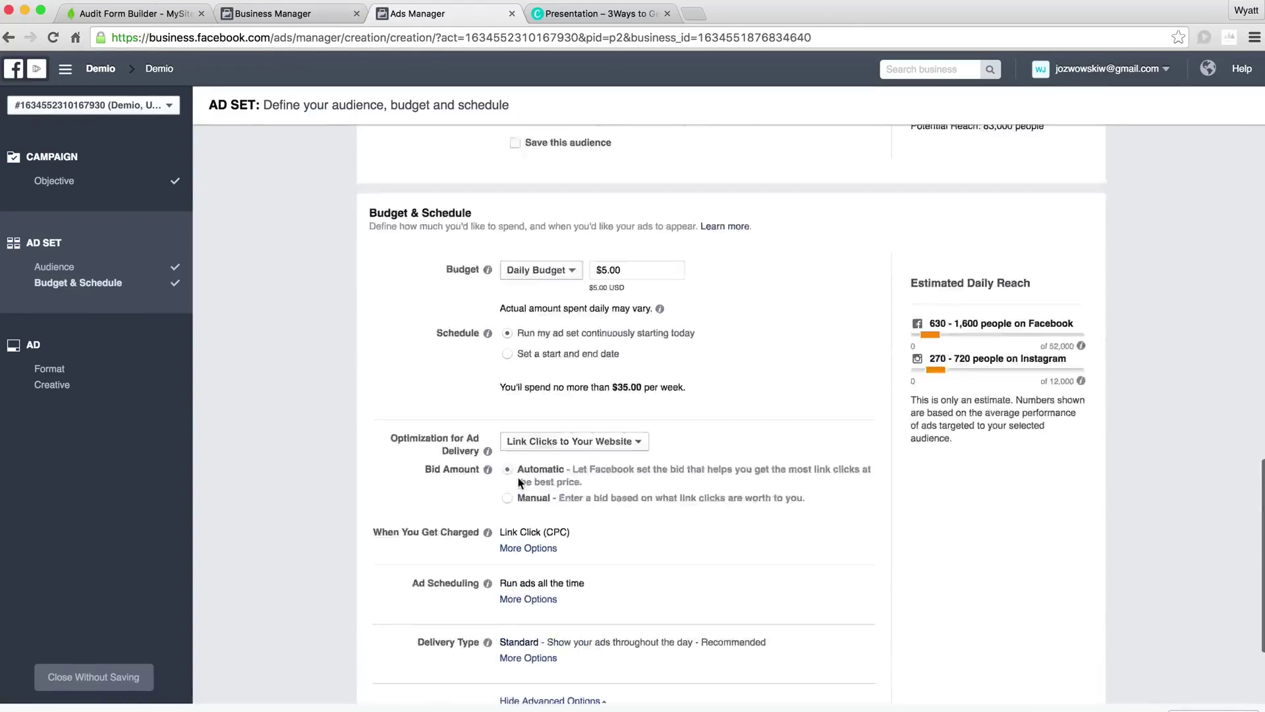
pyautogui.scroll(8, 518, 477)
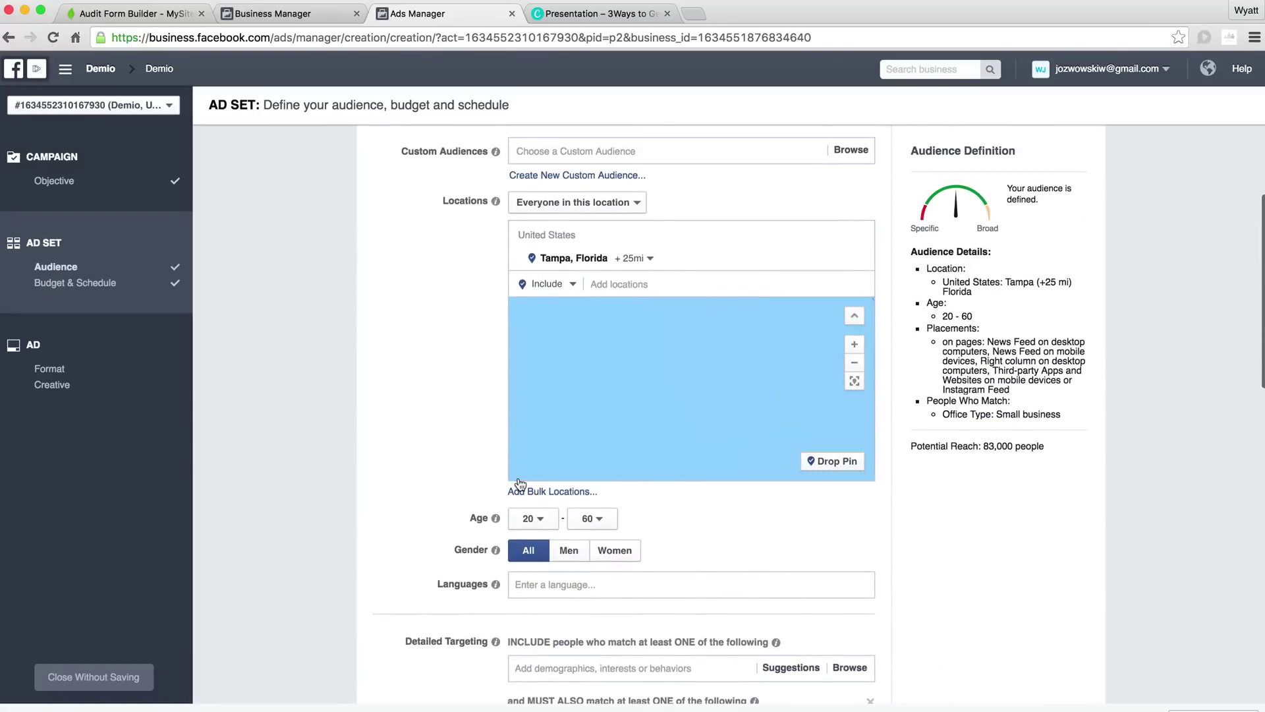
pyautogui.scroll(4, 518, 477)
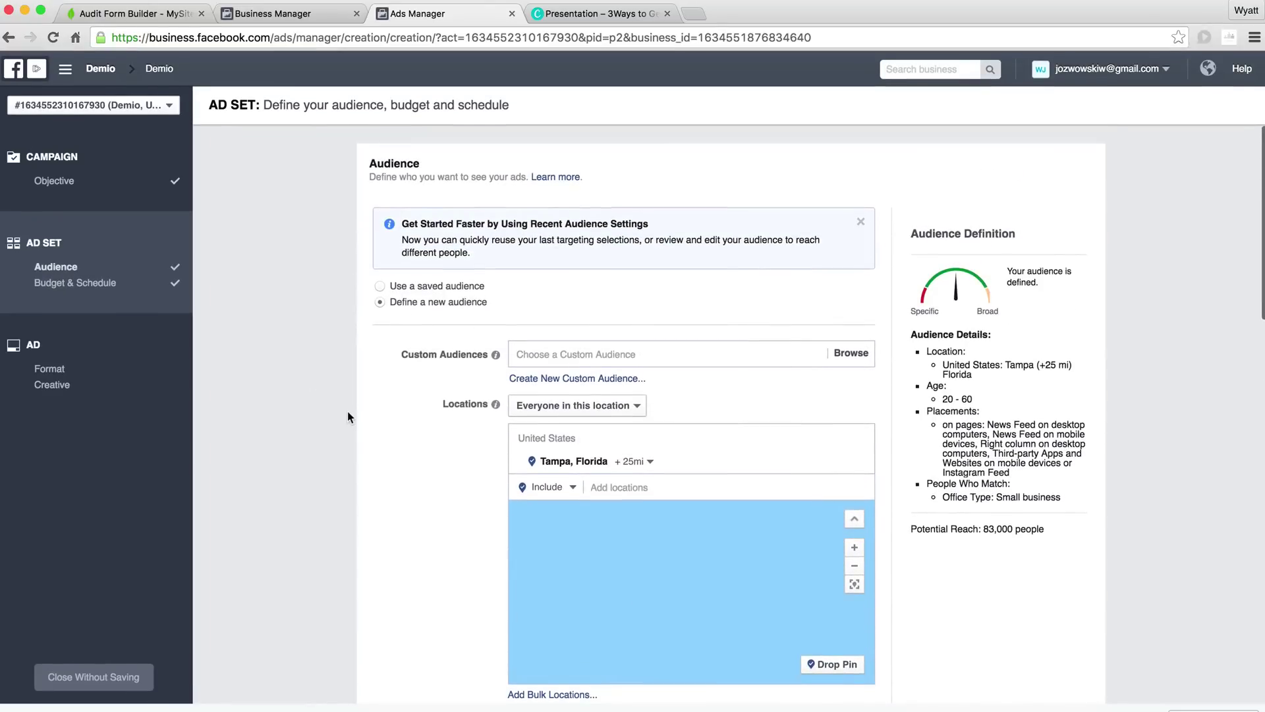
pyautogui.scroll(-5, 463, 438)
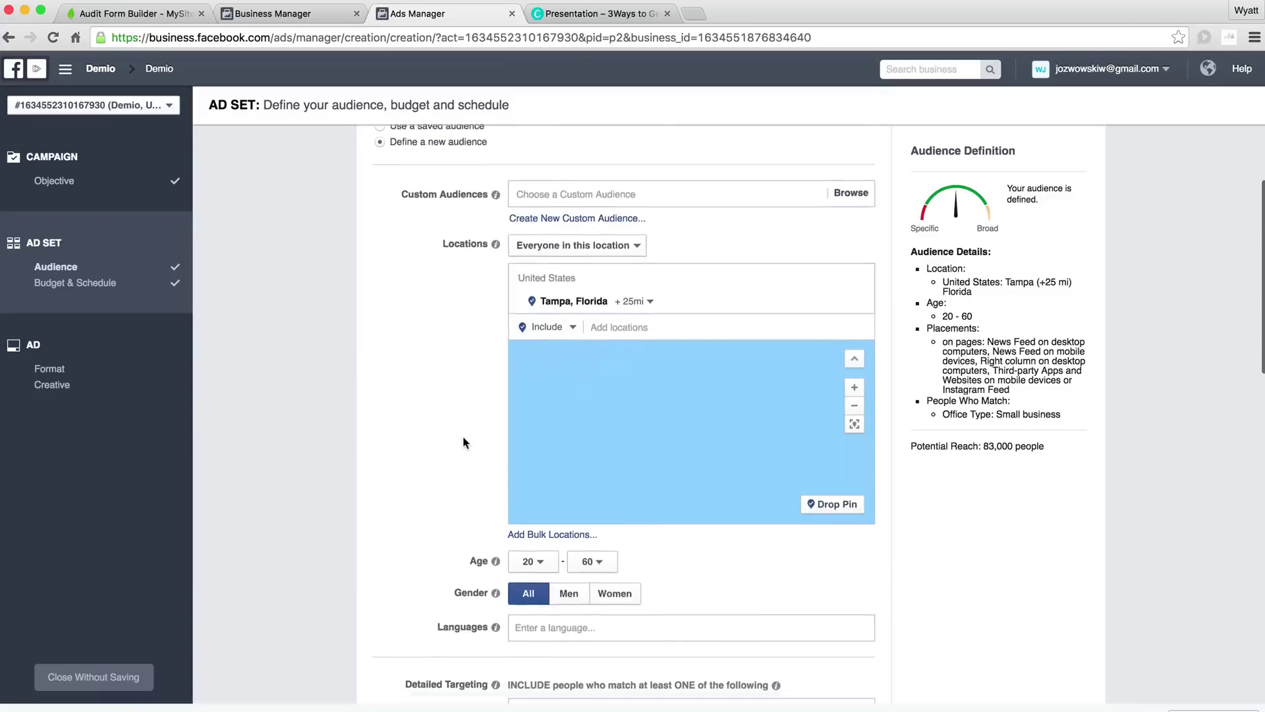
pyautogui.scroll(-4, 480, 440)
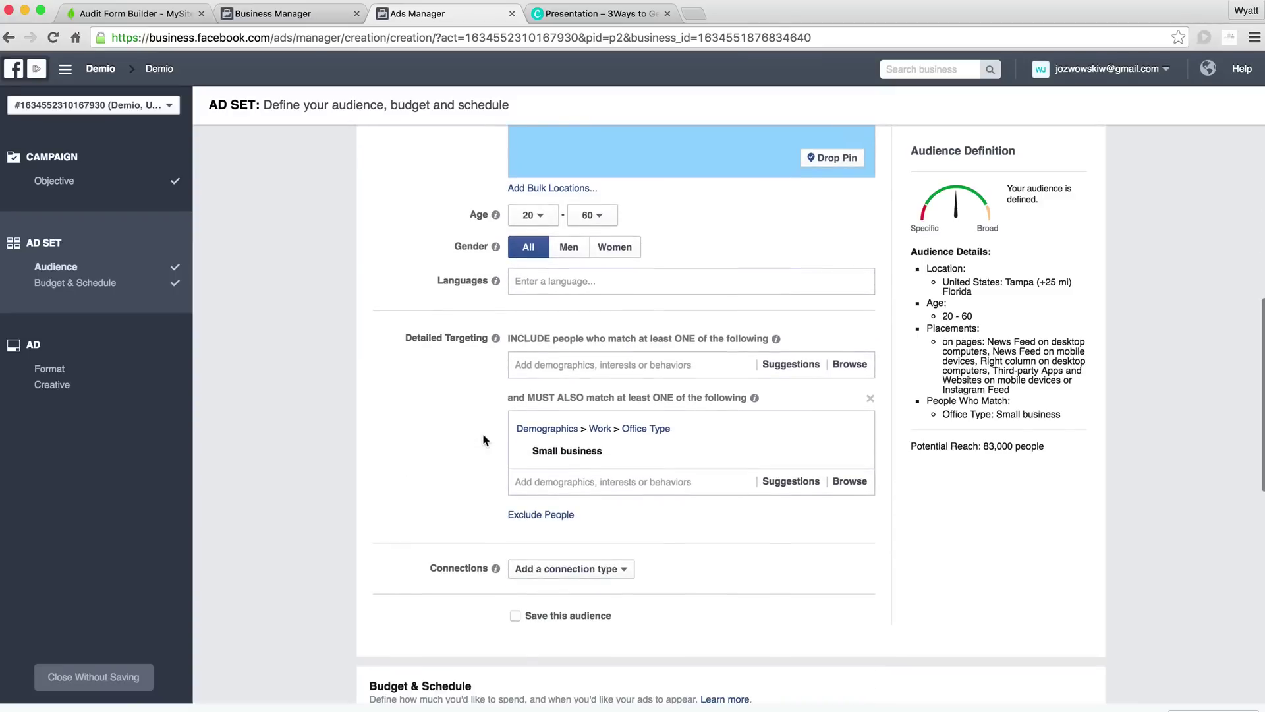
pyautogui.scroll(-1, 483, 432)
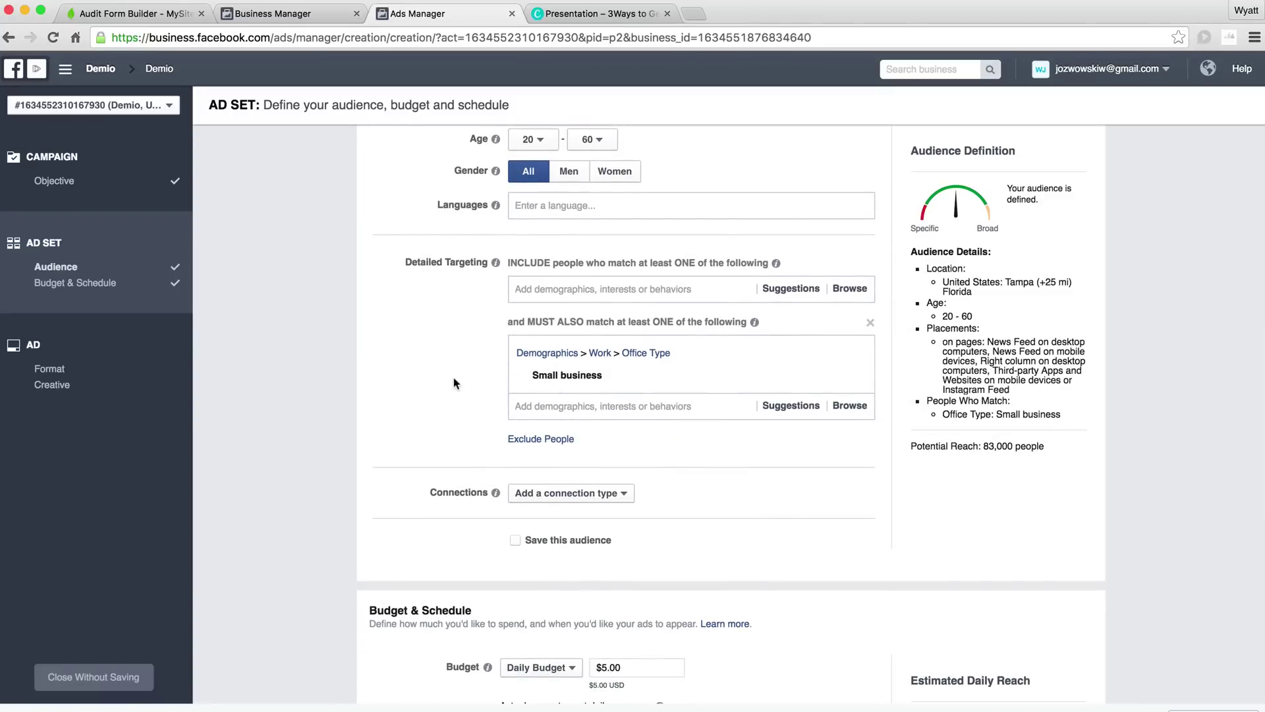
# Continue from the ad set to the ad setup and look over its media options and desktop news feed preview.
pyautogui.scroll(-6, 456, 401)
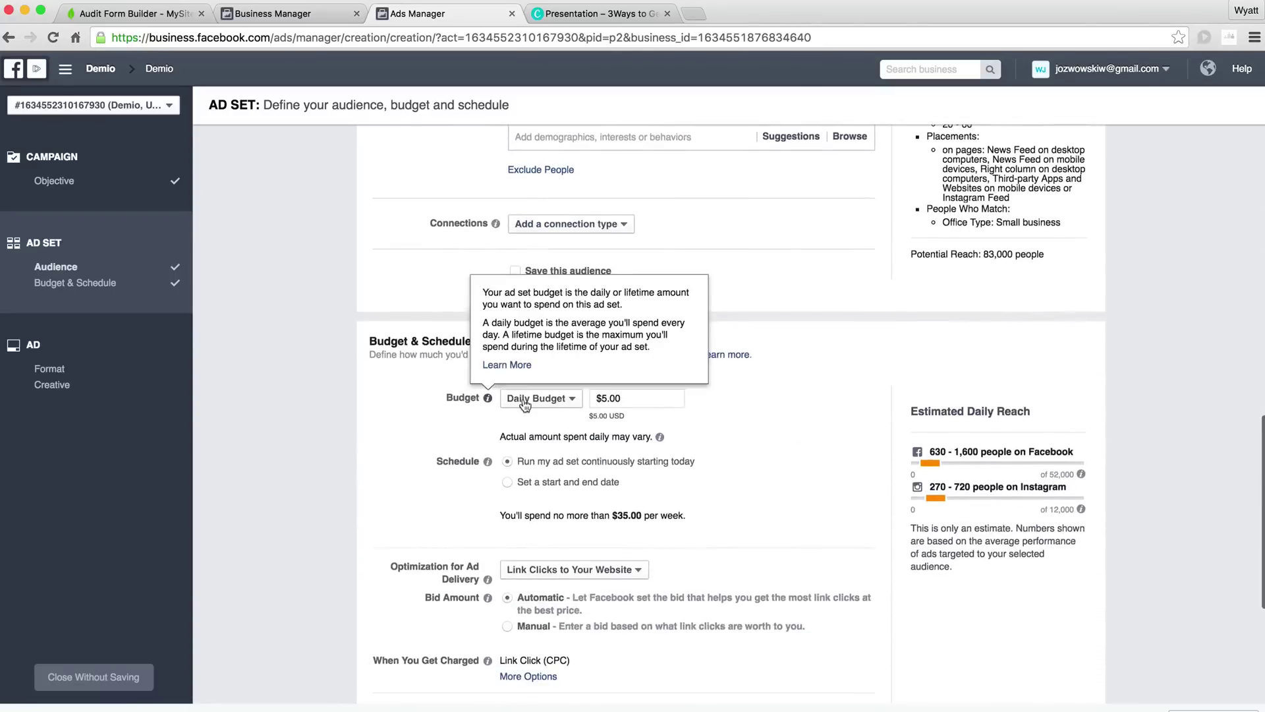
pyautogui.scroll(-2, 458, 333)
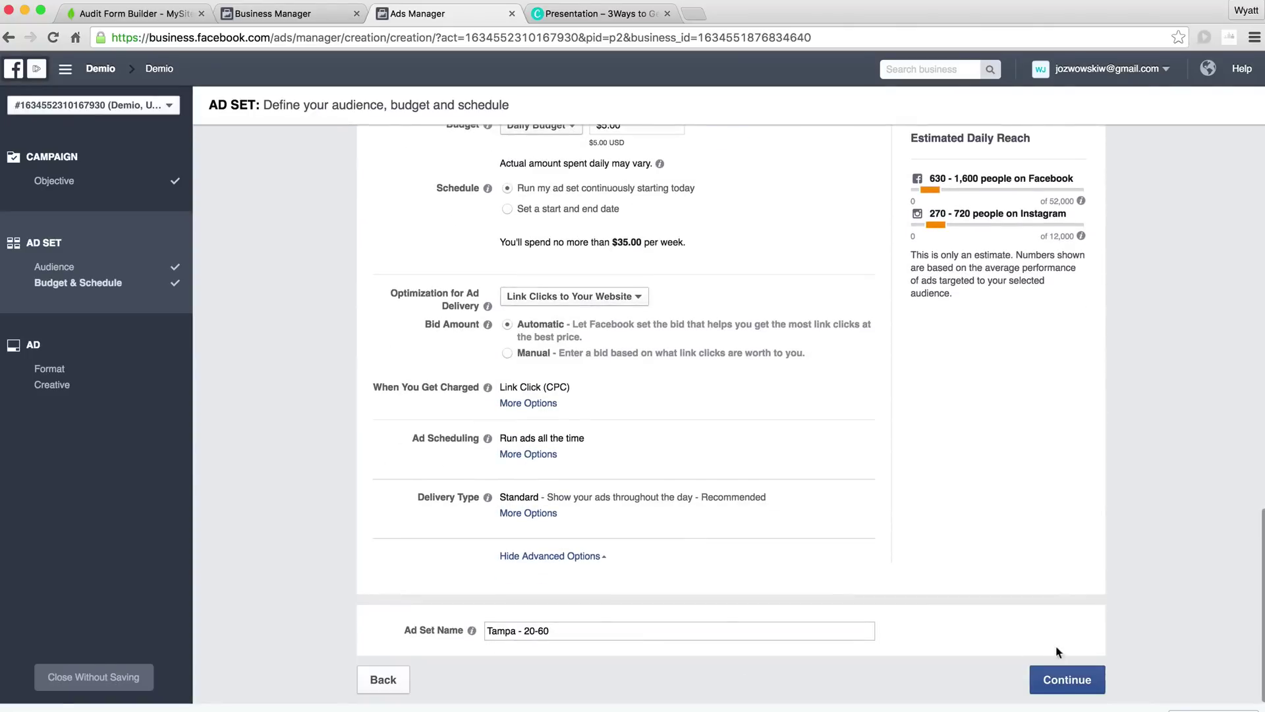
pyautogui.click(1067, 681)
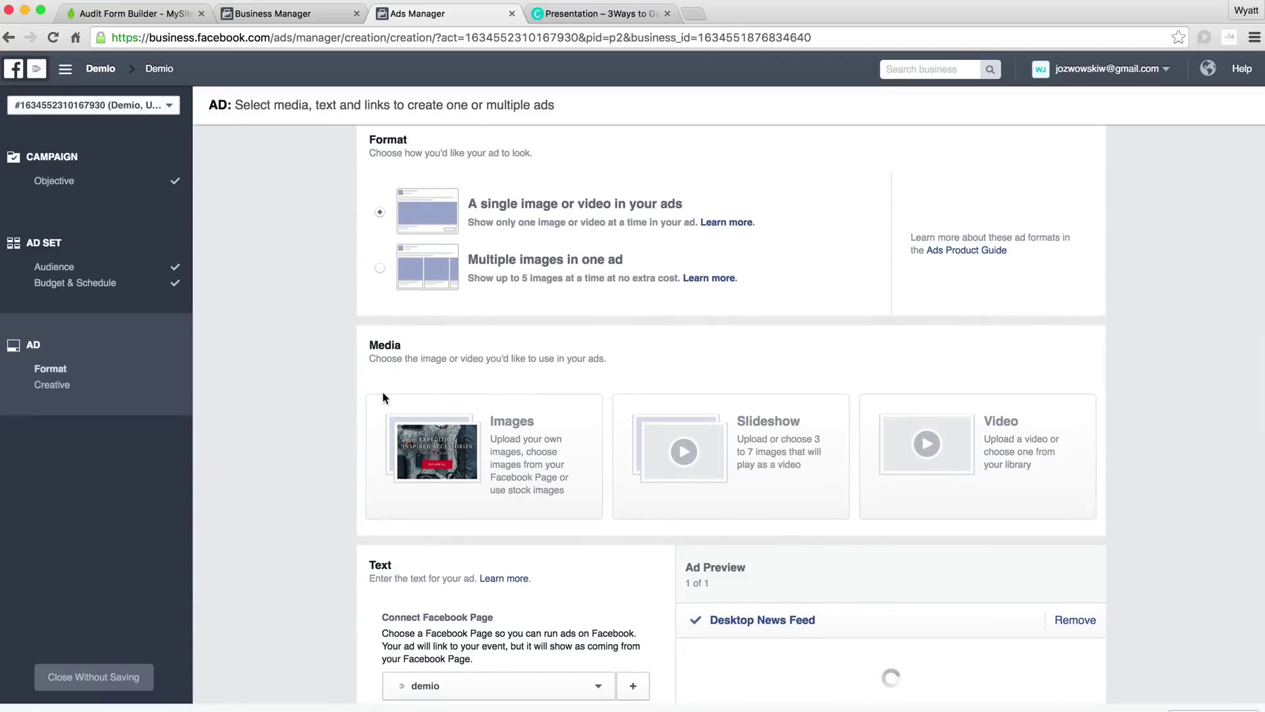
pyautogui.scroll(-2, 439, 375)
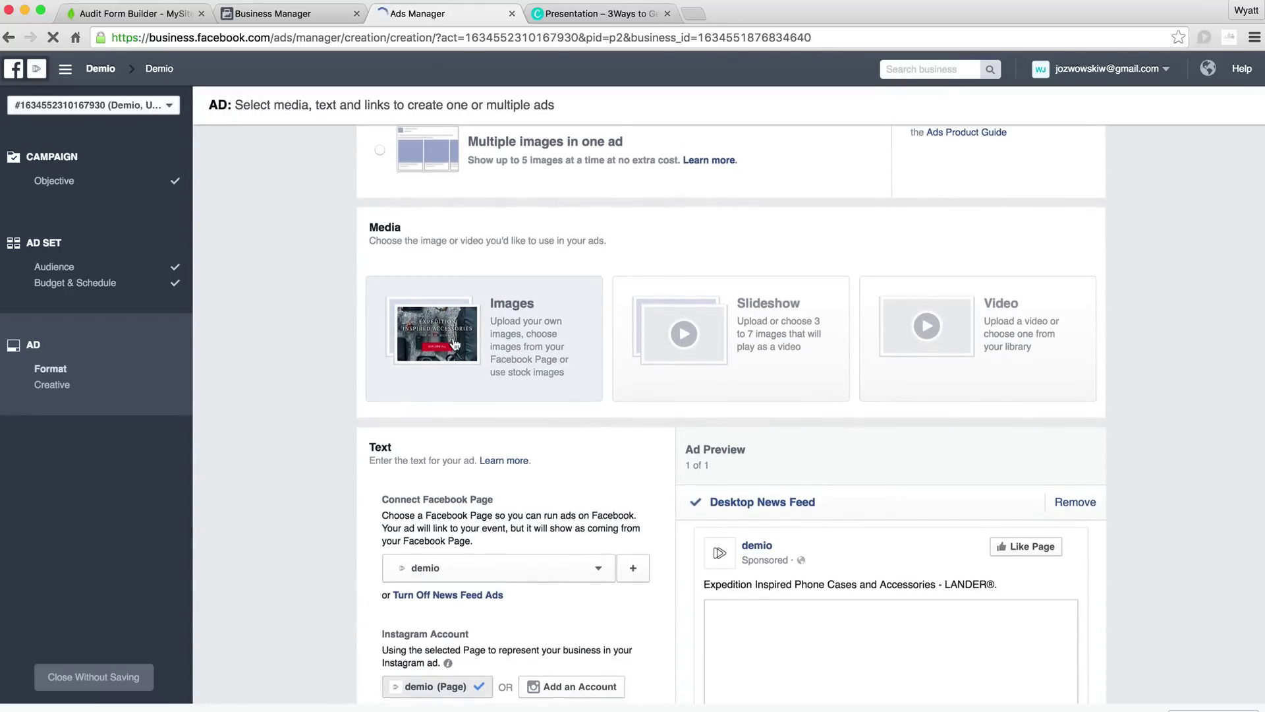
pyautogui.scroll(-1, 887, 570)
pyautogui.scroll(-2, 887, 570)
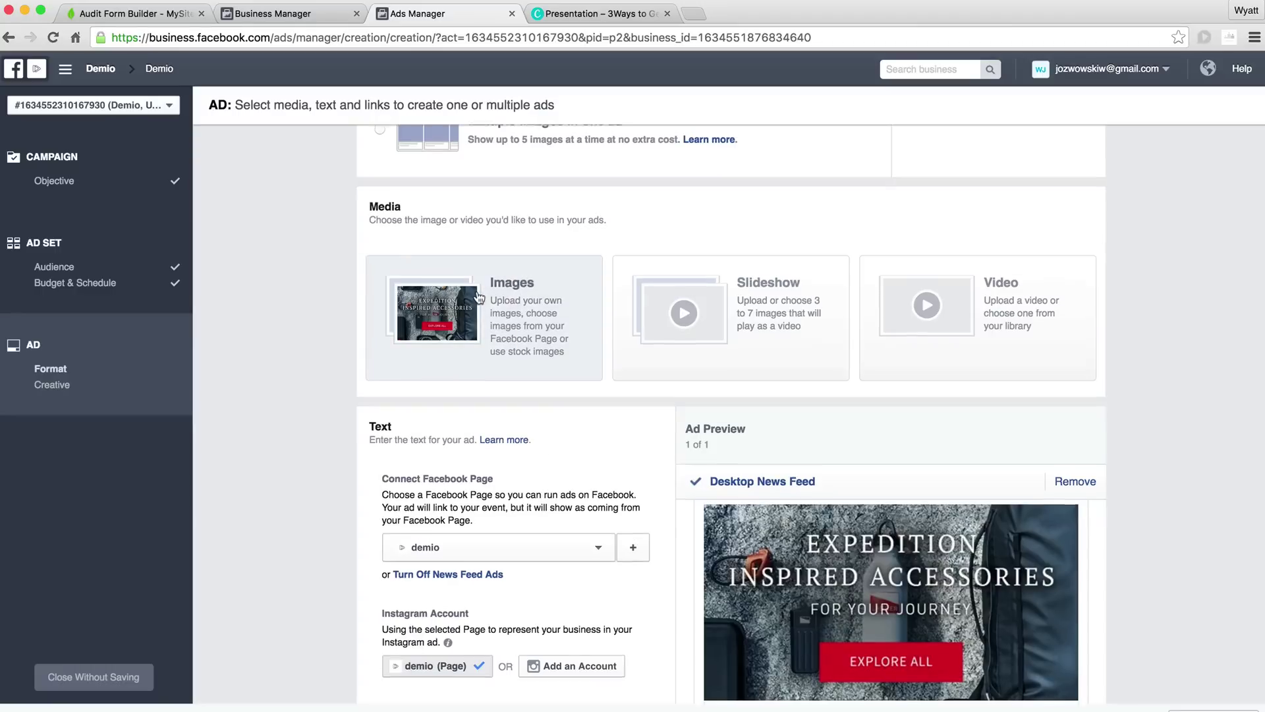
pyautogui.scroll(1, 554, 164)
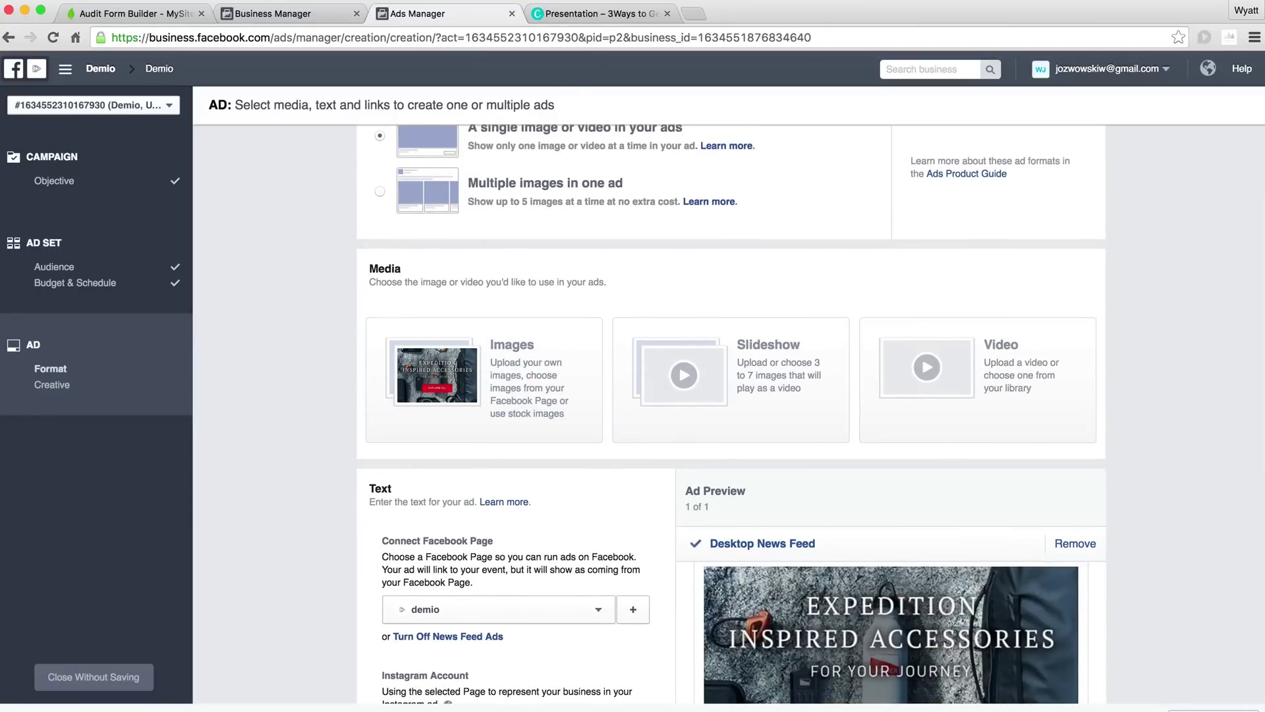
# Switch to Canva, leave the open presentation for the overview of all designs, and look through the existing designs.
pyautogui.click(566, 13)
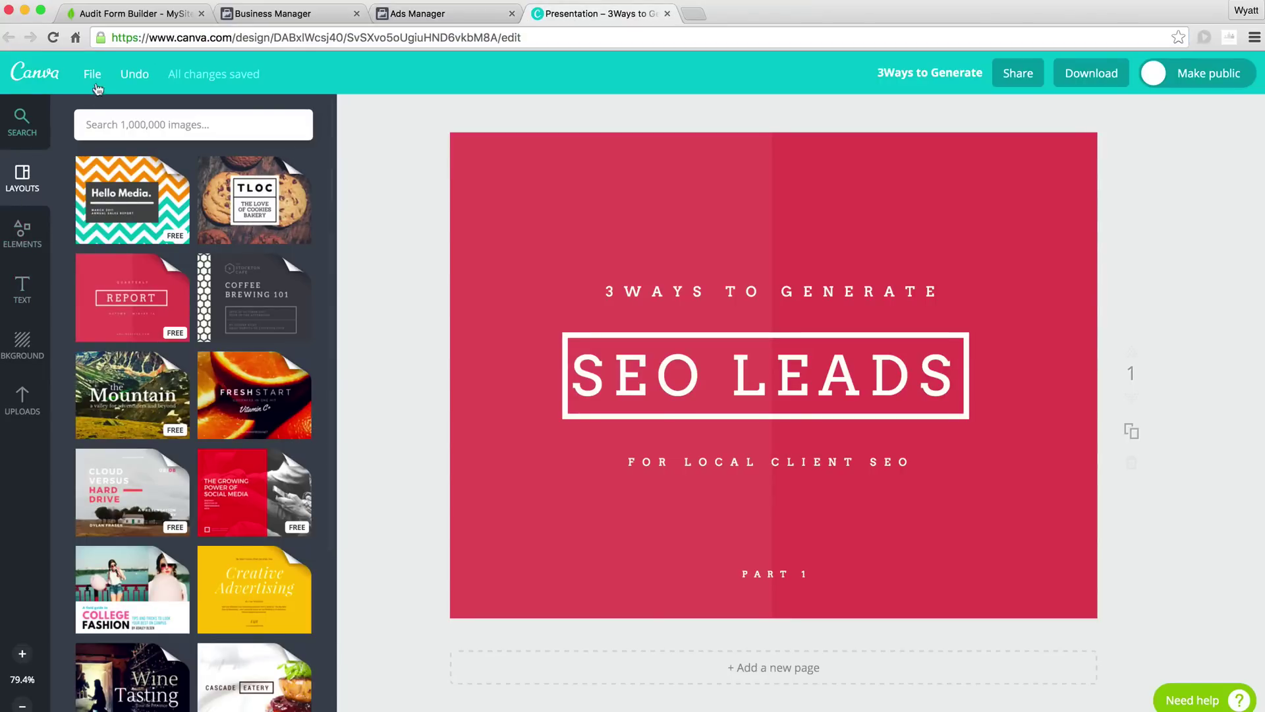
pyautogui.click(70, 77)
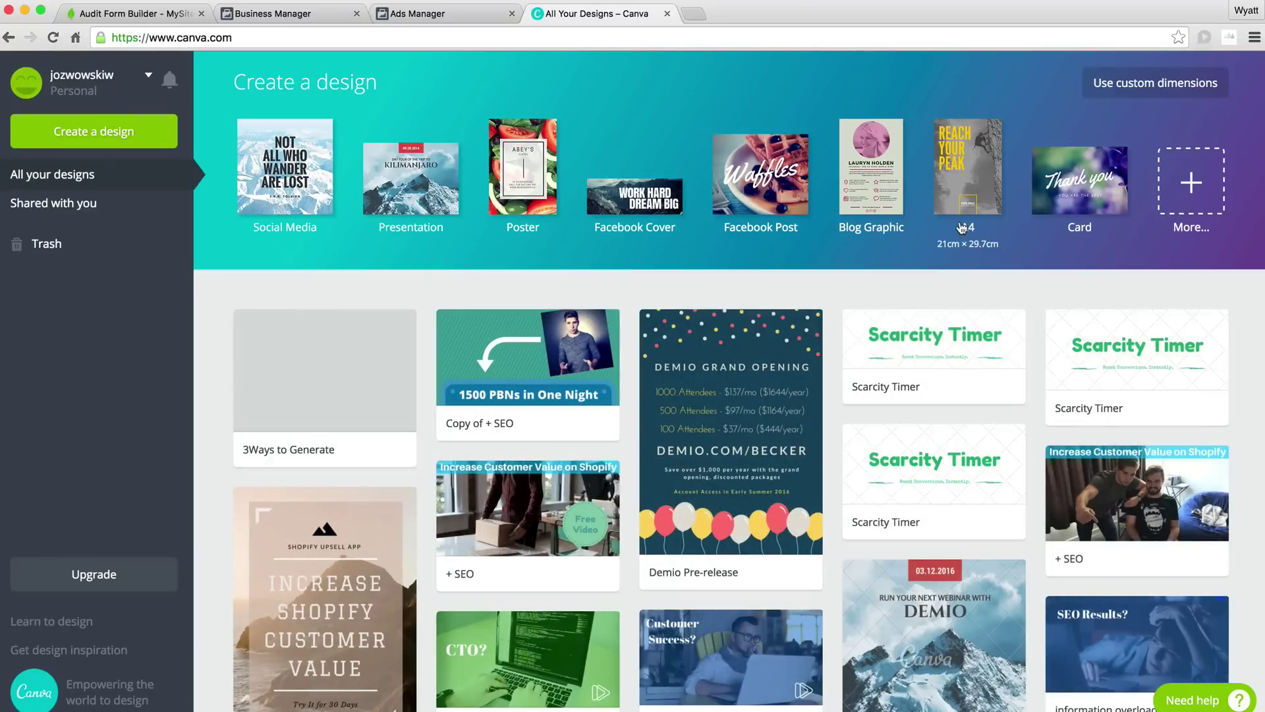
pyautogui.scroll(-10, 700, 245)
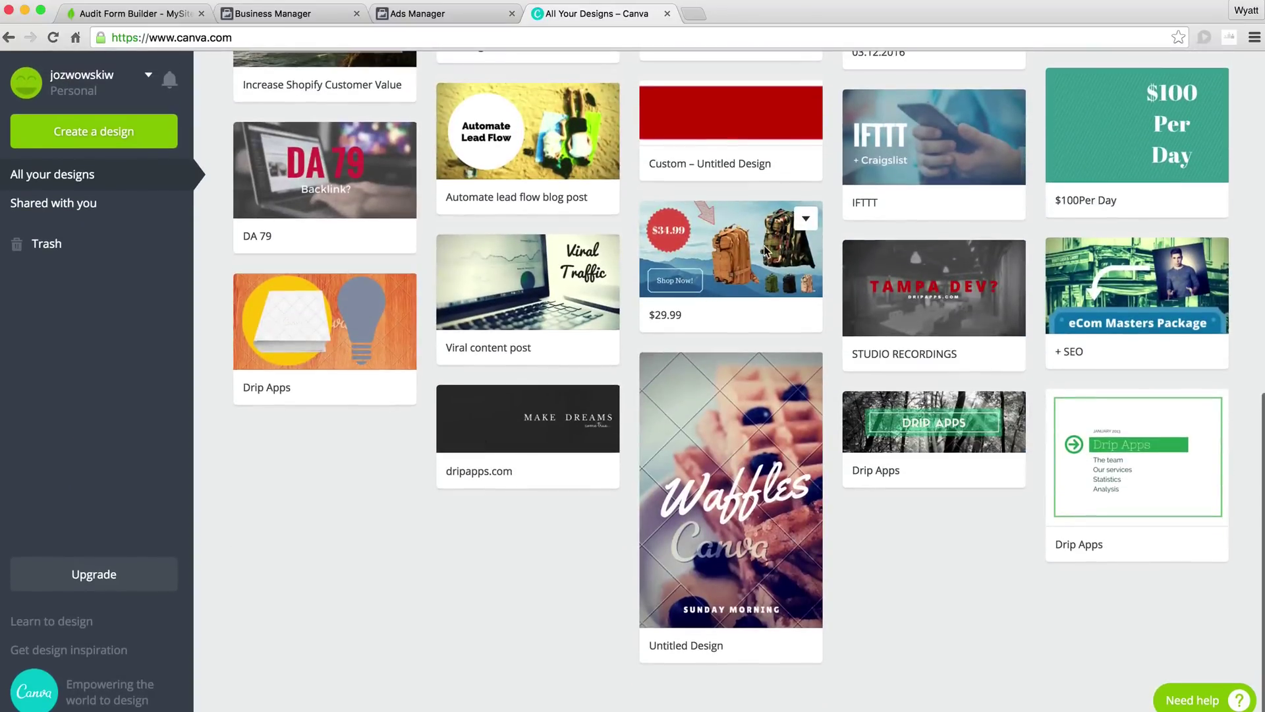
# Start a new blank design using the Facebook Ad design type from the Ads category.
pyautogui.scroll(3, 764, 250)
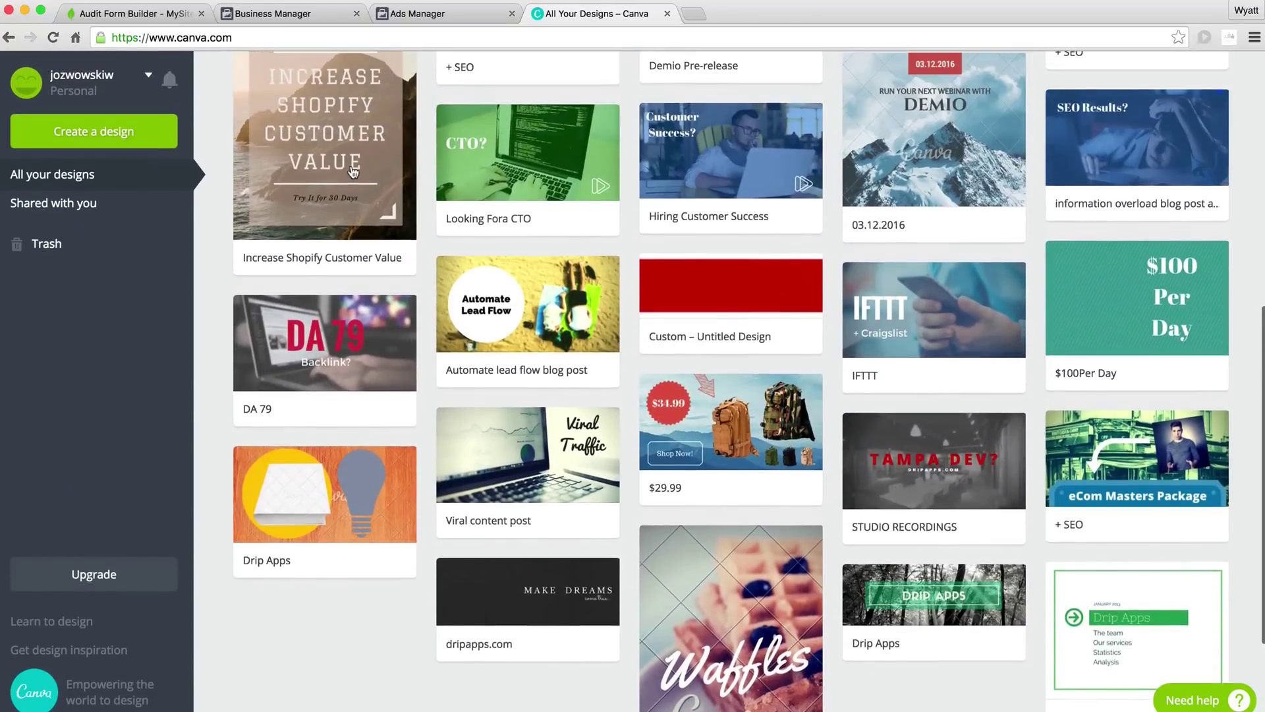
pyautogui.click(60, 129)
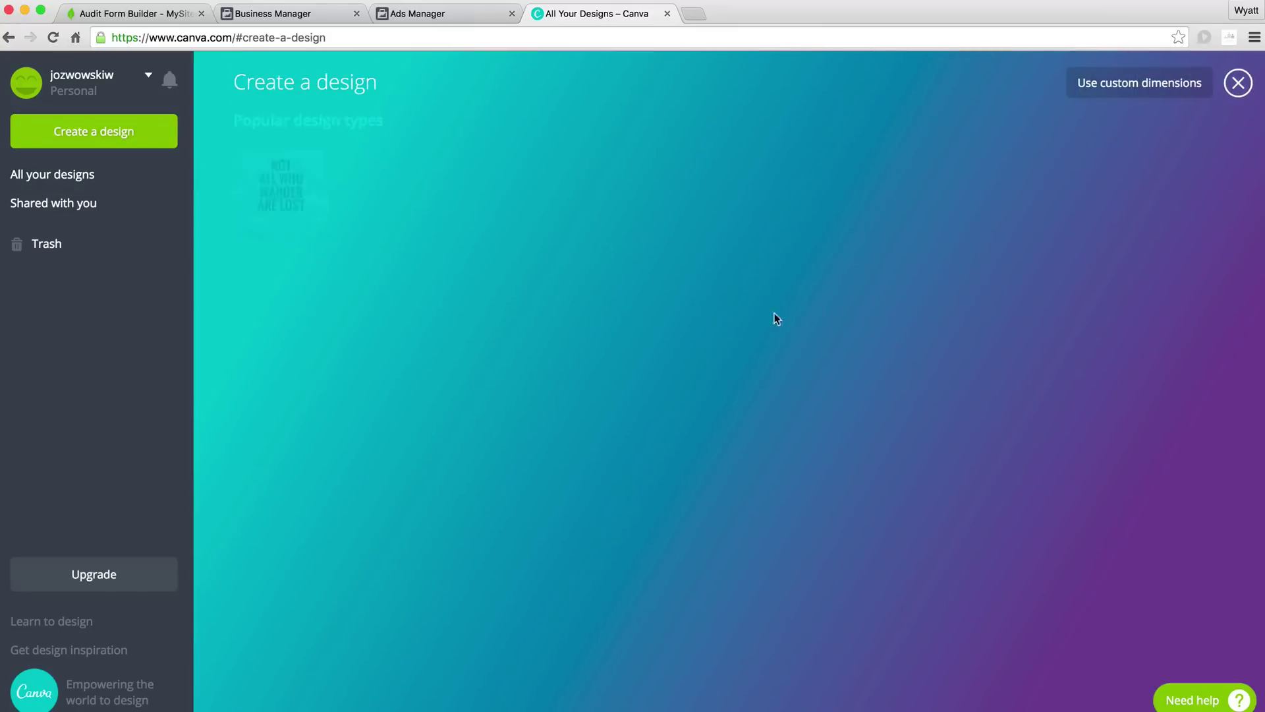
pyautogui.click(776, 297)
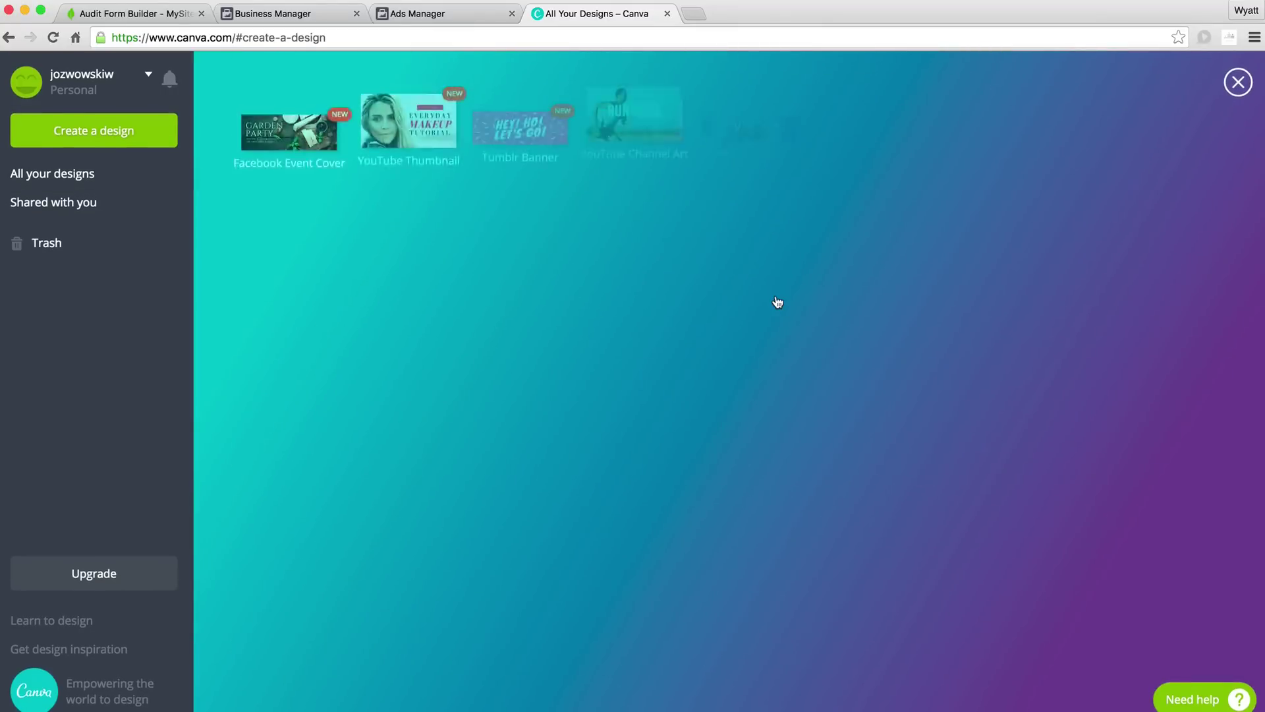
pyautogui.scroll(-1, 777, 302)
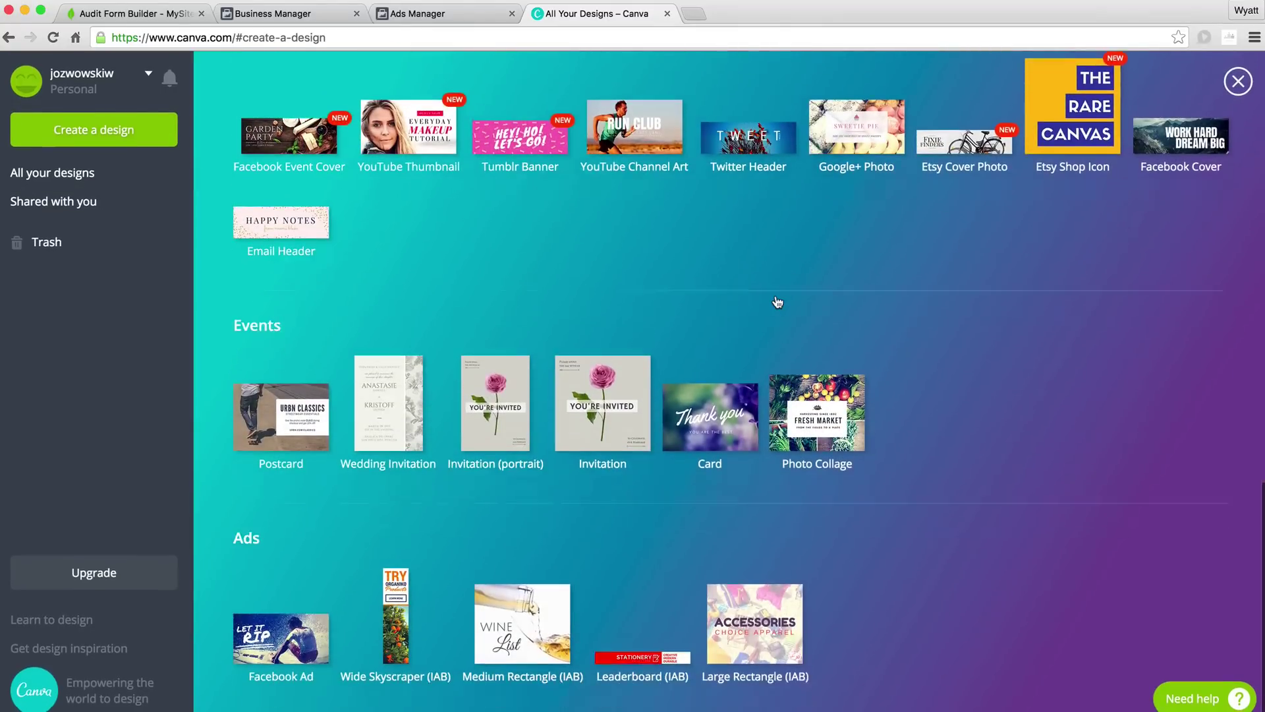
pyautogui.click(277, 658)
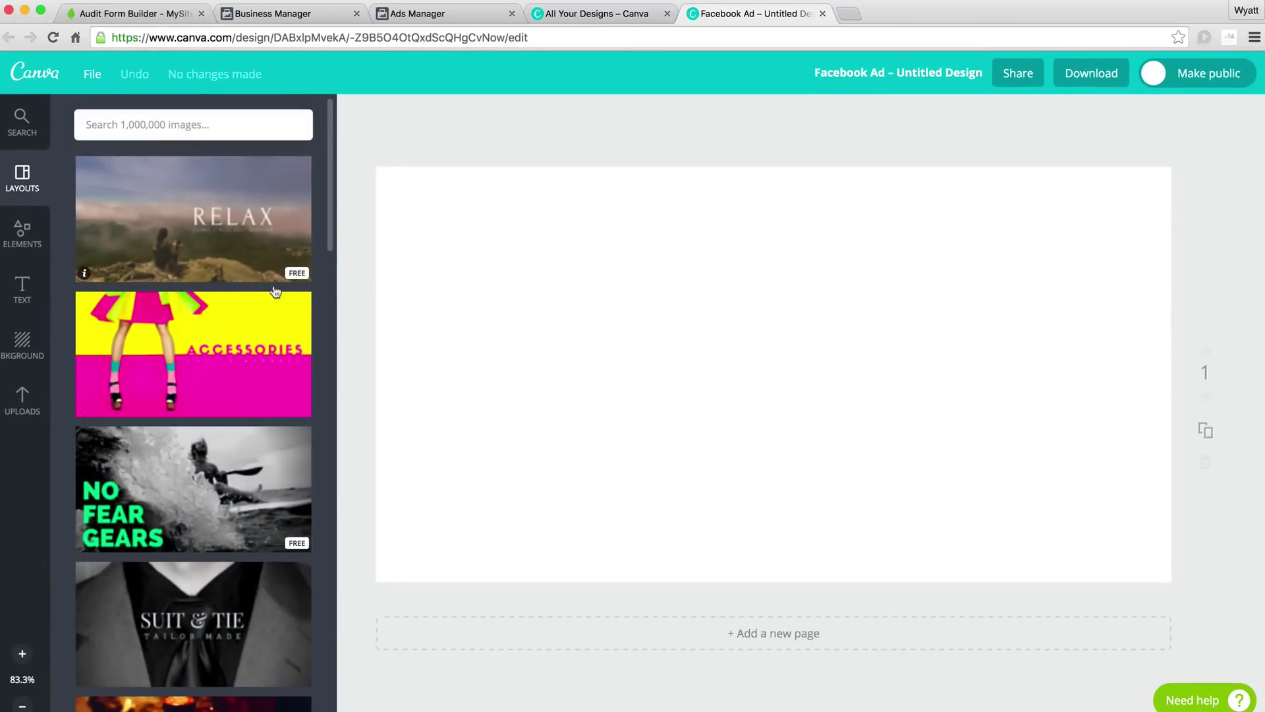
# Browse the available layout templates for the Facebook ad design.
pyautogui.scroll(-10, 202, 306)
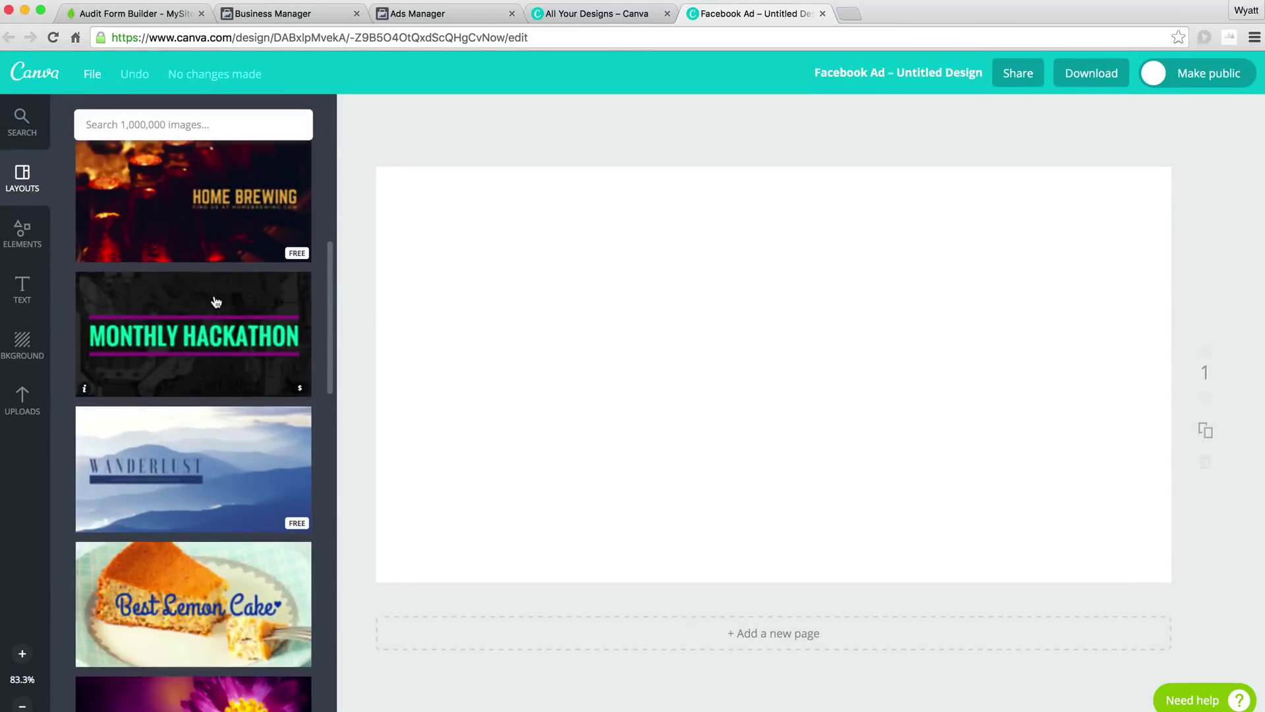
pyautogui.scroll(-10, 215, 301)
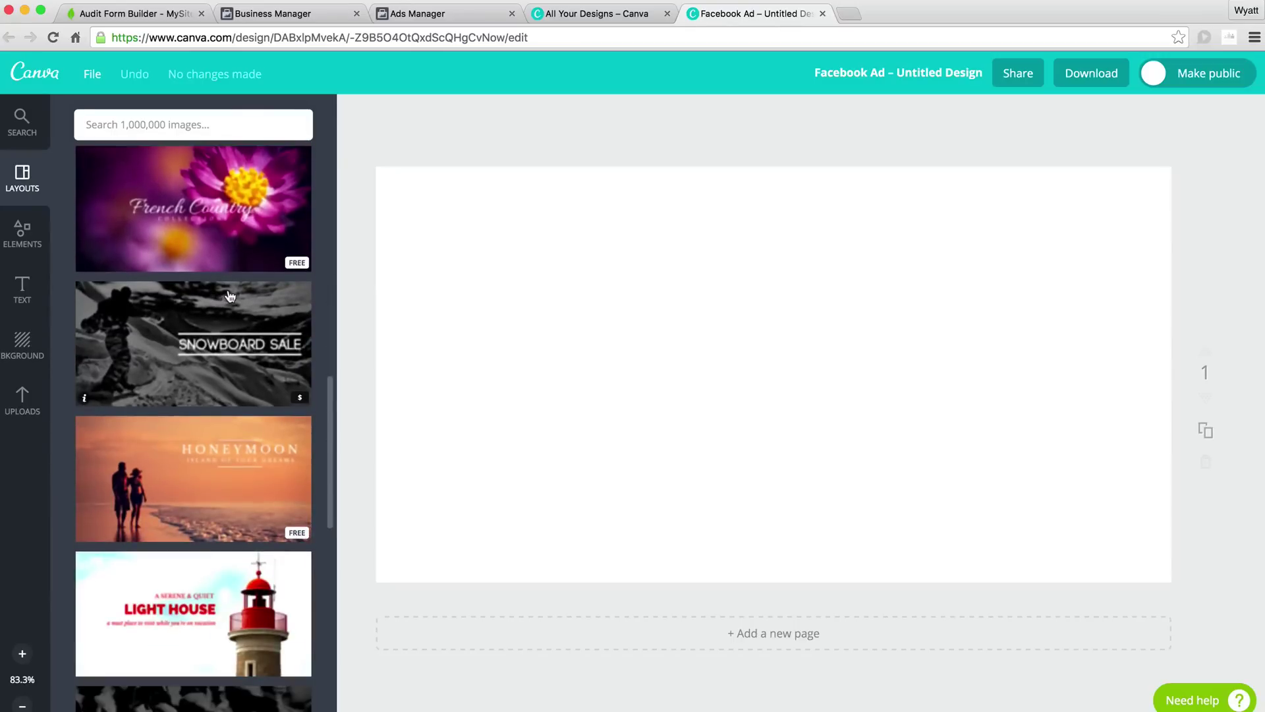
pyautogui.scroll(-10, 215, 294)
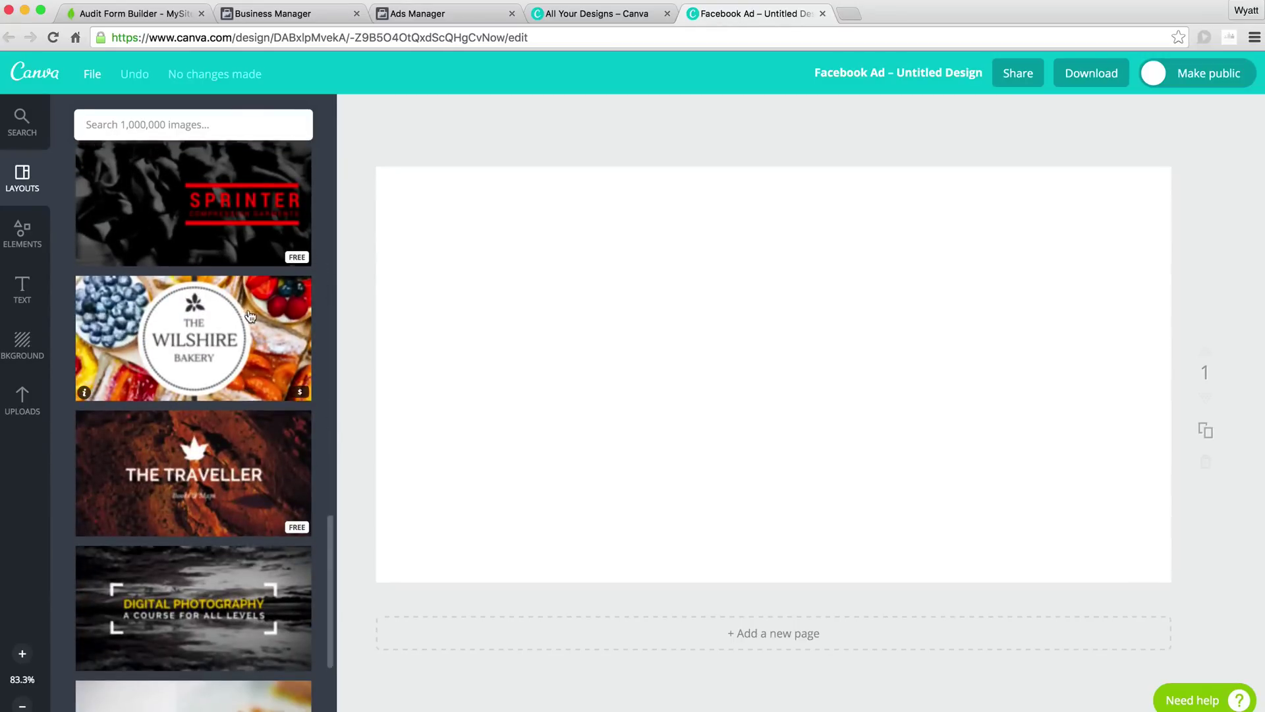
pyautogui.scroll(-5, 231, 304)
pyautogui.scroll(-5, 250, 316)
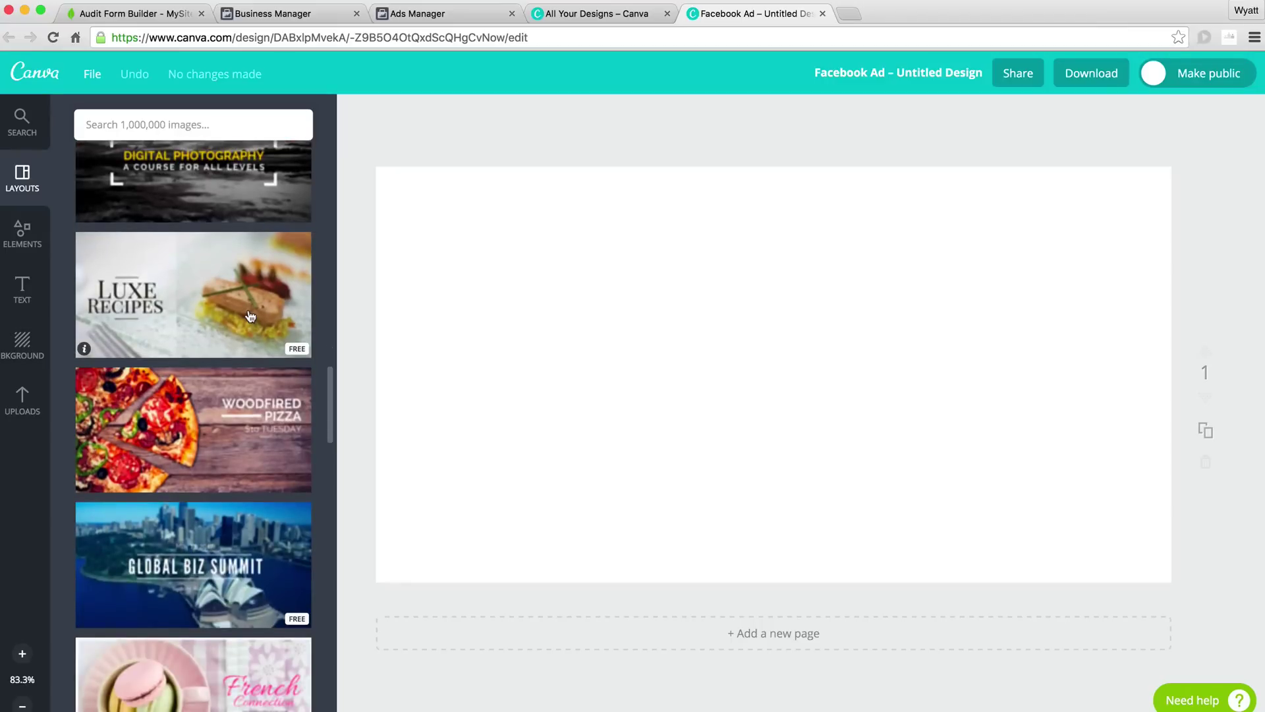
pyautogui.scroll(-10, 253, 316)
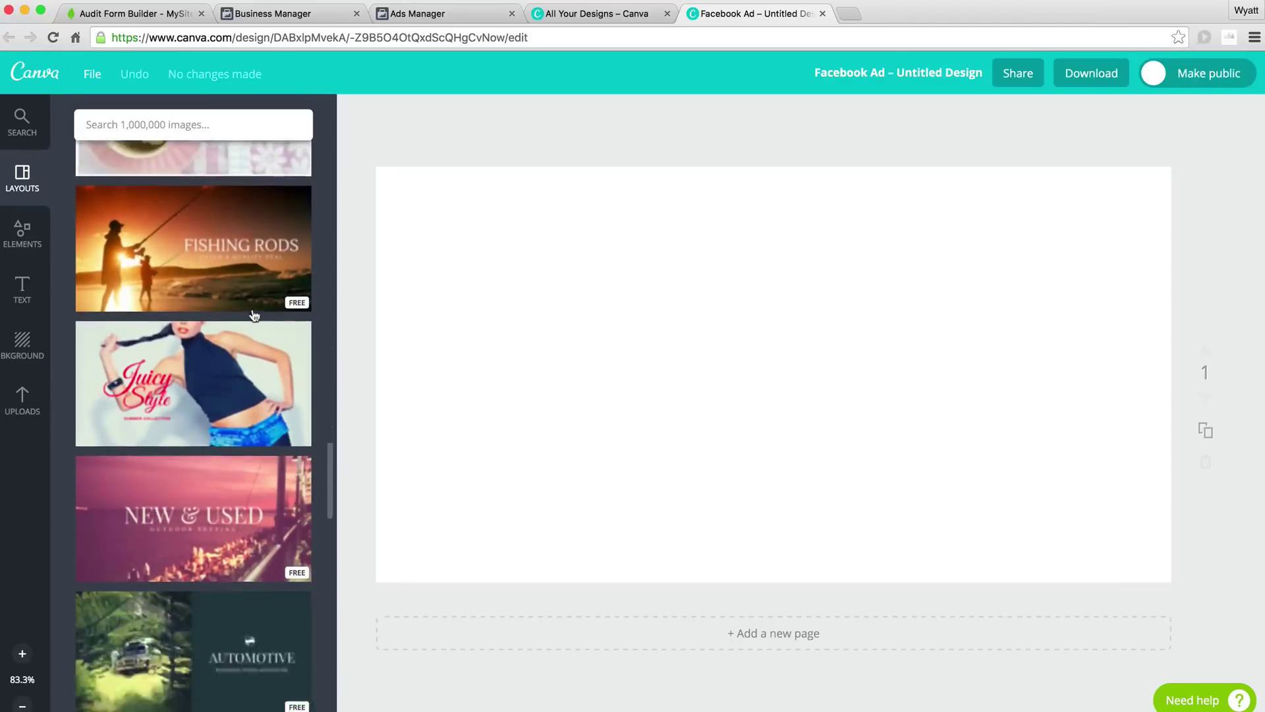
# Switch to Ads Manager, checking the MySiteAuditor form settings along the way, and review the ad's page, headline, text and desktop news feed preview.
pyautogui.click(132, 14)
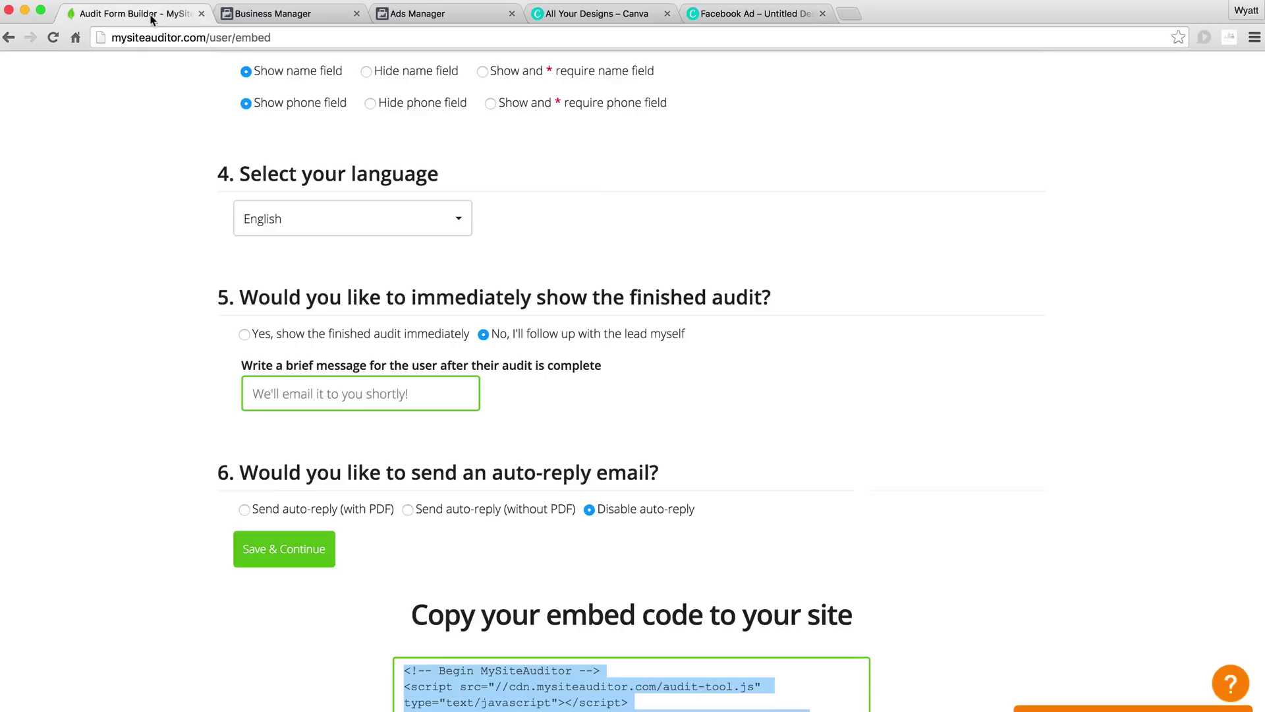
pyautogui.click(453, 19)
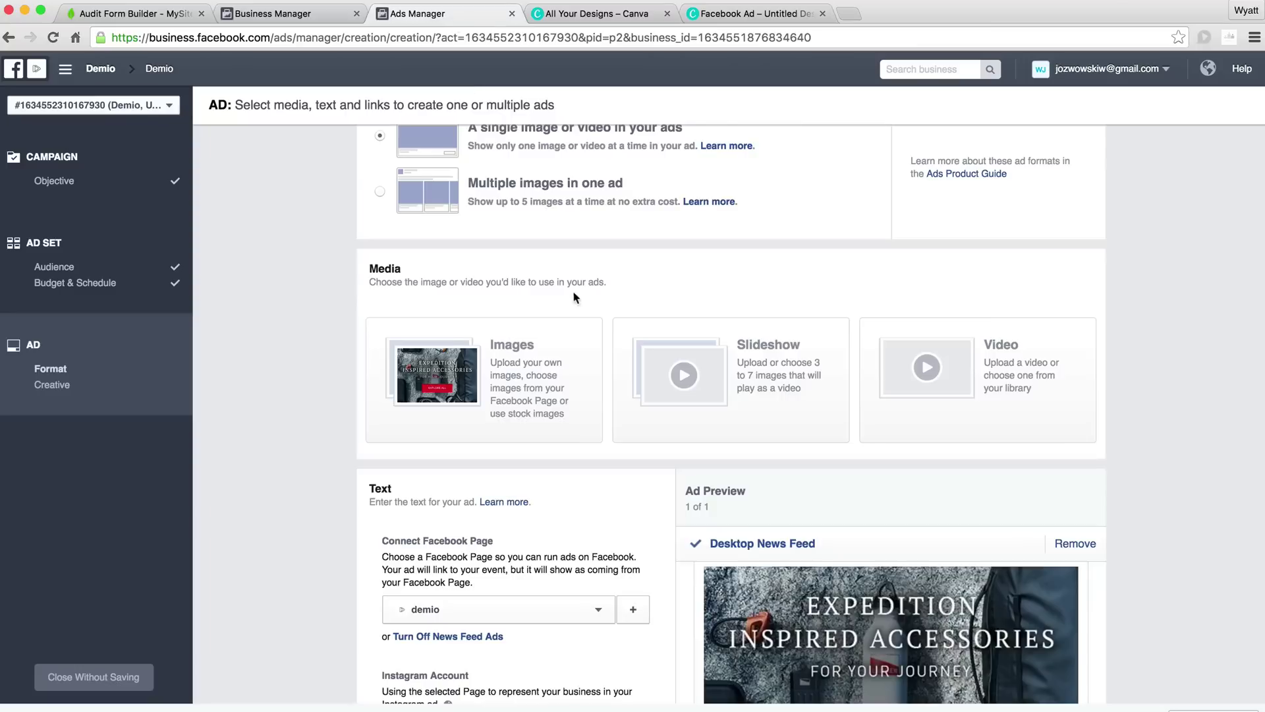
pyautogui.scroll(-5, 534, 279)
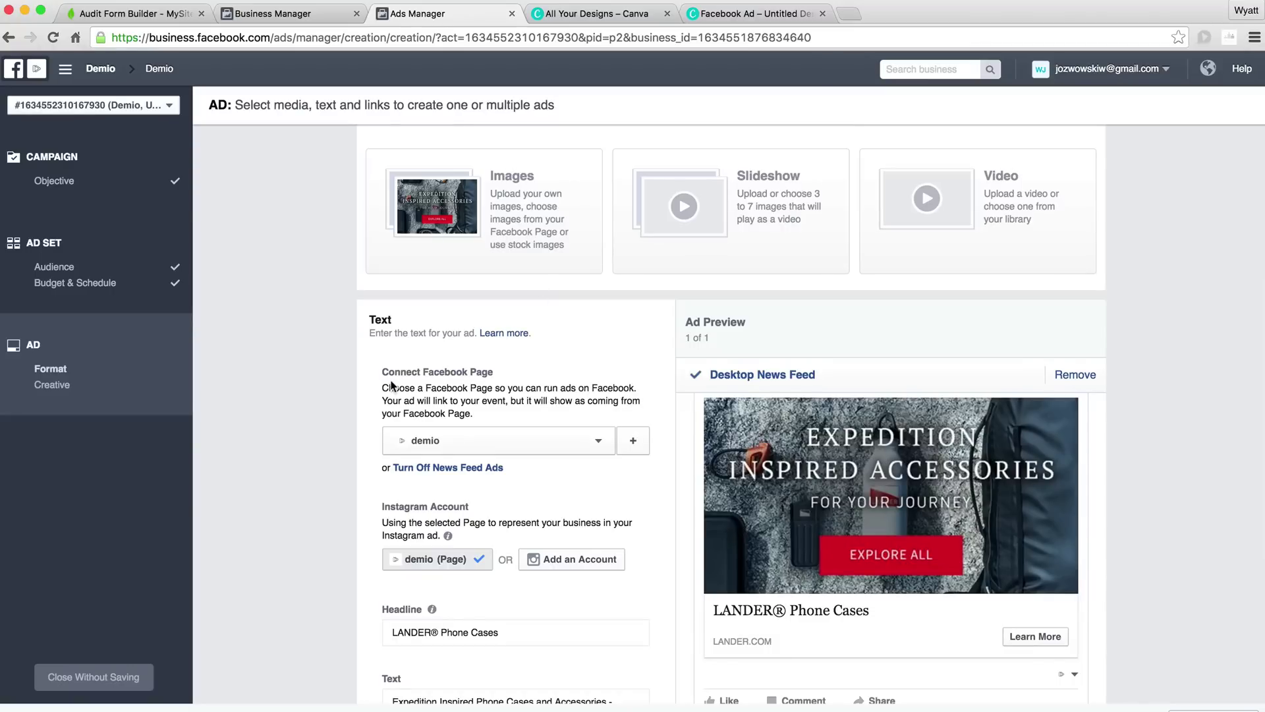
pyautogui.scroll(-1, 370, 399)
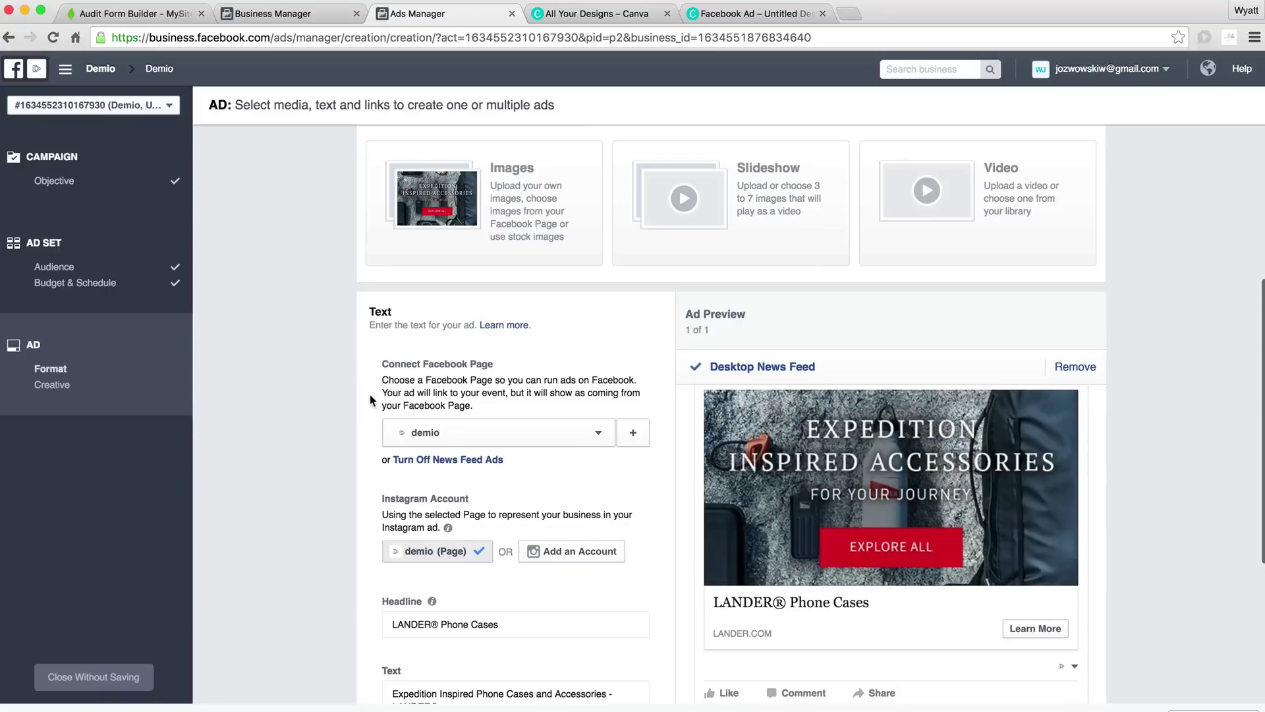
pyautogui.scroll(-3, 420, 390)
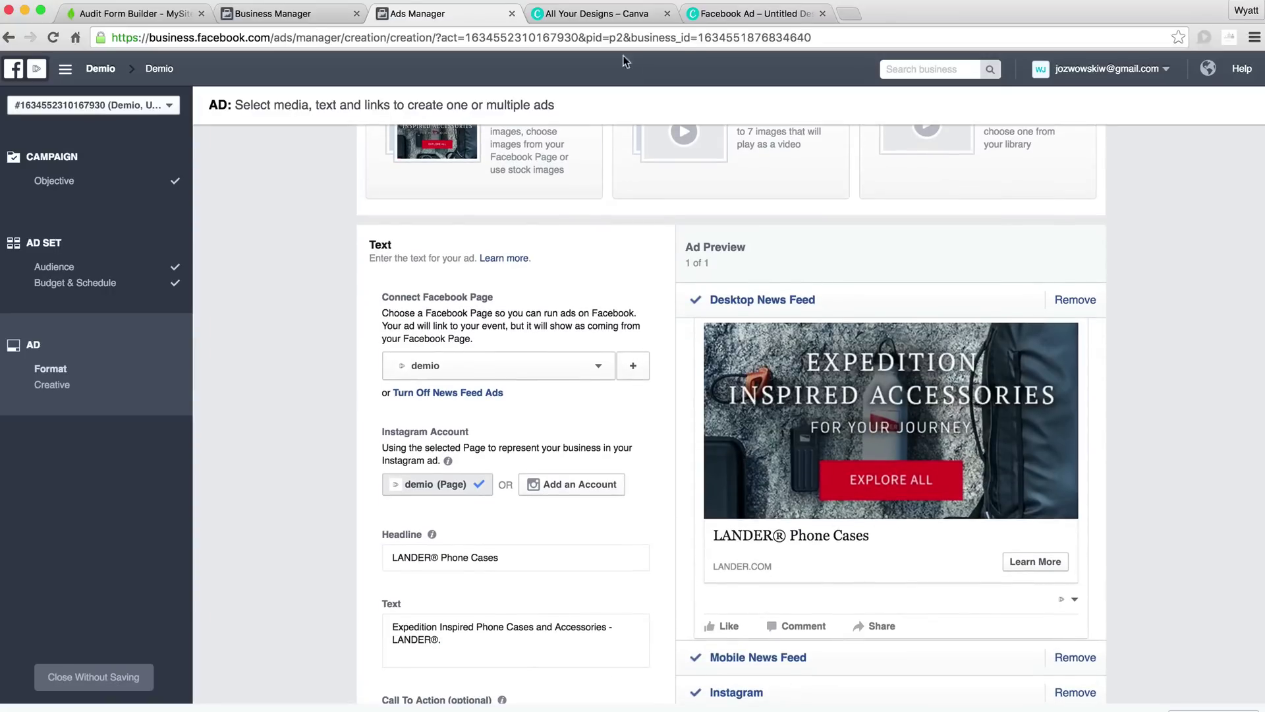
pyautogui.click(149, 14)
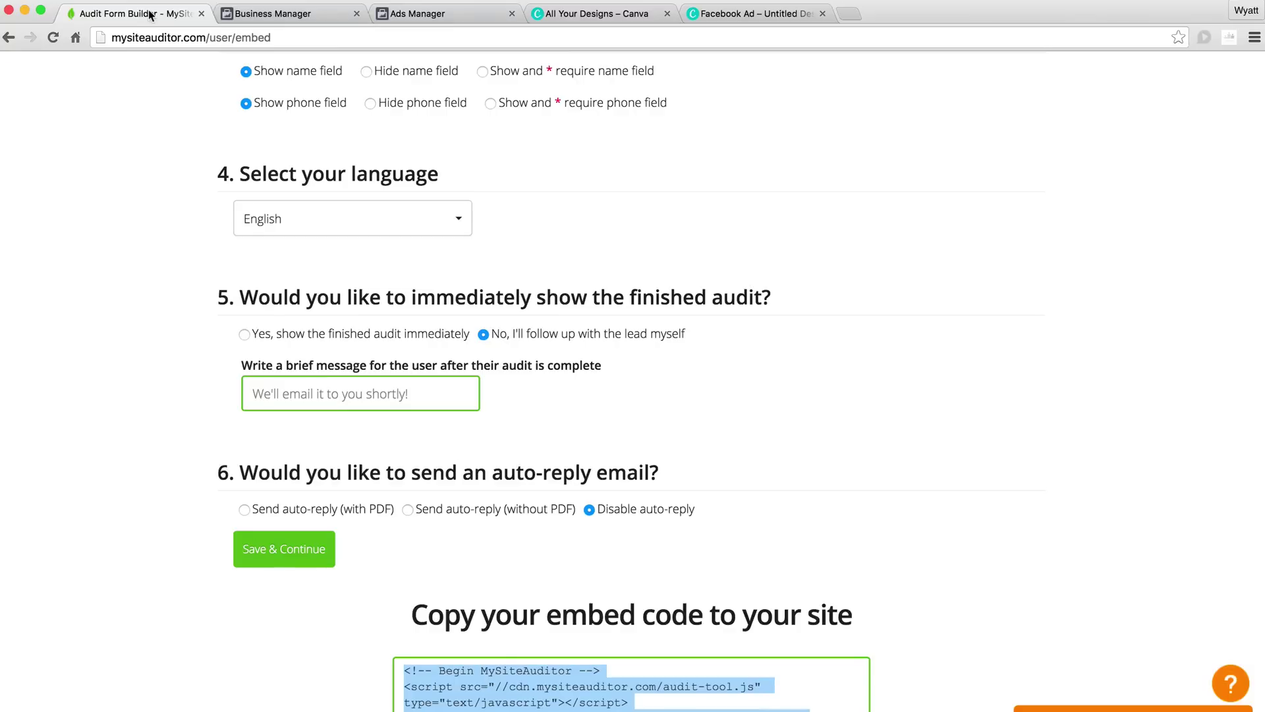
pyautogui.click(456, 15)
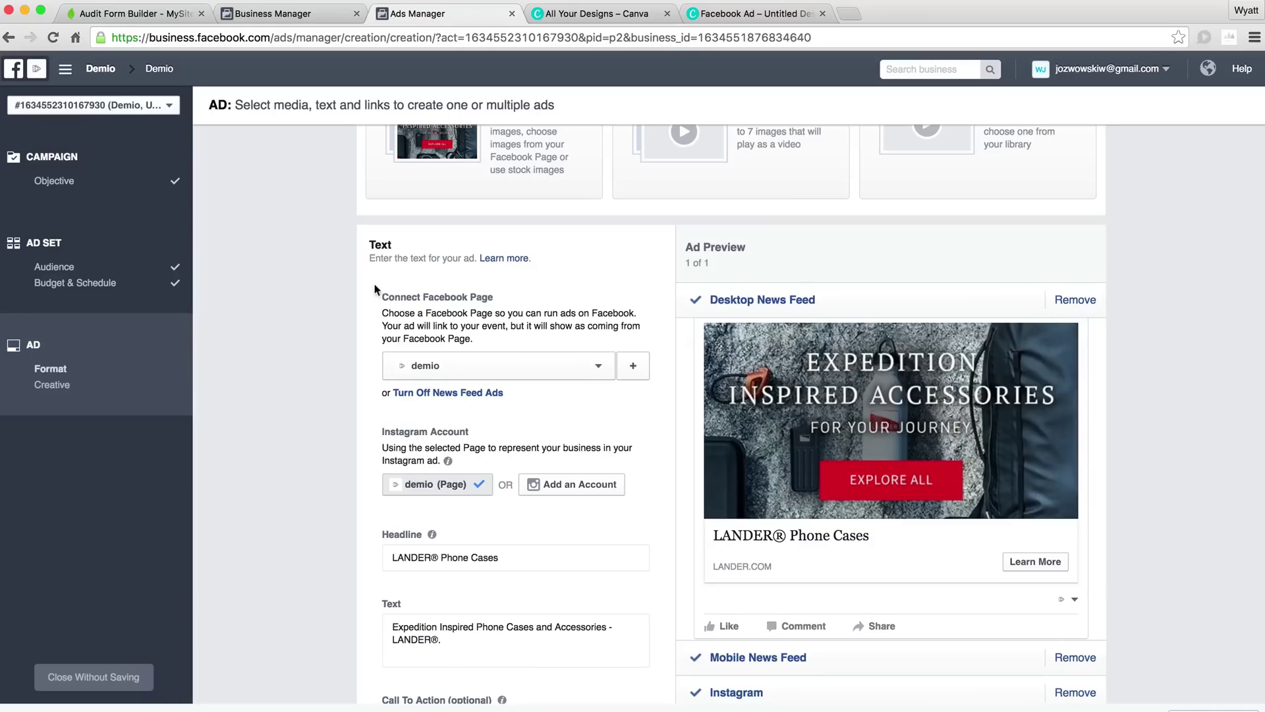
pyautogui.scroll(-1, 377, 284)
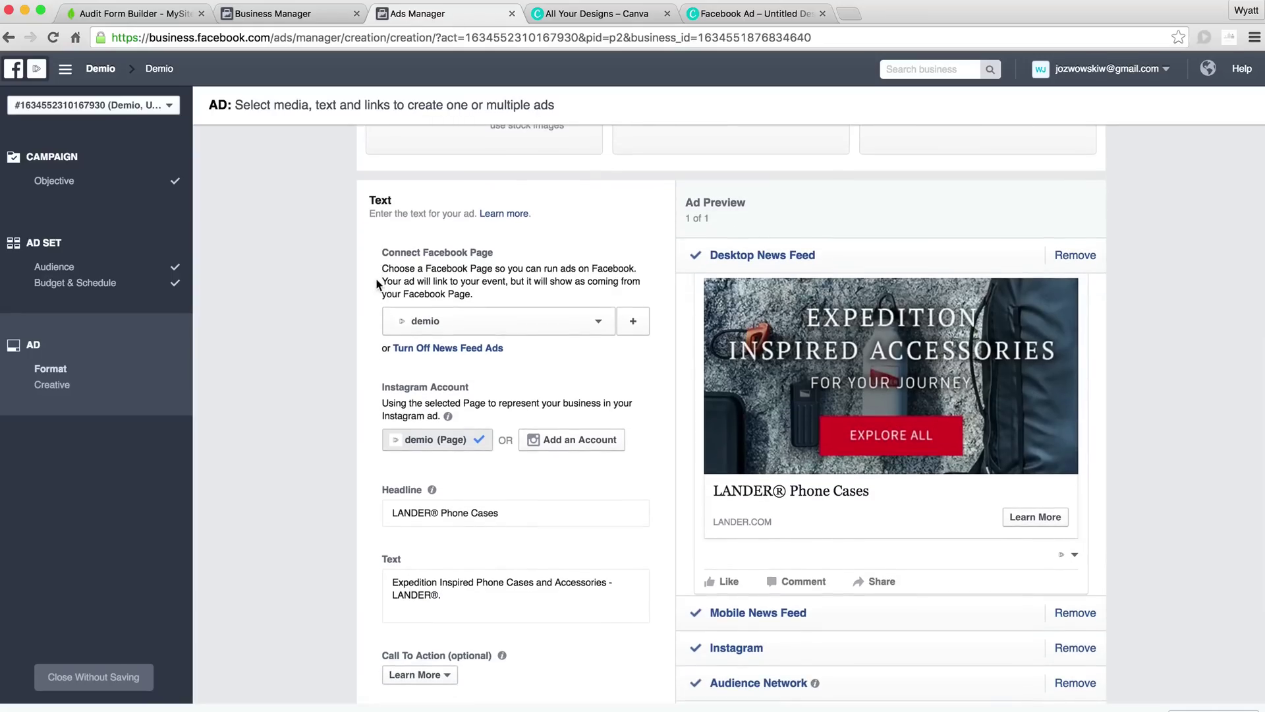